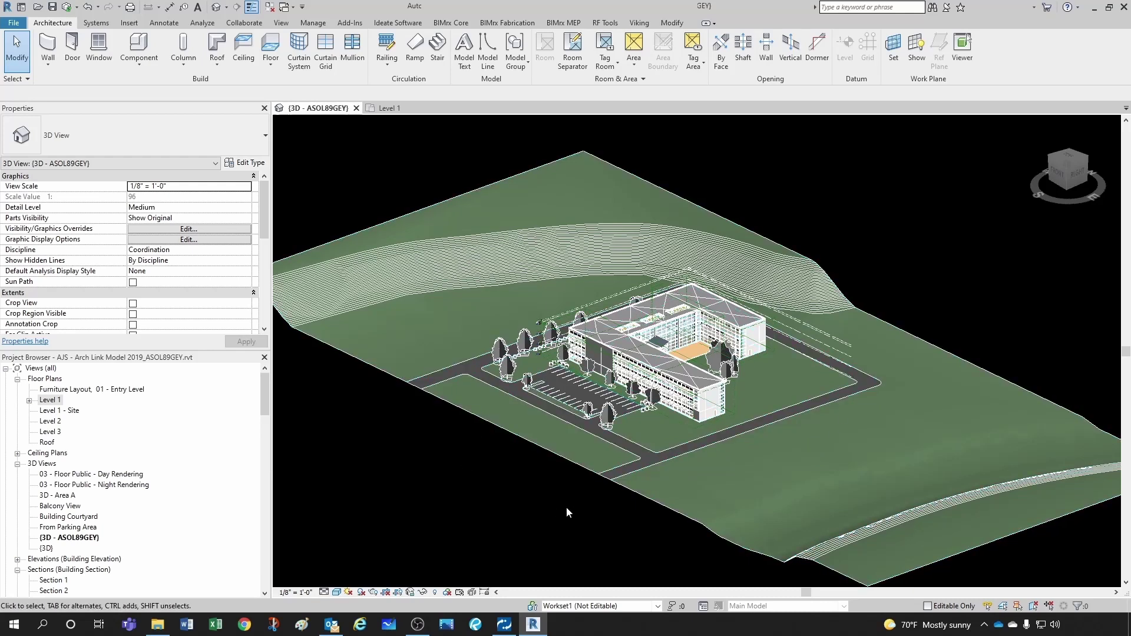
- In Visibility/Graphic Overrides (VV), uncheck Walls and toggle Roofs for the 3D view
scroll(548, 503, down, 2)
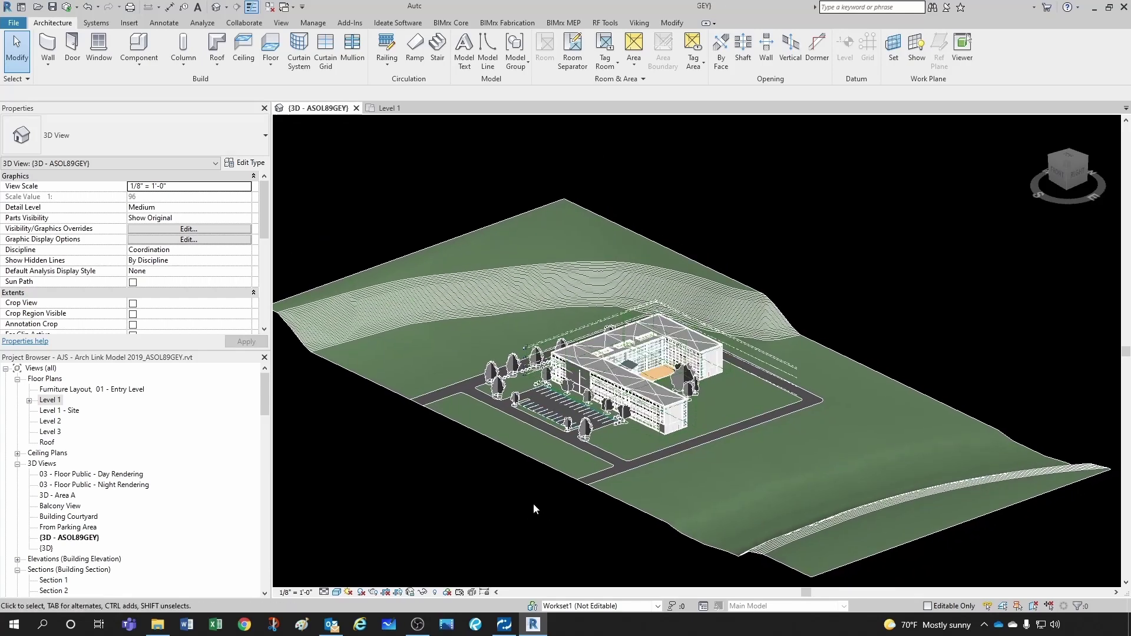
scroll(533, 507, up, 3)
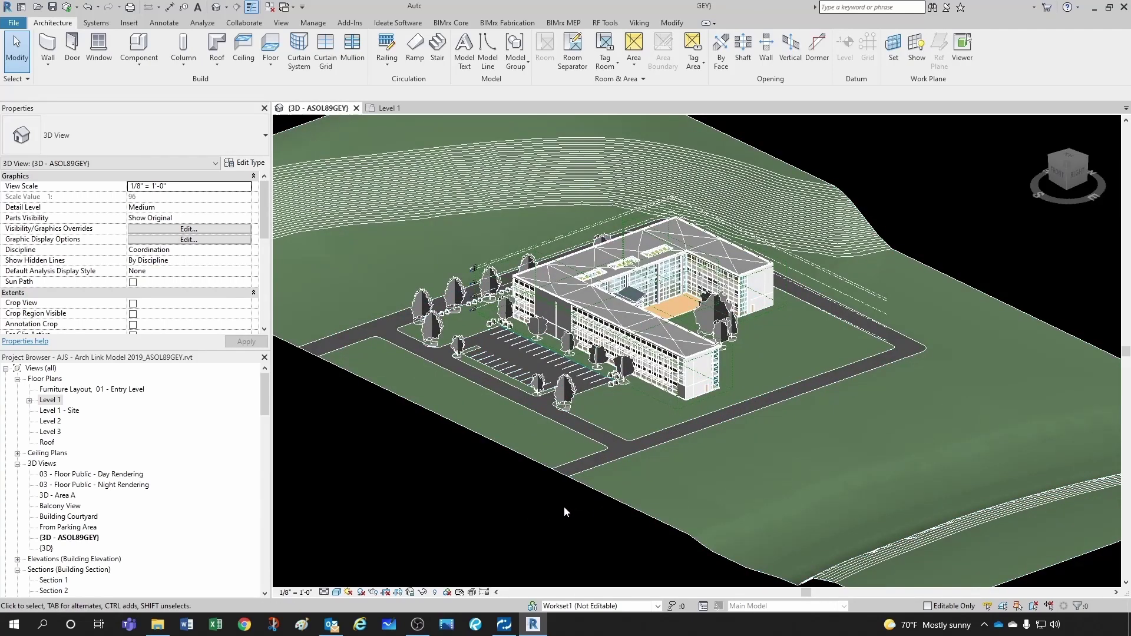
key(v)
key(v)
click(317, 284)
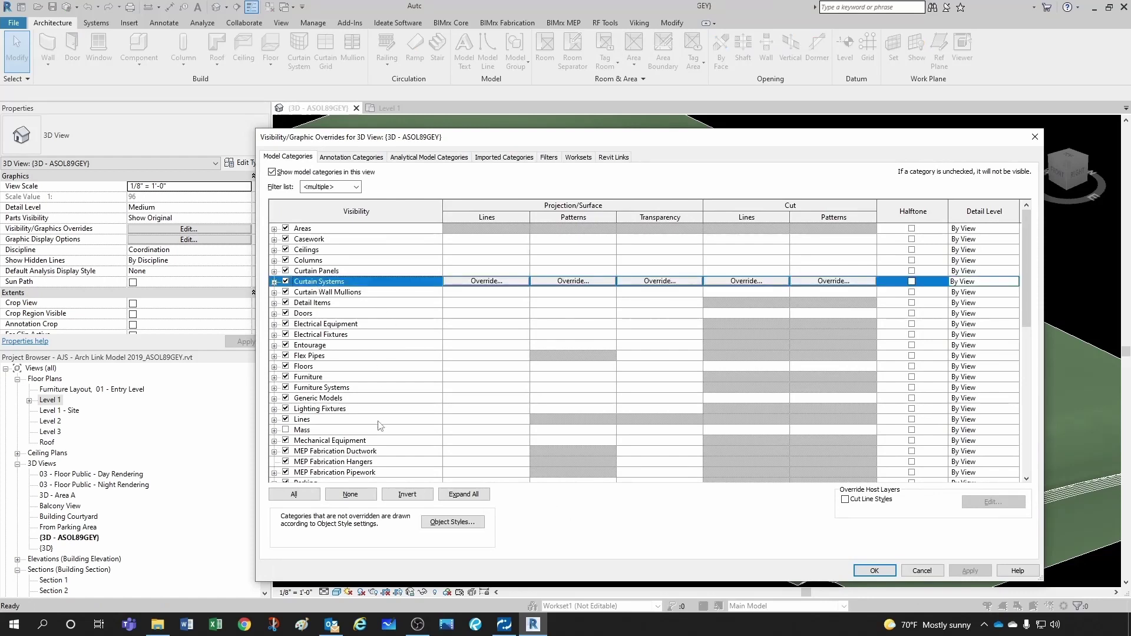
key(w)
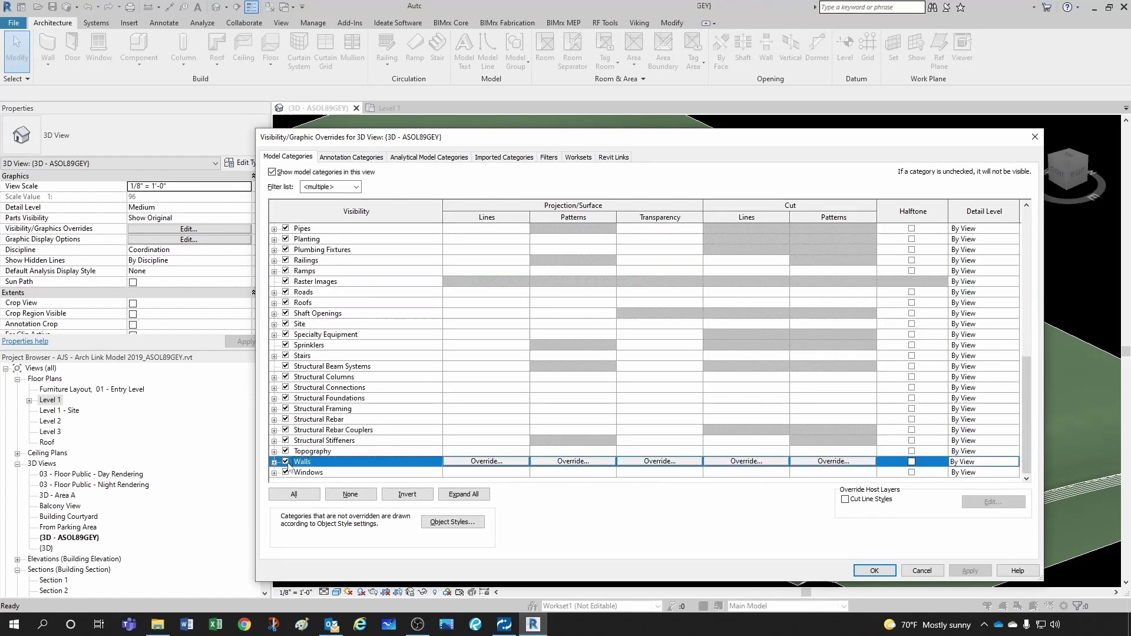
click(286, 461)
click(333, 399)
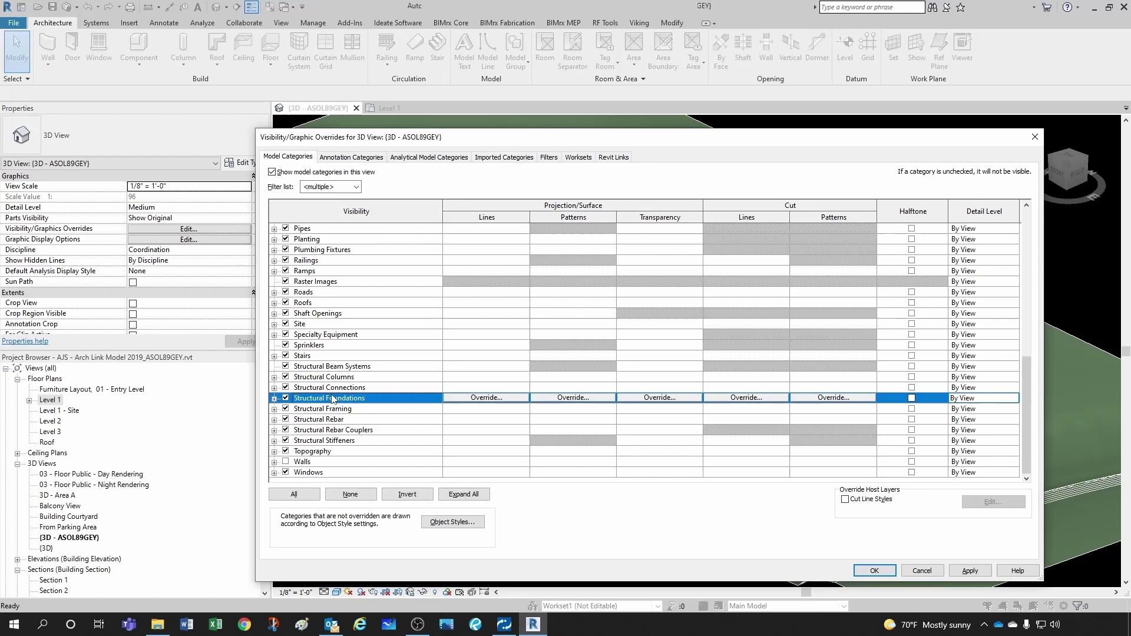
key(r)
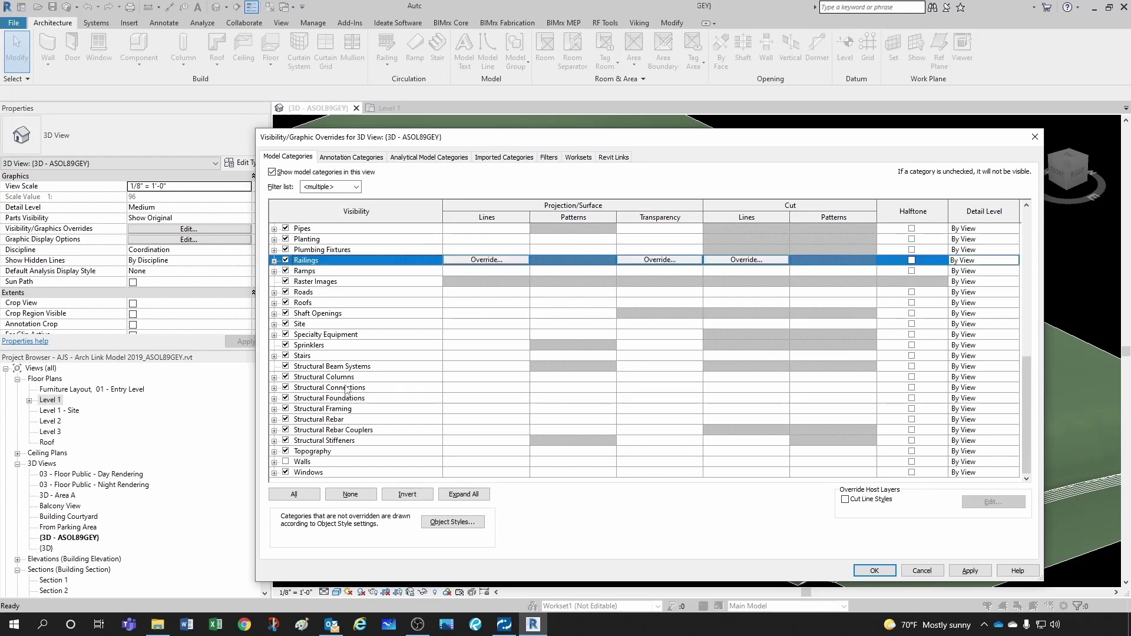
click(290, 304)
- Apply the hidden-walls setting and zoom the 3D view in on the stairs
click(874, 570)
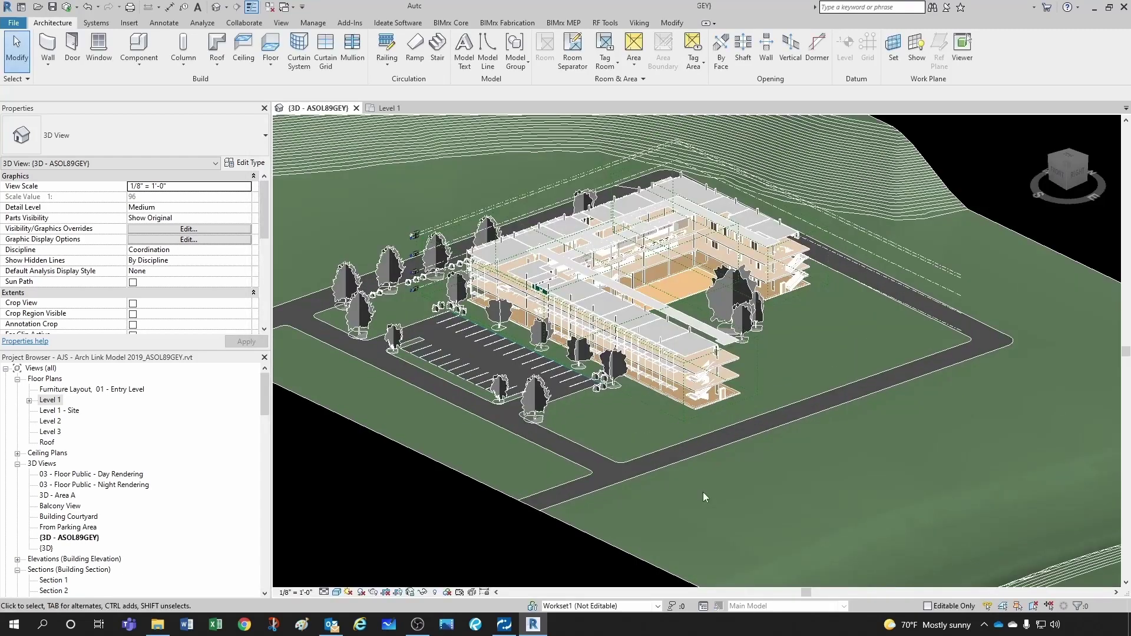
scroll(702, 492, up, 6)
middle_drag(711, 471, 714, 387)
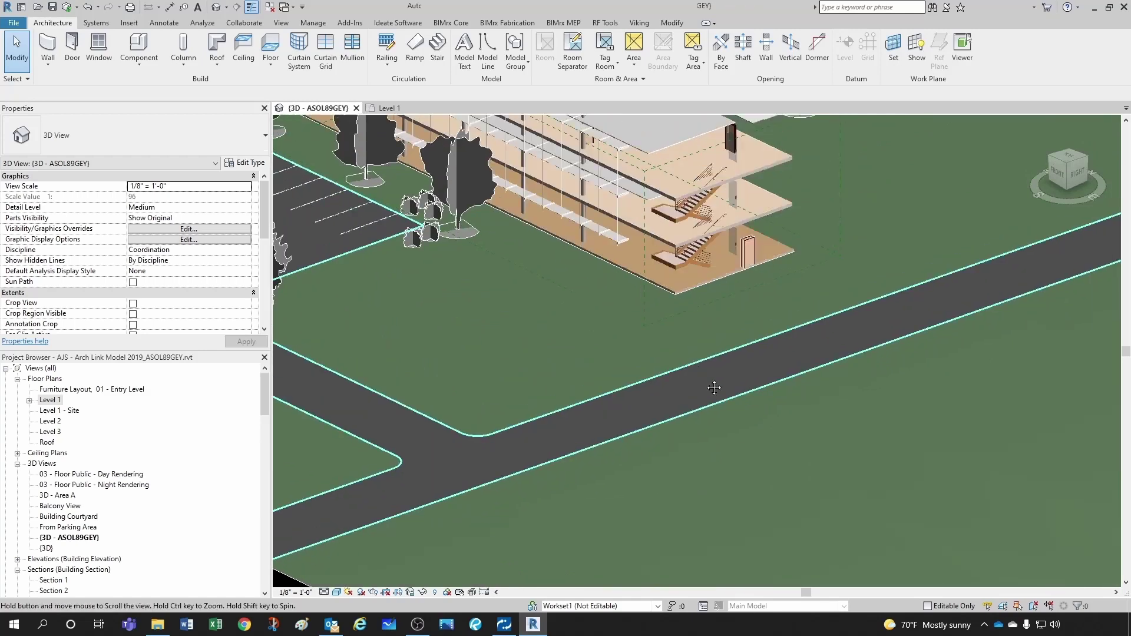
scroll(685, 386, up, 5)
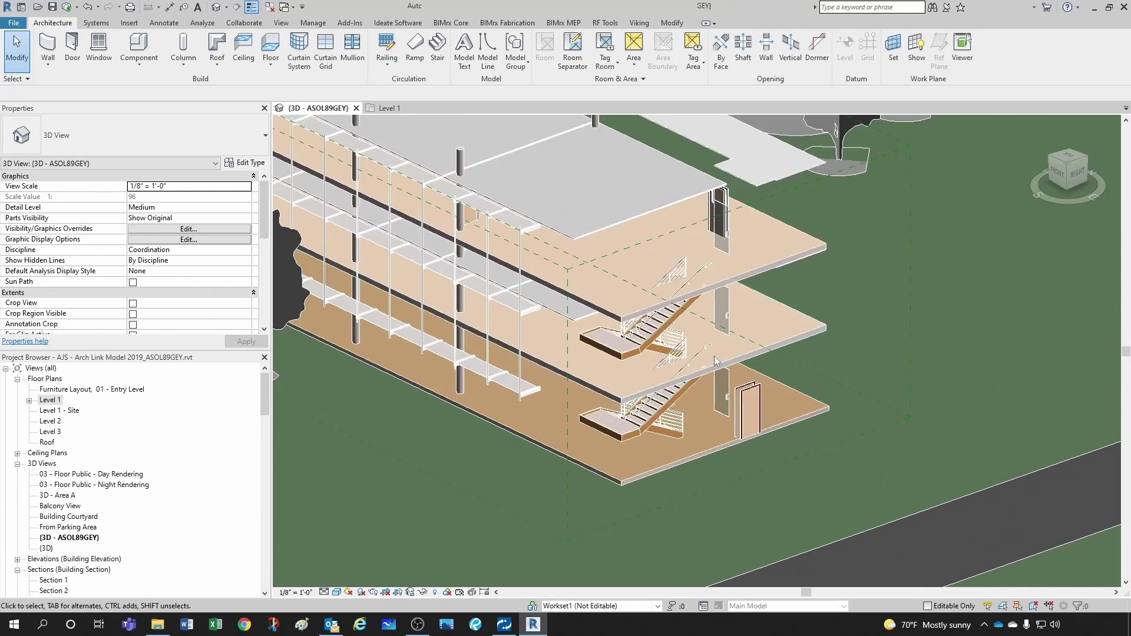
scroll(715, 360, up, 2)
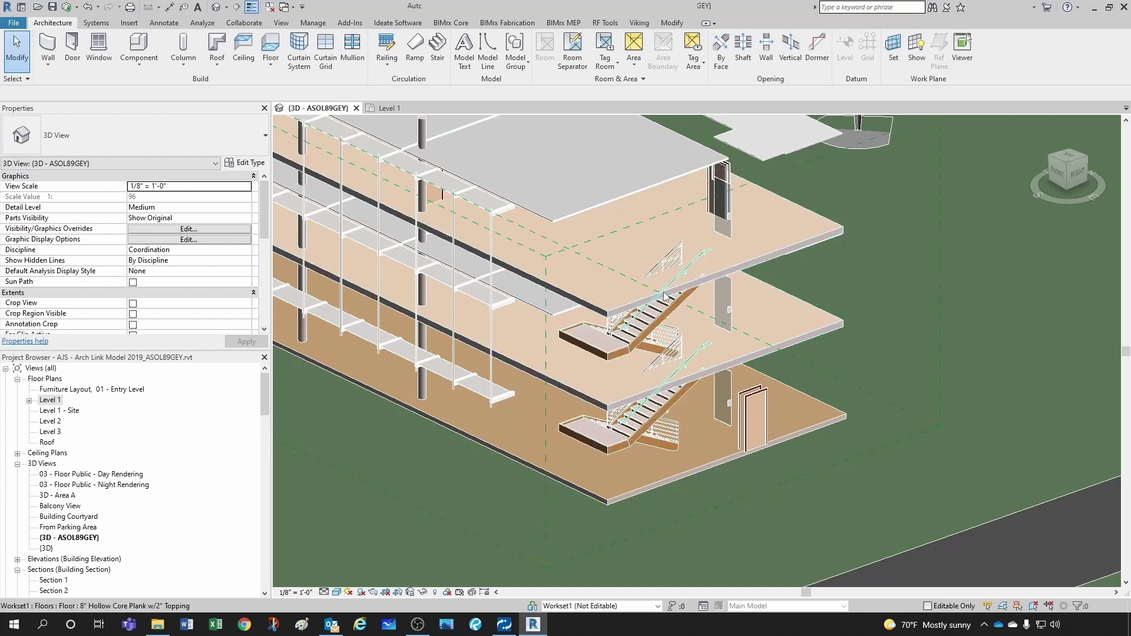
- Inspect the Level 2 floor slab around the stairs from above, then open the Level 1 plan
click(569, 390)
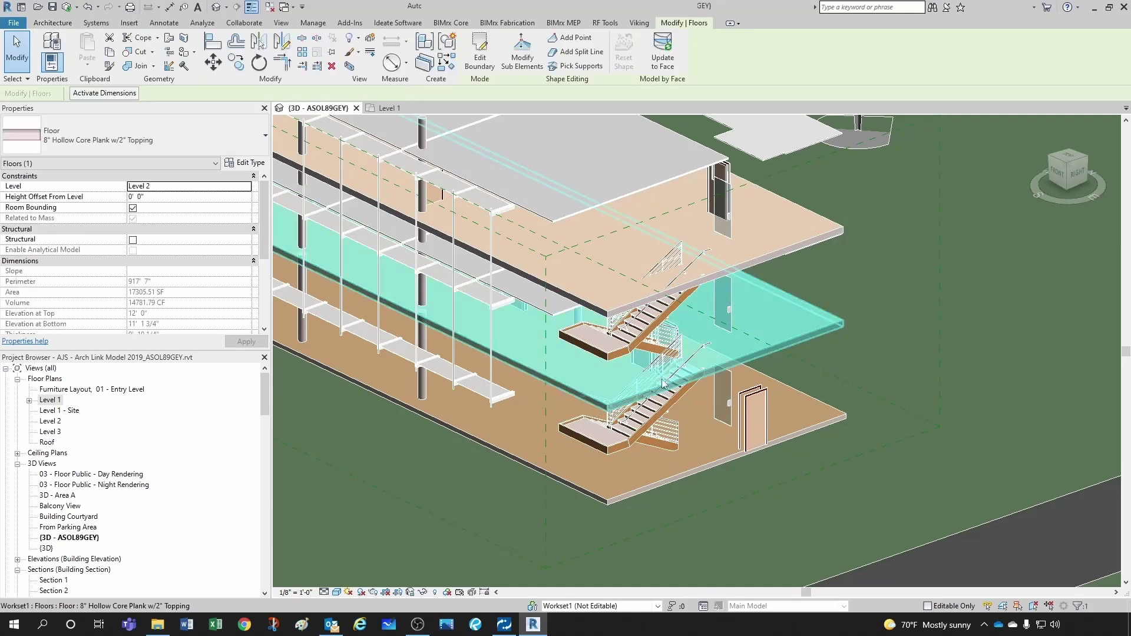
key(Escape)
scroll(617, 444, up, 3)
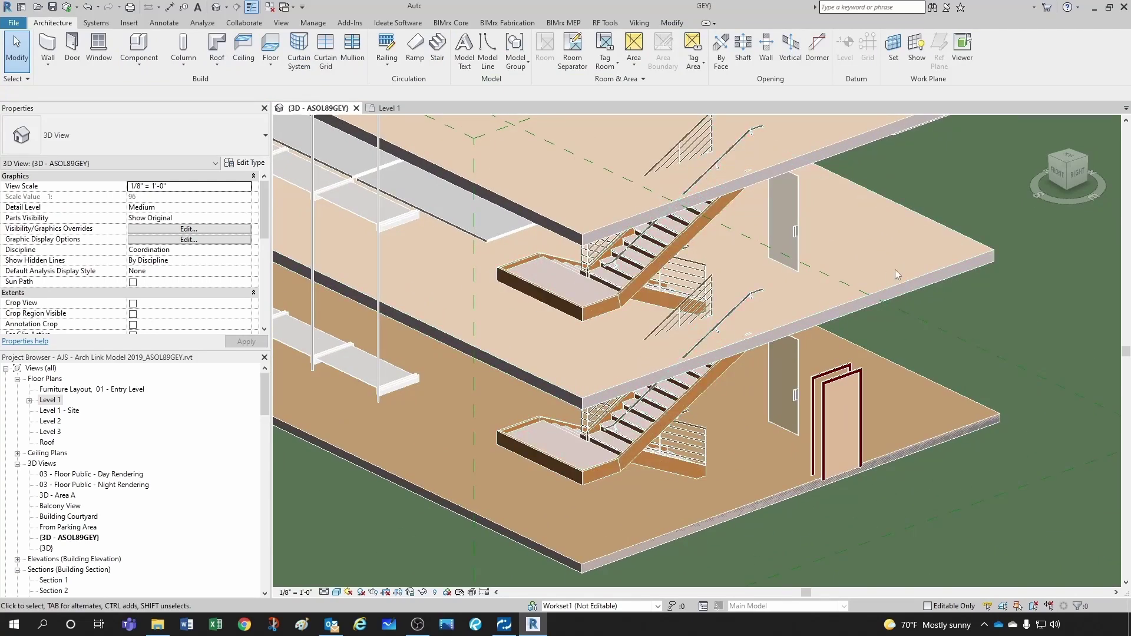
scroll(723, 362, down, 5)
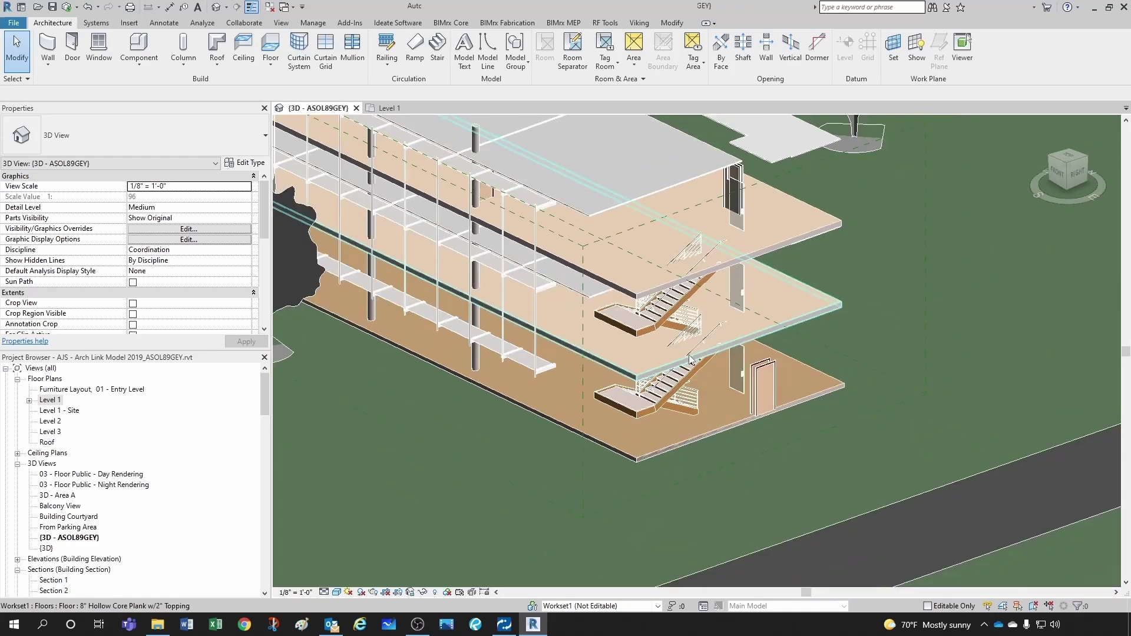
shift+middle_drag(724, 362, 530, 247)
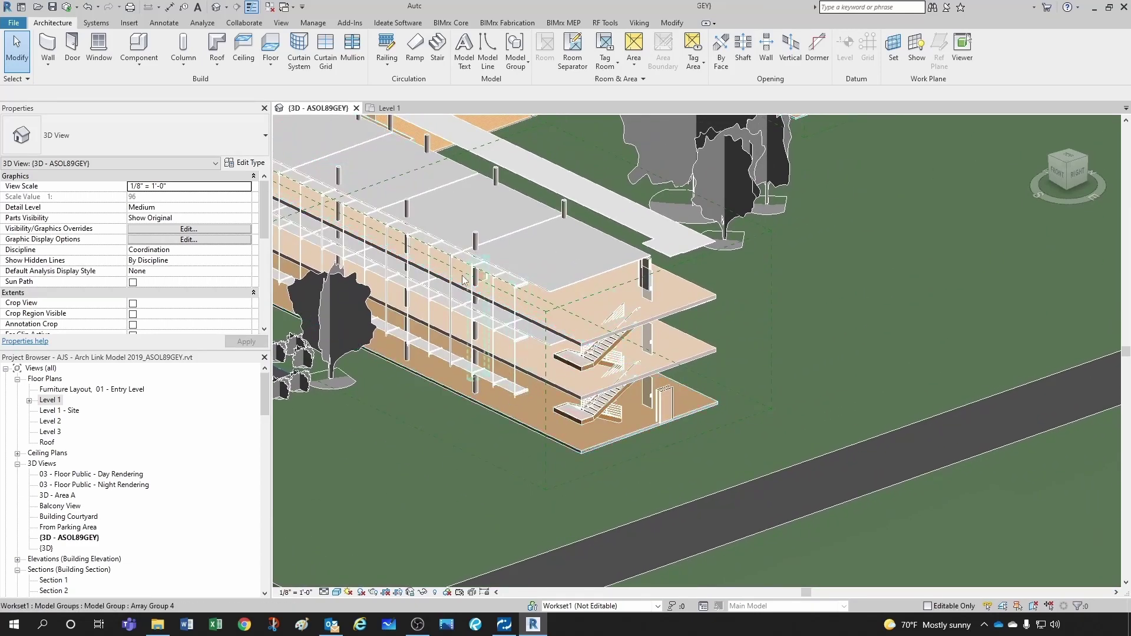
click(388, 109)
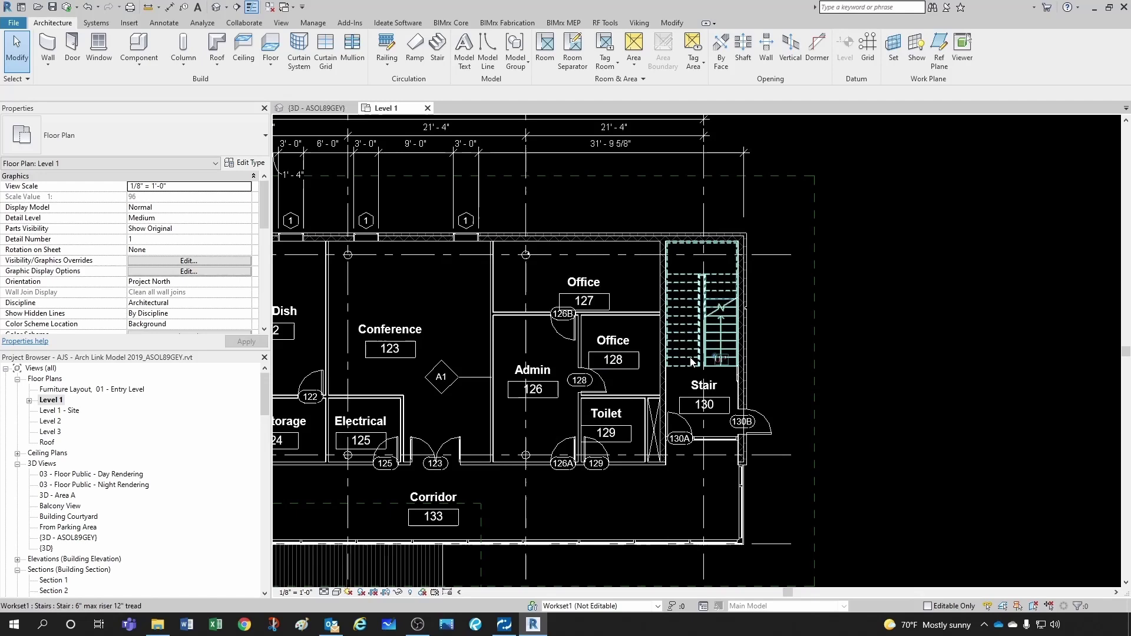
- Pan and zoom the Level 1 plan to Stair 101 in the lower-right wing at grid 10
scroll(687, 357, down, 5)
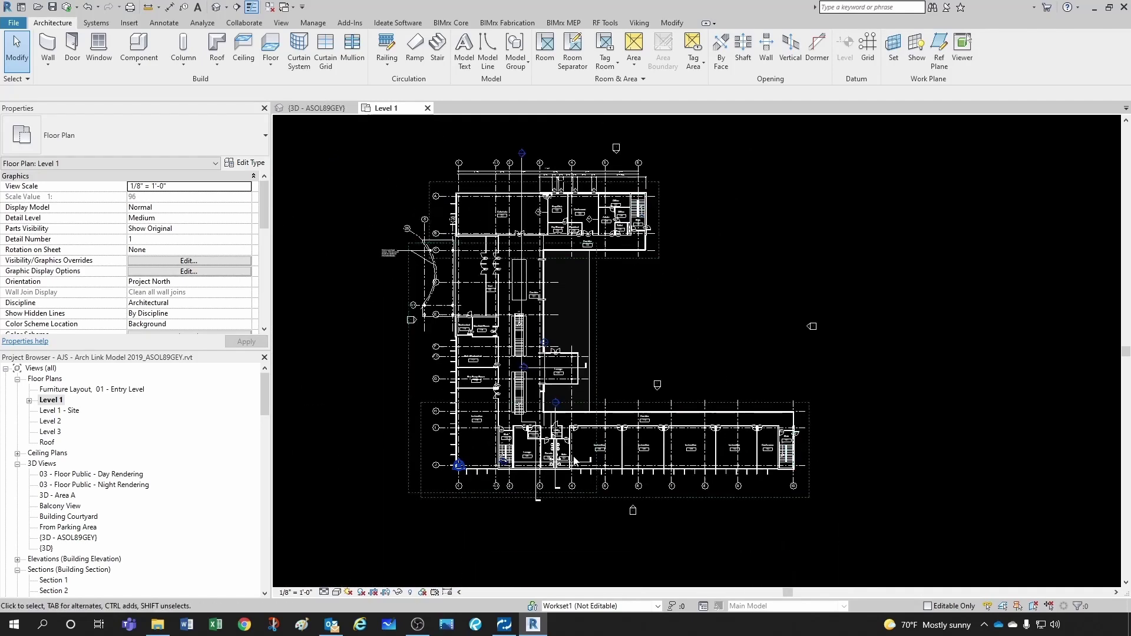
key(ctrl+Tab)
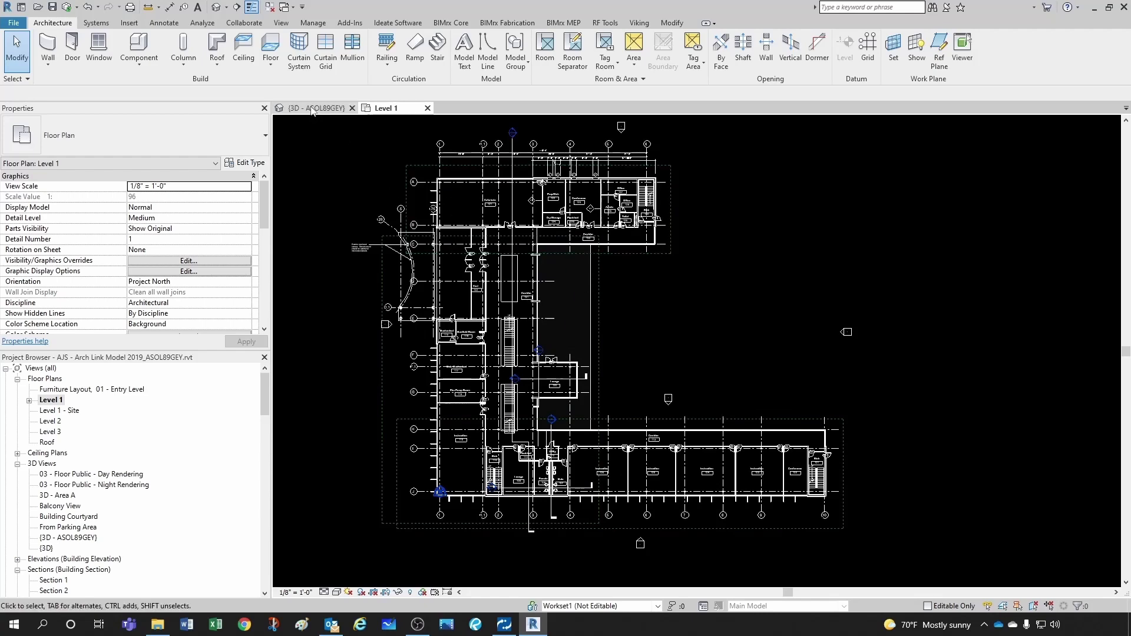
click(392, 108)
scroll(846, 506, up, 3)
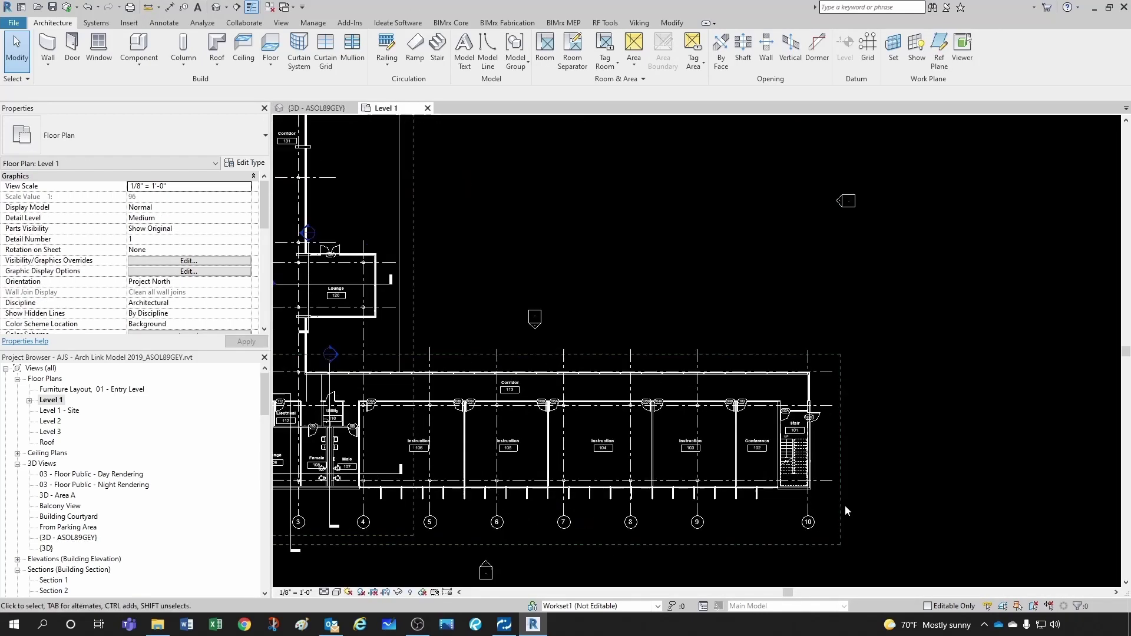
middle_drag(845, 504, 787, 494)
scroll(829, 447, up, 1)
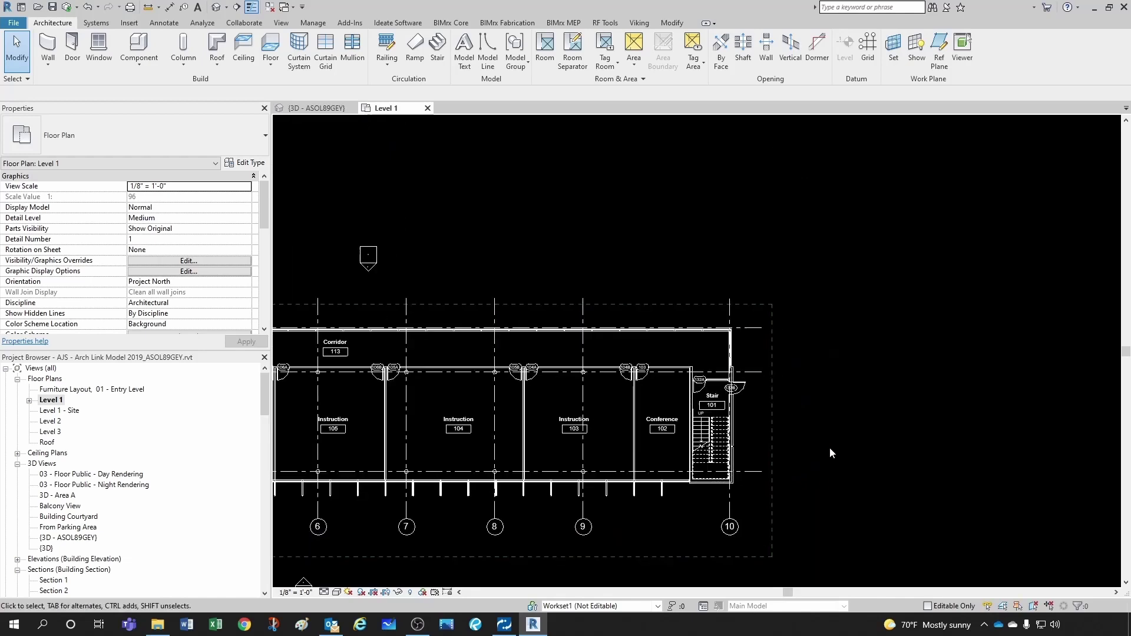
- Start a shaft opening sketch and centre Stair 101 in the plan
click(742, 48)
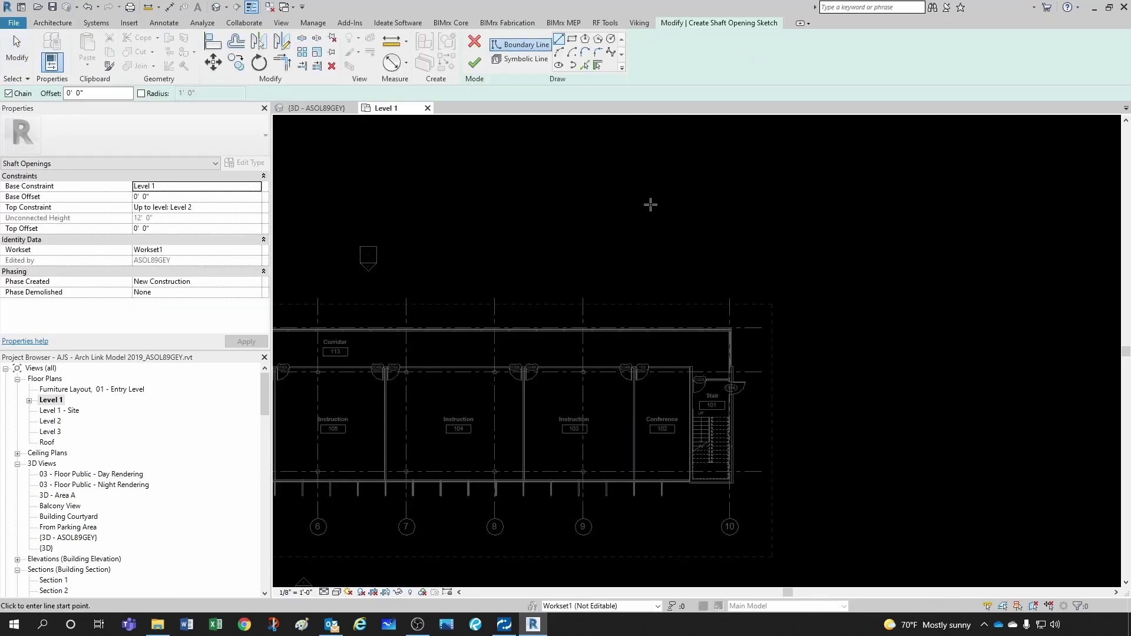
scroll(757, 306, up, 3)
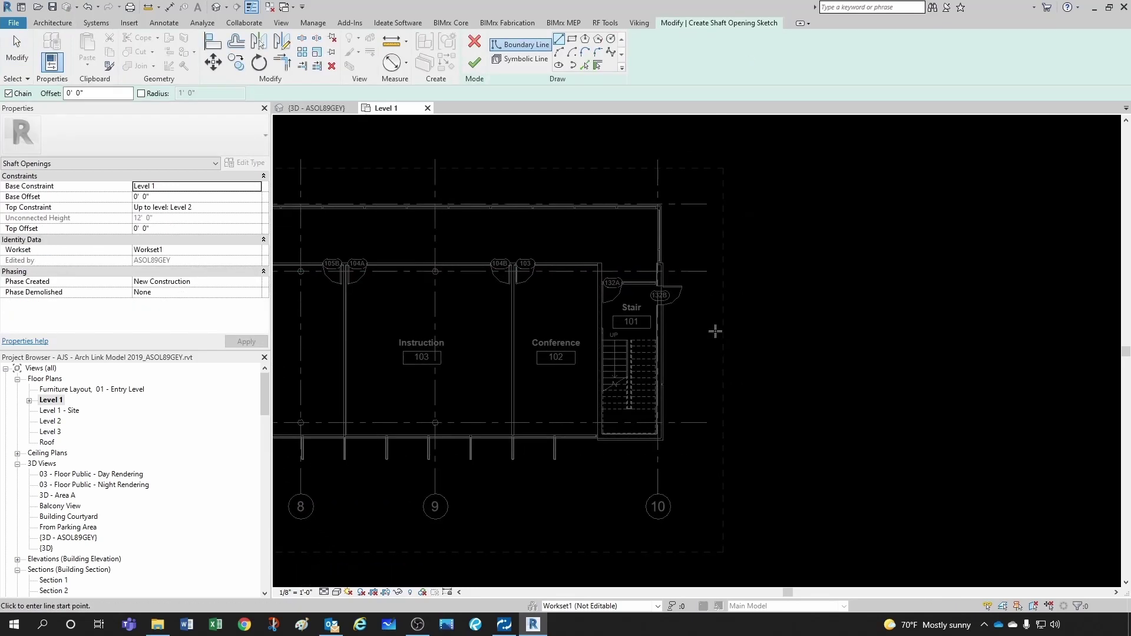
scroll(715, 354, down, 1)
scroll(687, 372, up, 2)
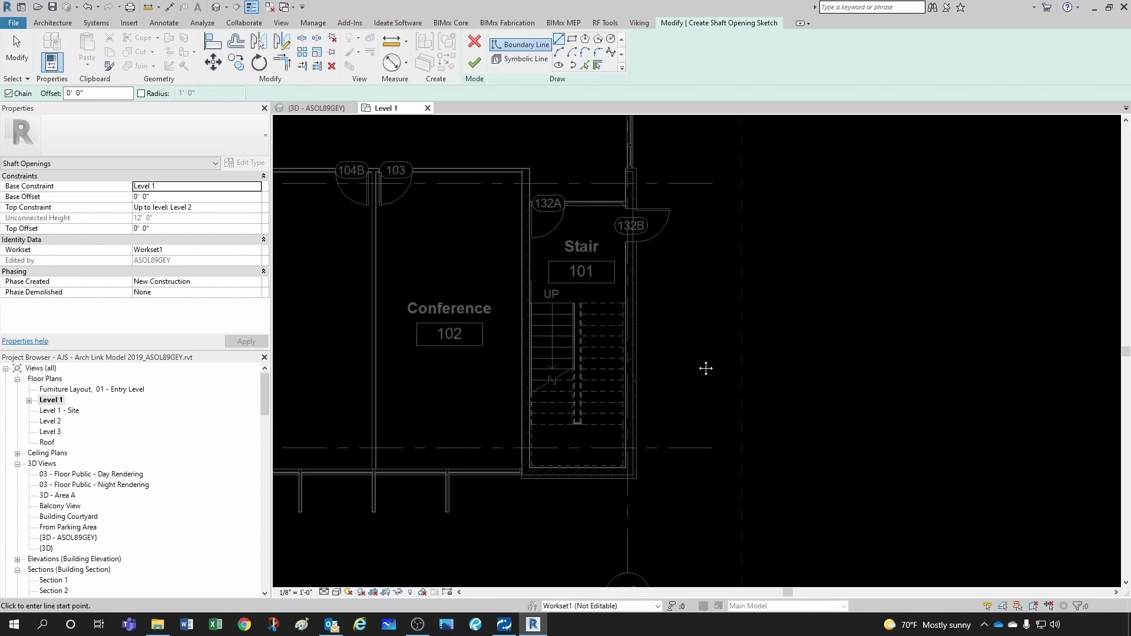
middle_drag(706, 368, 694, 380)
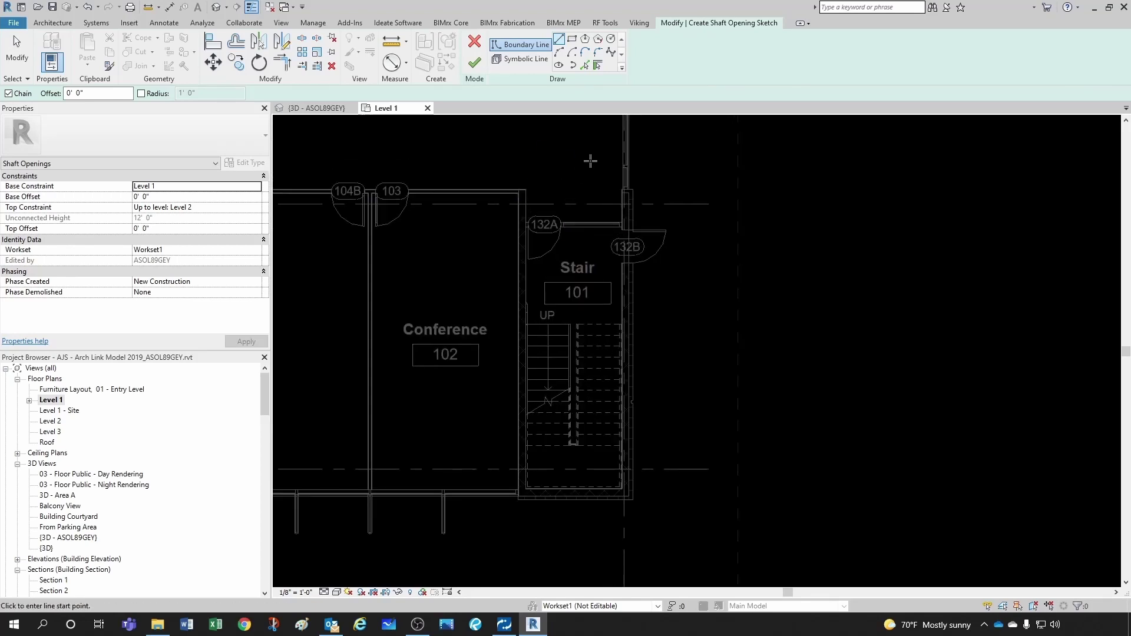
- Pick the stair's left, bottom, right and top walls as shaft boundary lines
click(598, 66)
scroll(530, 328, up, 3)
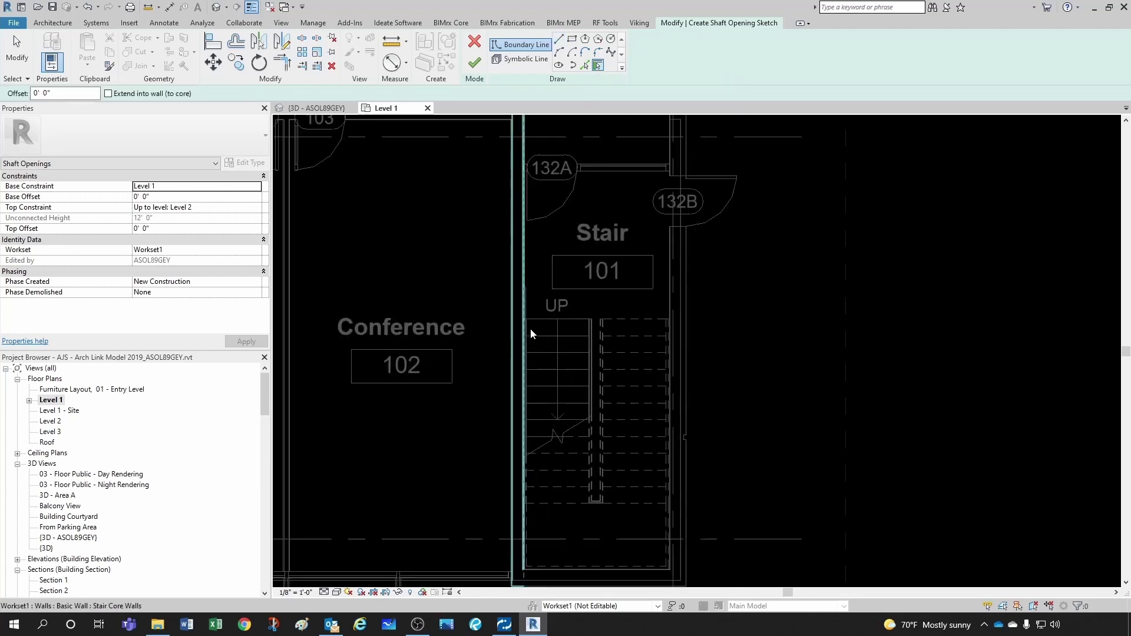
click(520, 238)
scroll(573, 266, down, 5)
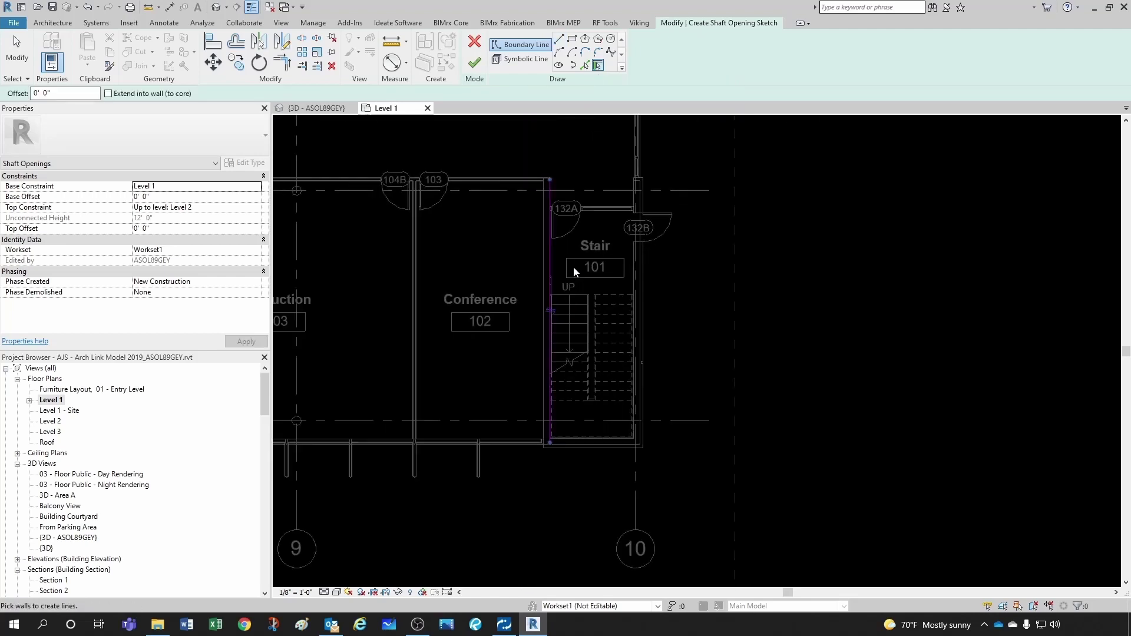
scroll(592, 412, up, 7)
click(592, 381)
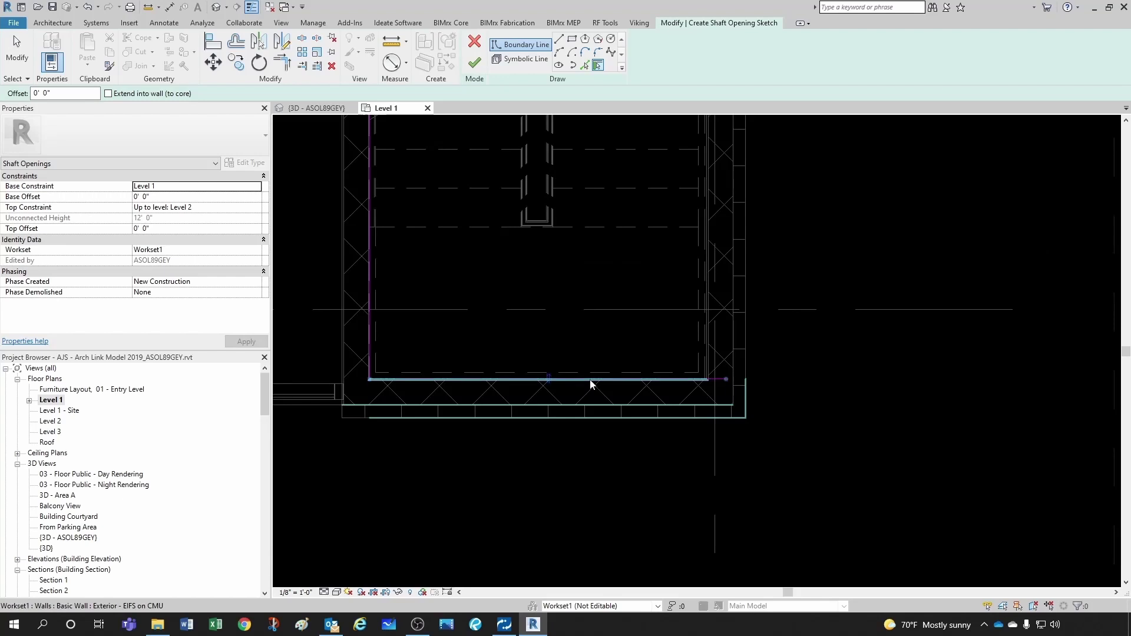
scroll(599, 416, down, 2)
scroll(650, 323, up, 2)
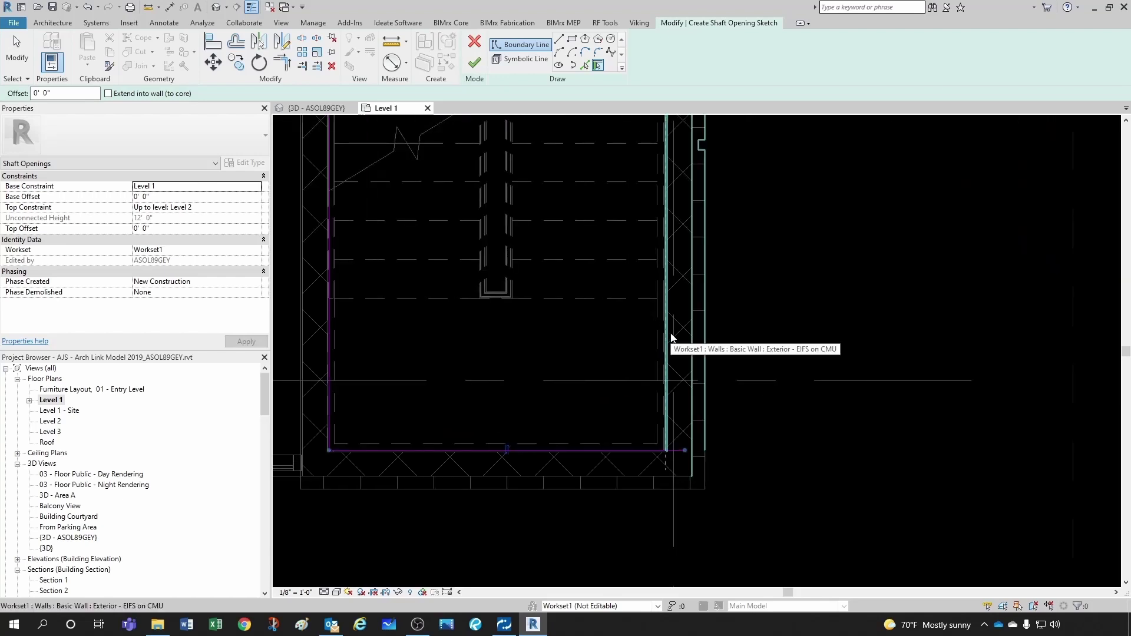
click(671, 332)
scroll(583, 430, down, 2)
scroll(574, 402, down, 2)
scroll(595, 298, up, 3)
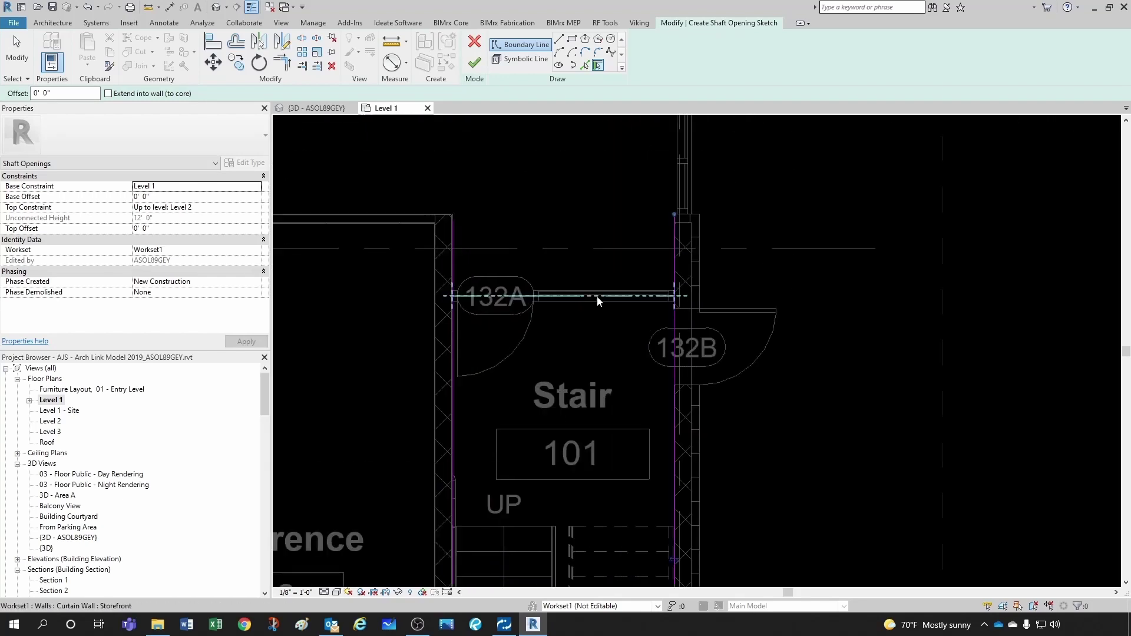
click(596, 298)
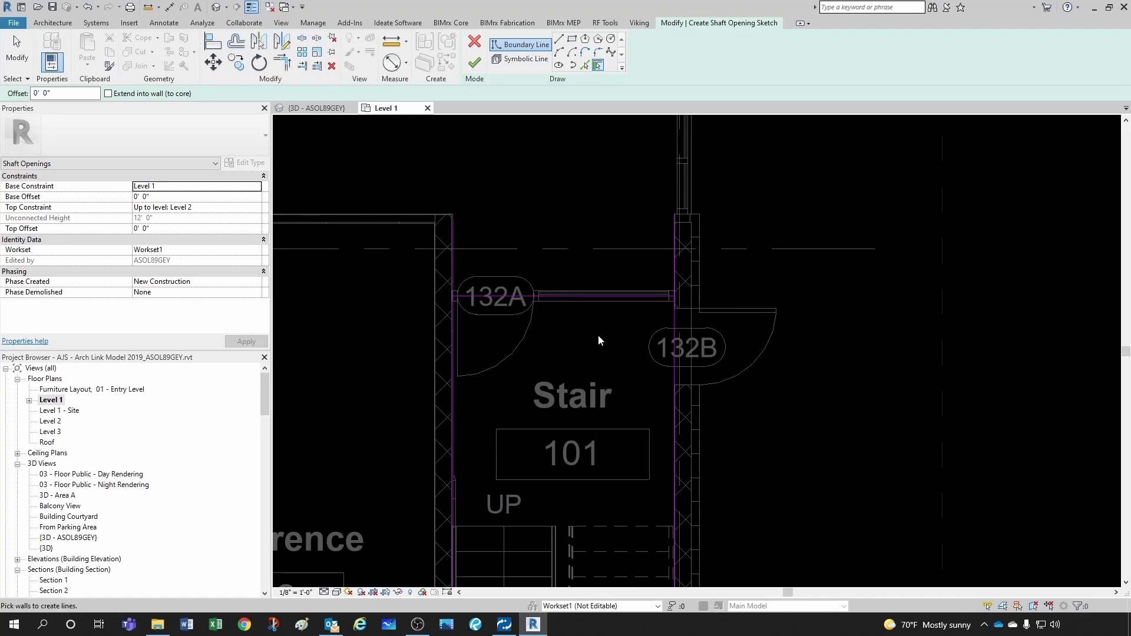
key(Escape)
- Join the left and right boundary lines to the top line with Trim/Extend to Corner (TR)
key(t)
key(r)
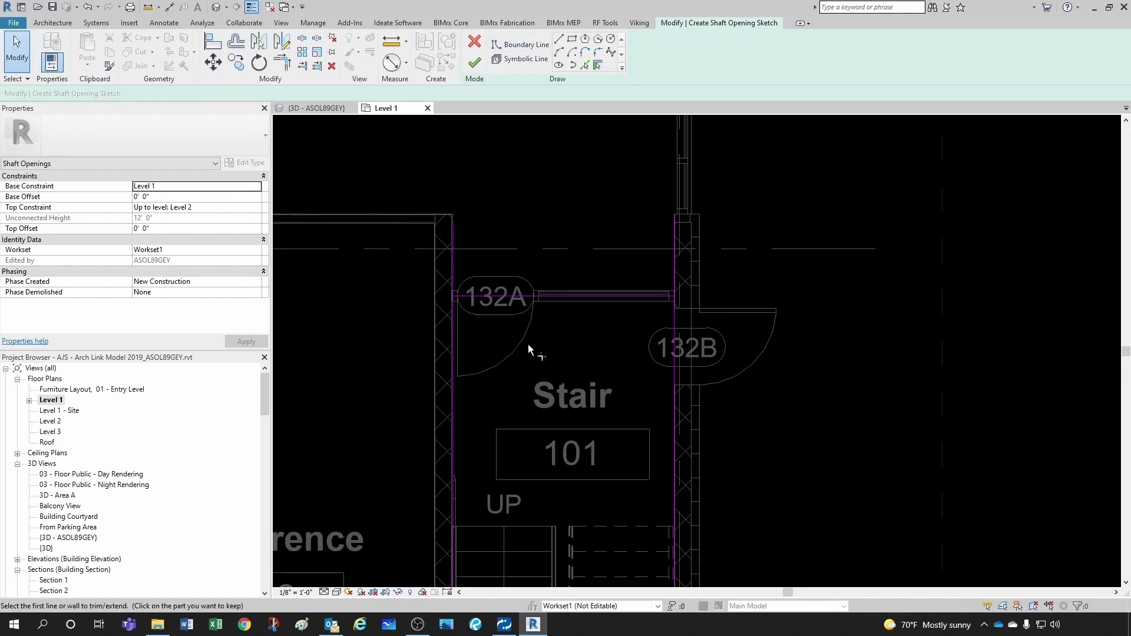
scroll(512, 348, up, 2)
click(421, 337)
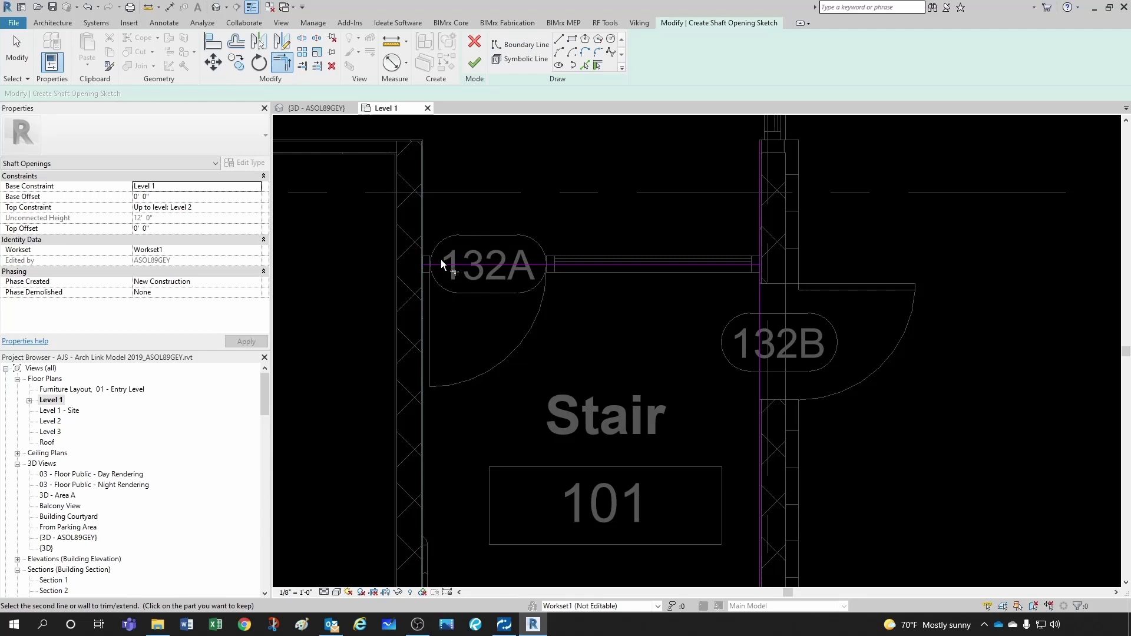
click(440, 264)
click(759, 393)
click(733, 264)
scroll(589, 299, down, 3)
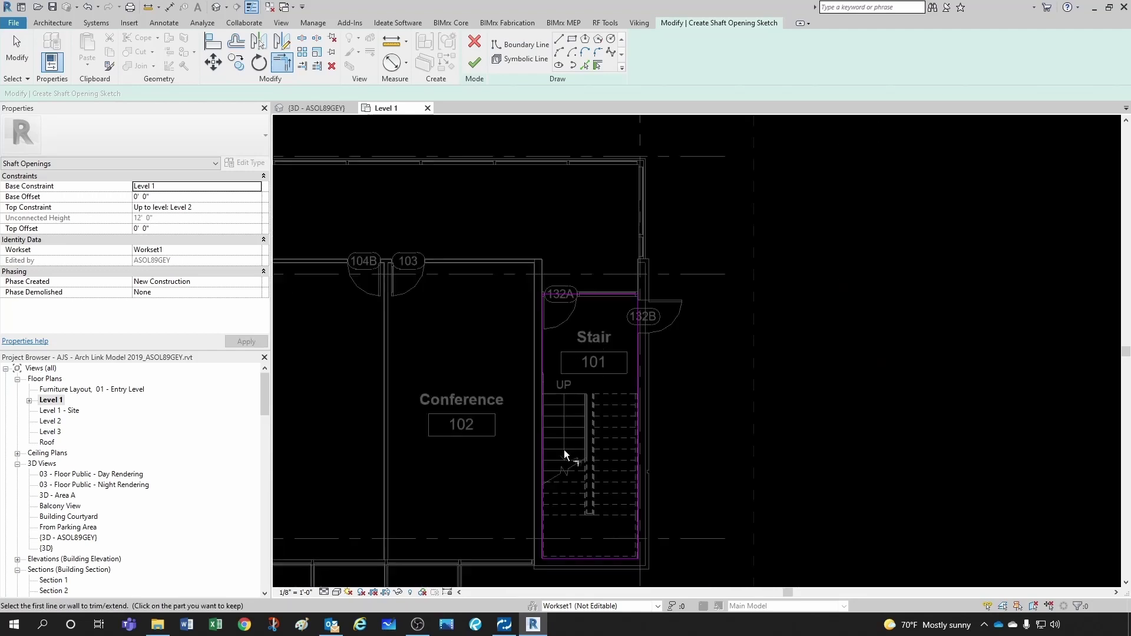
scroll(549, 452, up, 5)
scroll(524, 551, up, 2)
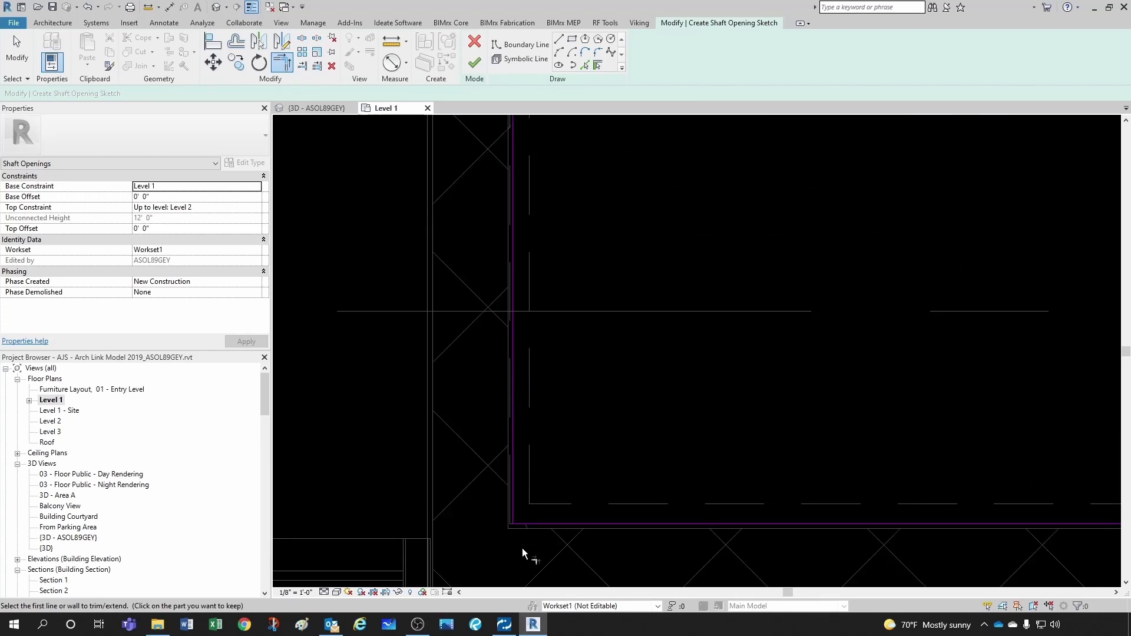
scroll(522, 544, up, 2)
scroll(512, 504, down, 5)
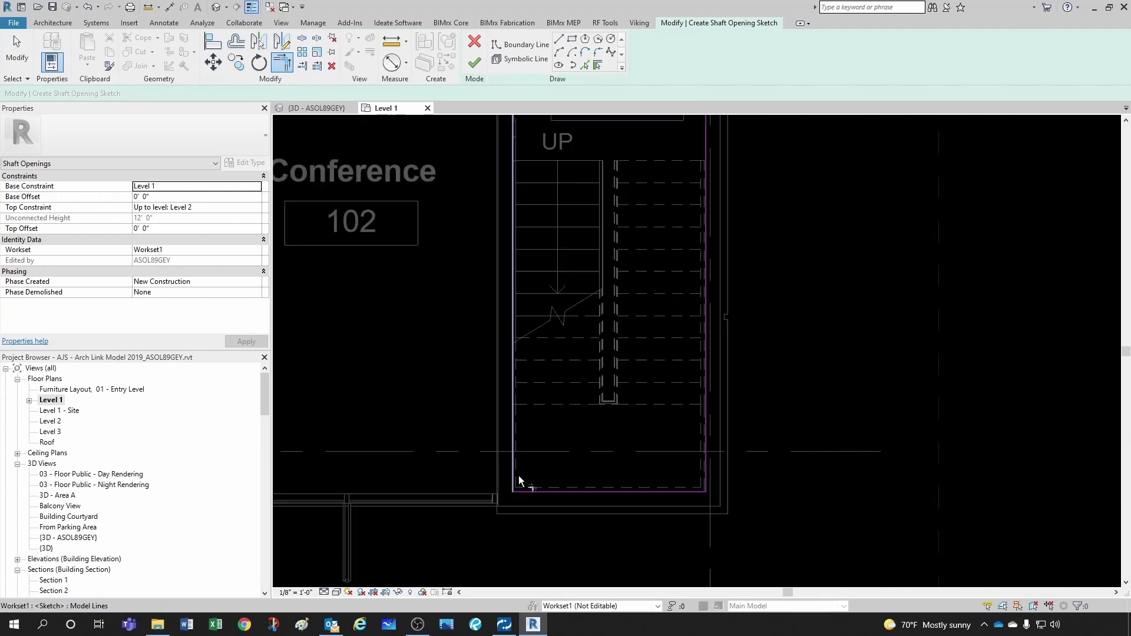
scroll(587, 182, up, 3)
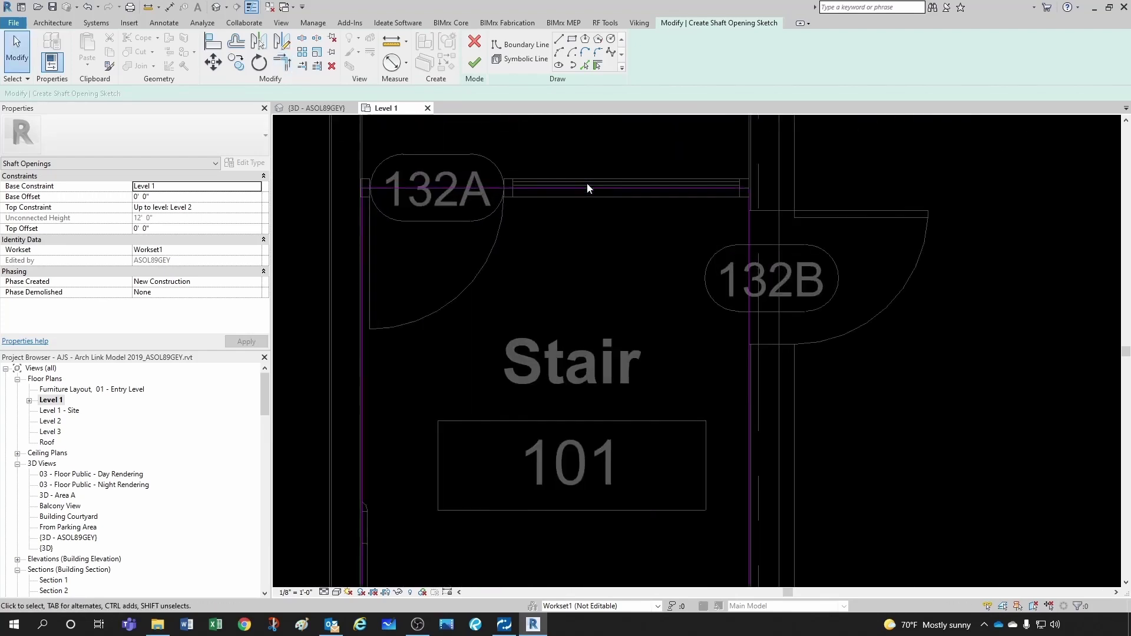
scroll(560, 188, up, 1)
- Check the top boundary line and Tab-select the whole four-line boundary loop
click(558, 189)
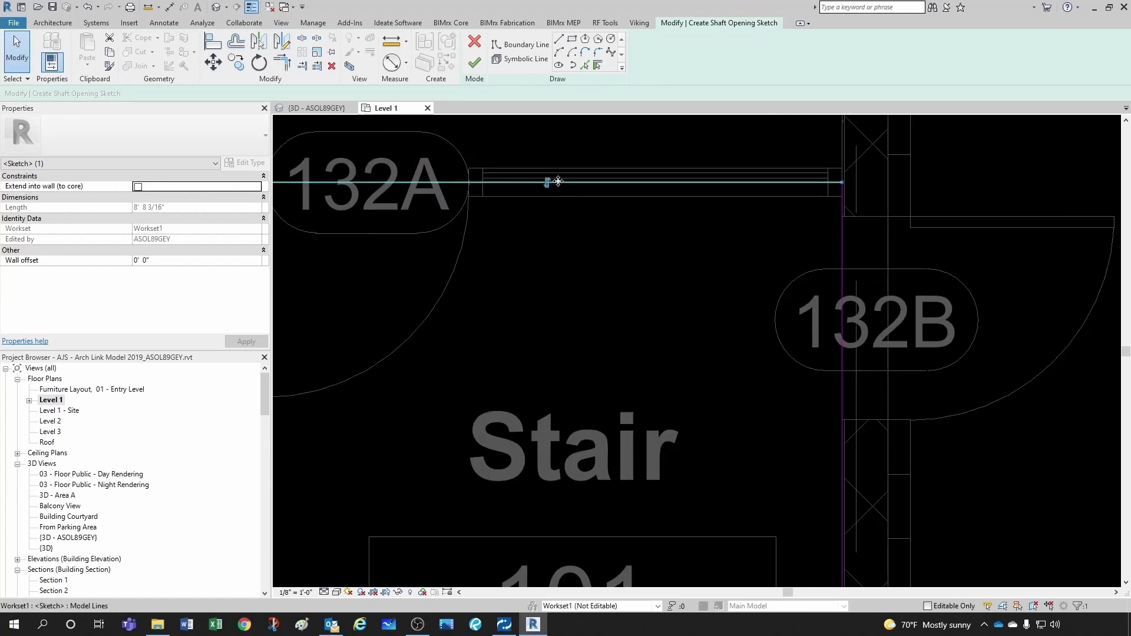
click(650, 238)
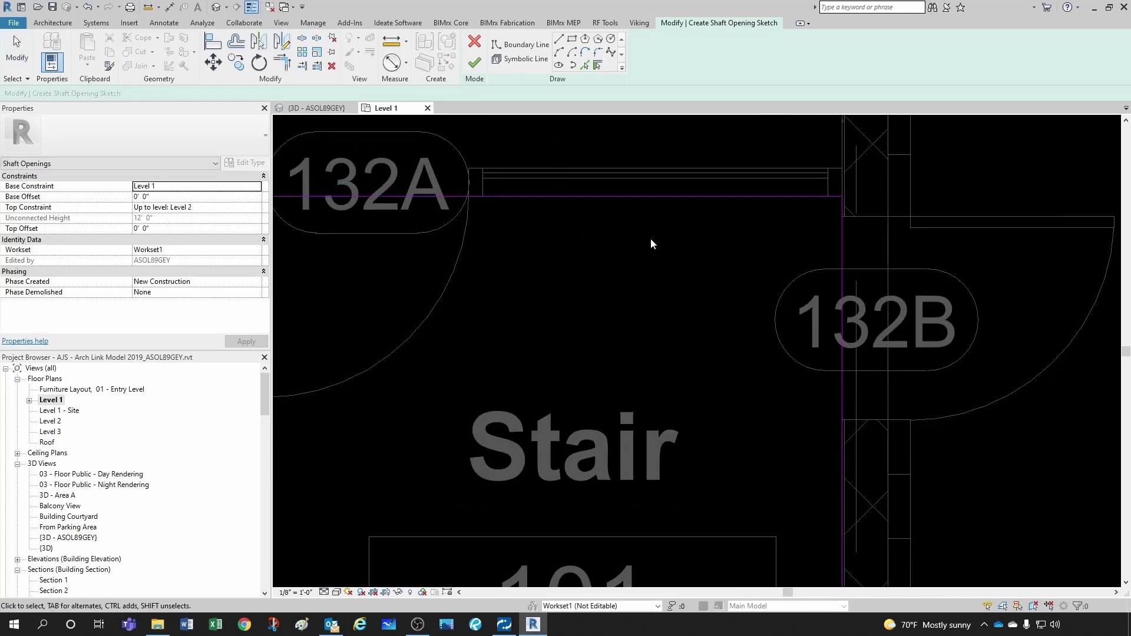
scroll(651, 239, down, 2)
scroll(652, 249, down, 2)
scroll(623, 313, down, 1)
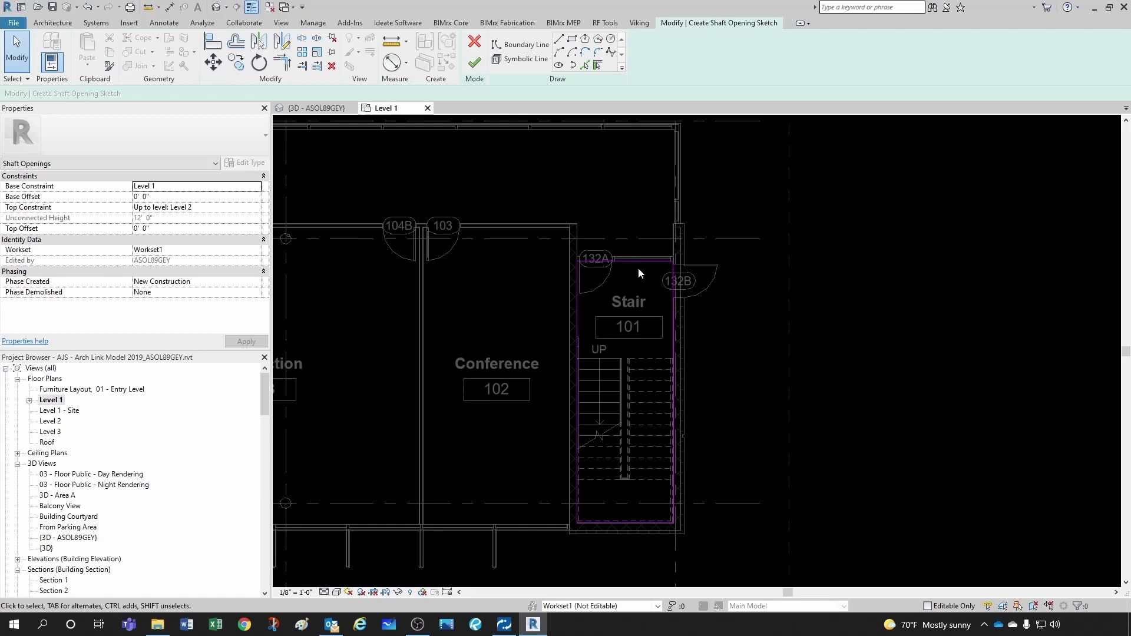
key(Tab)
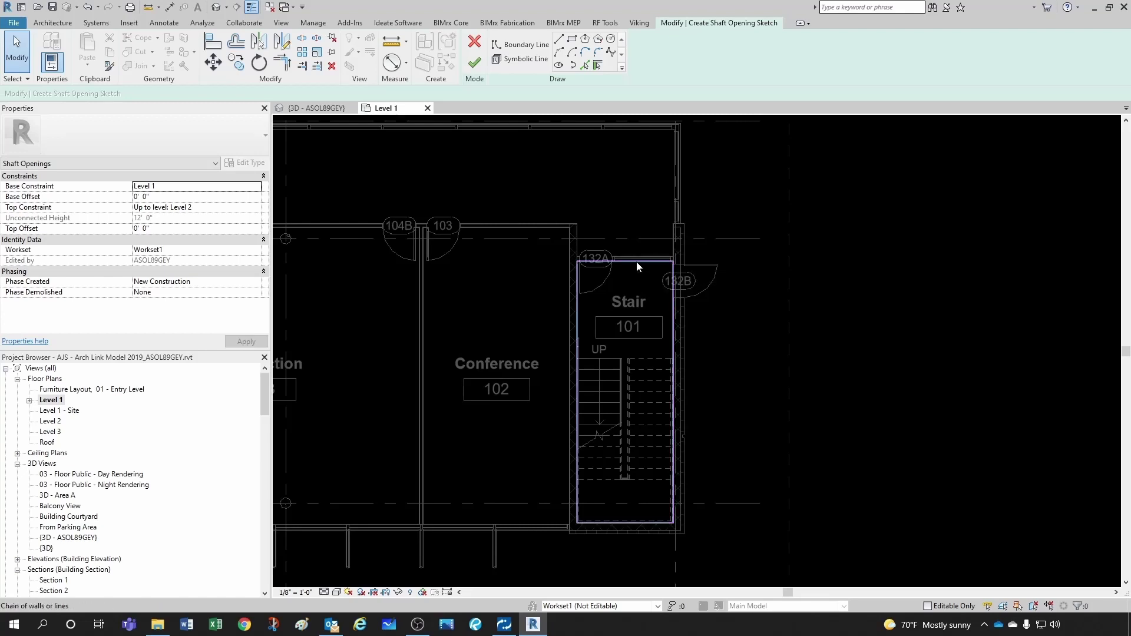
click(636, 262)
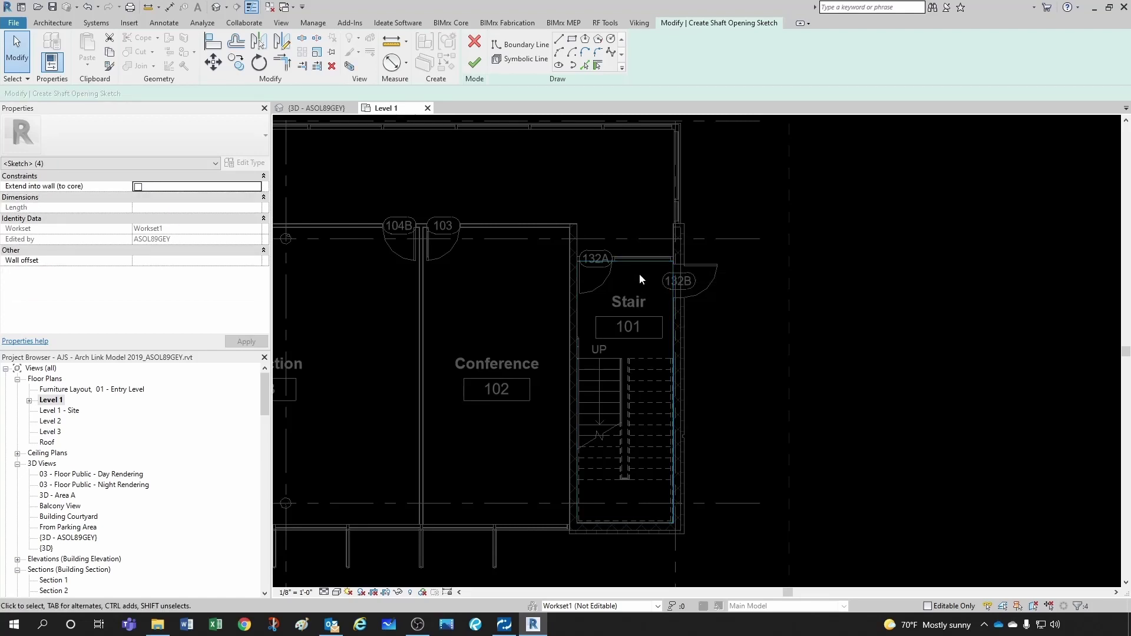
- Start a Rectangle boundary at the top-left corner beside door 132A
click(640, 274)
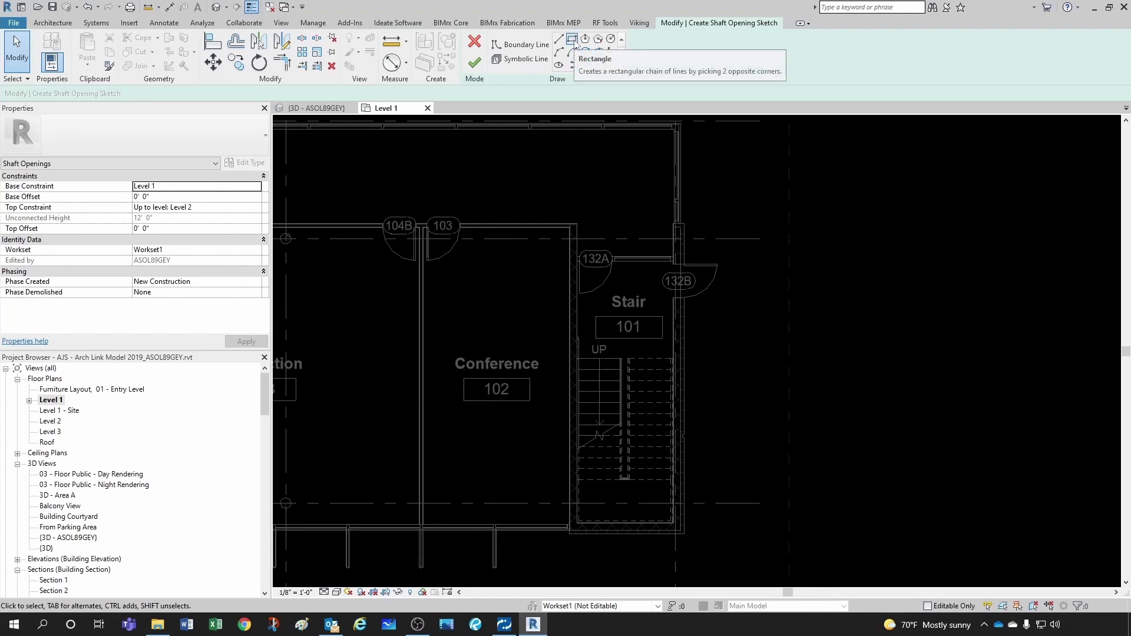
click(572, 40)
scroll(574, 253, up, 10)
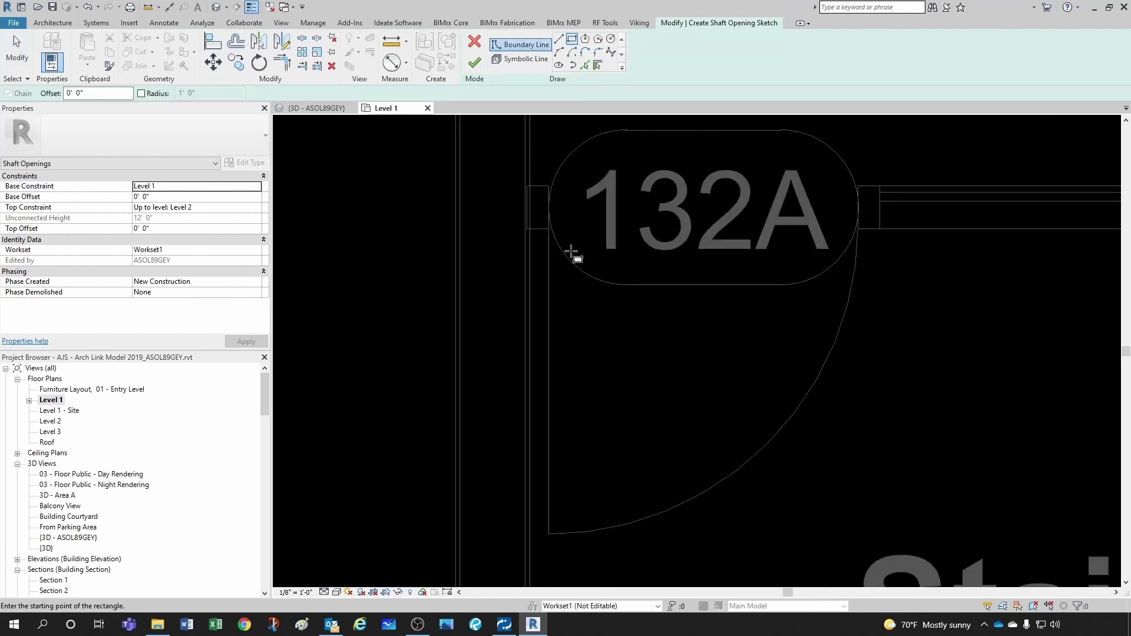
scroll(530, 241, up, 5)
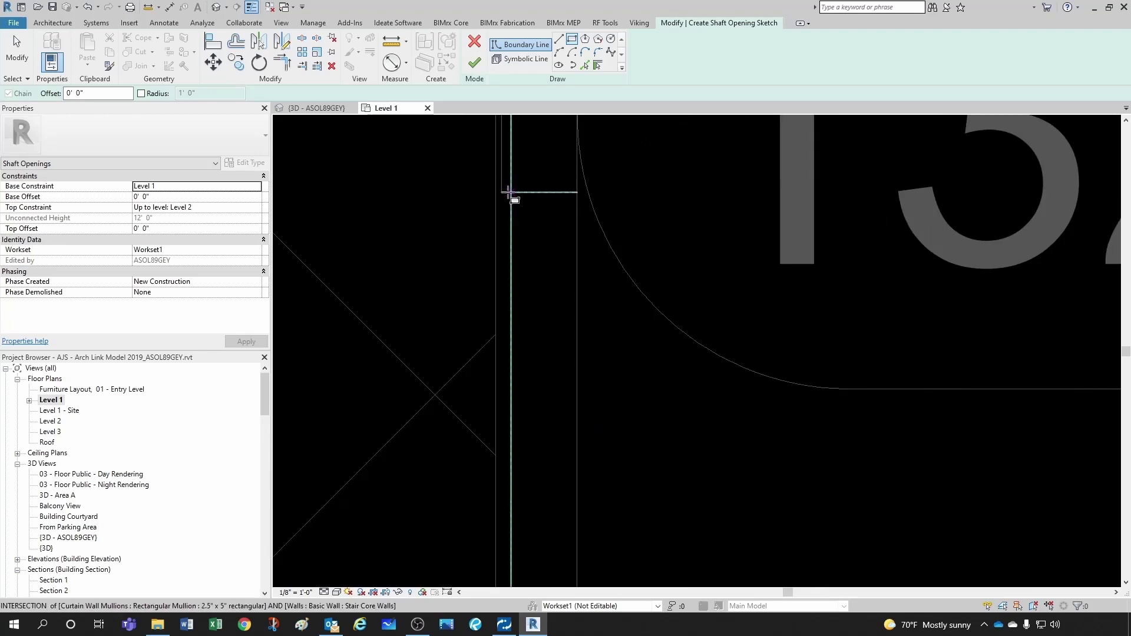
click(510, 192)
- Finish the rectangle at the stair's lower-right wall corner
scroll(547, 210, down, 8)
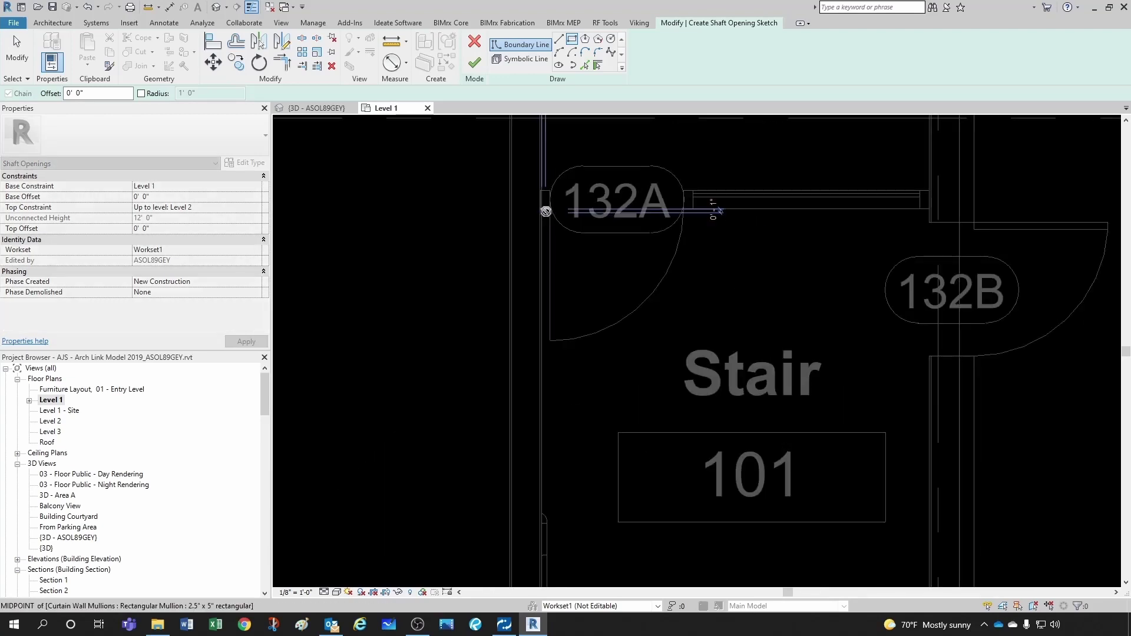
scroll(559, 236, down, 3)
scroll(652, 460, up, 8)
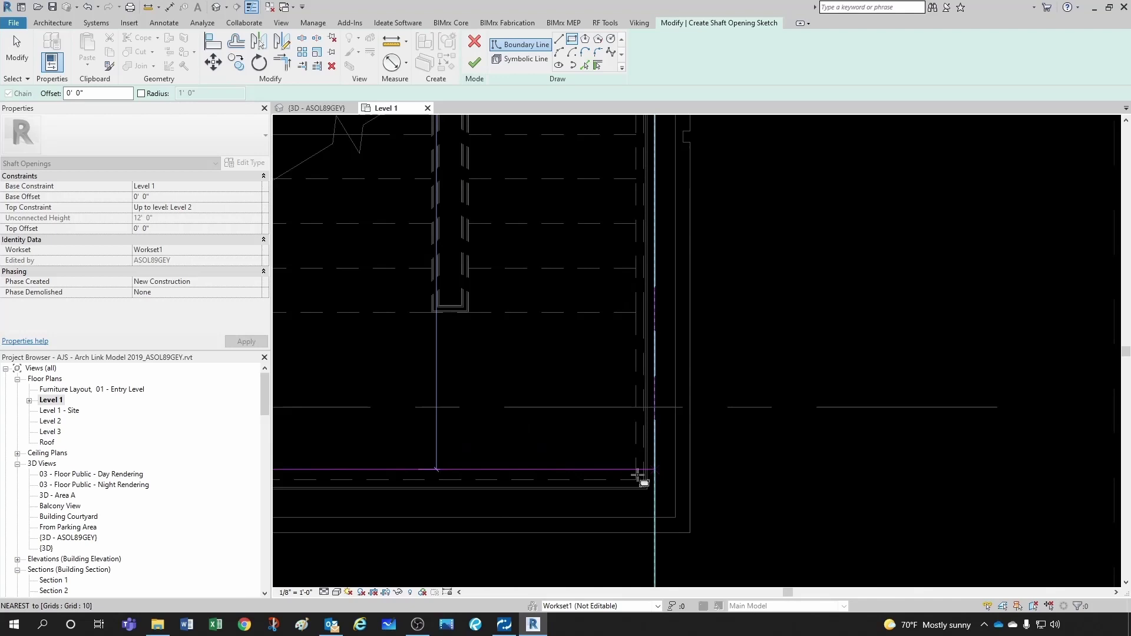
scroll(677, 501, up, 4)
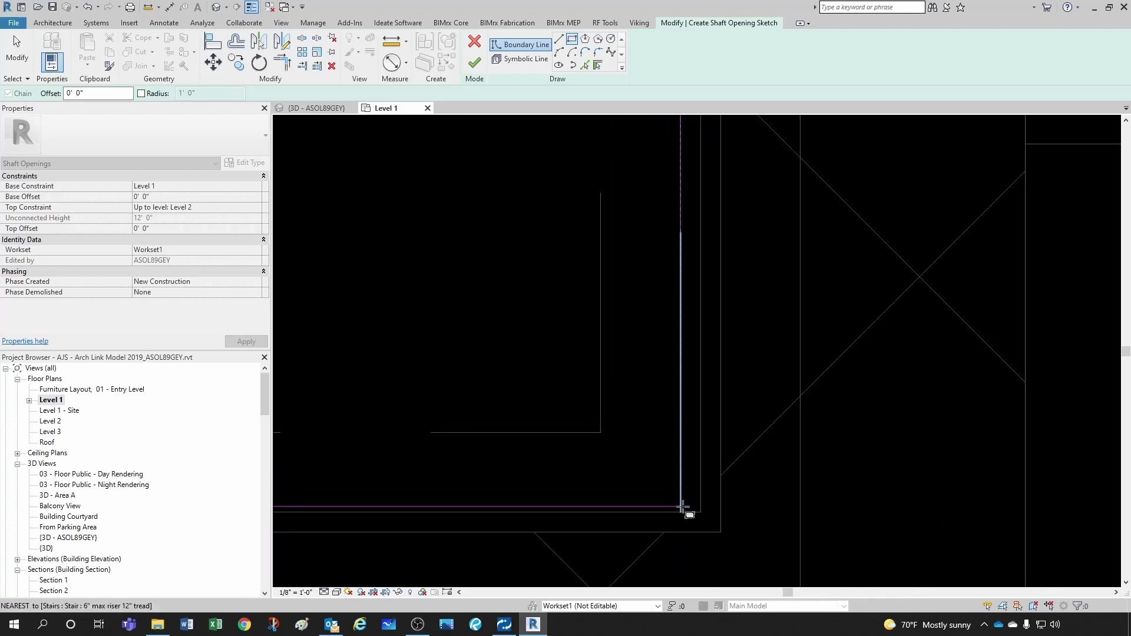
click(682, 511)
scroll(648, 501, down, 4)
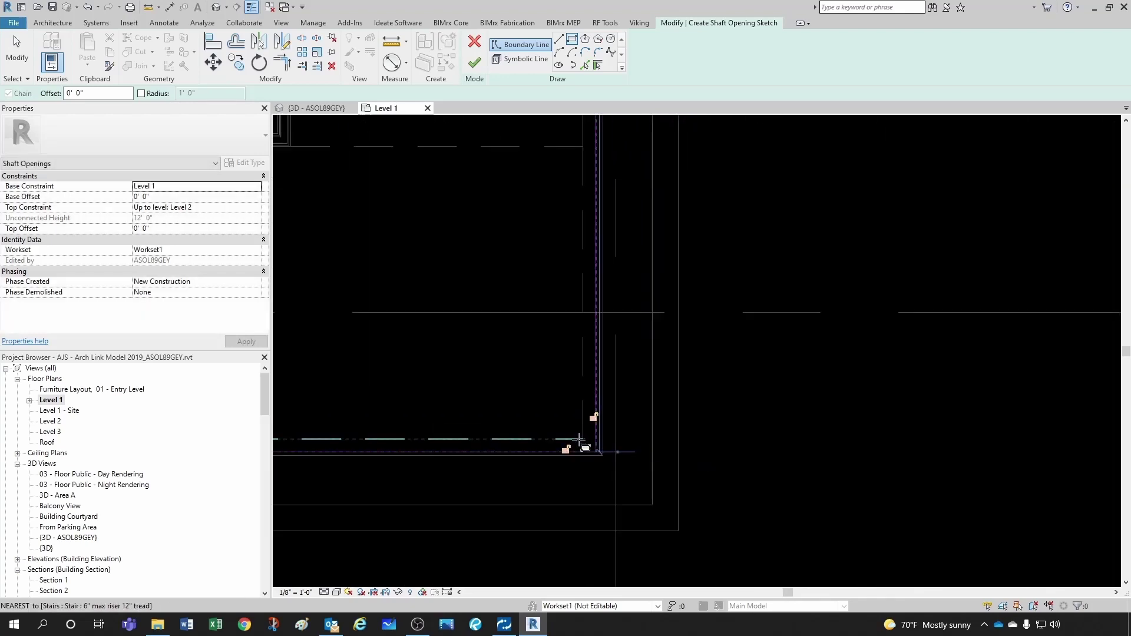
click(575, 439)
scroll(573, 430, down, 2)
scroll(543, 366, up, 2)
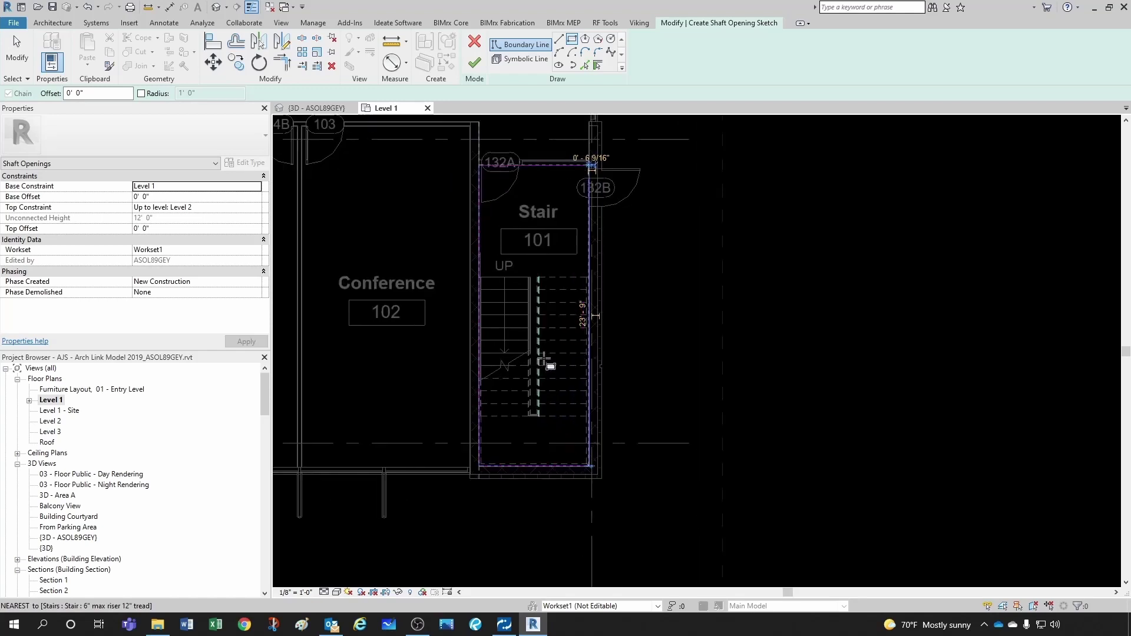
scroll(593, 459, up, 5)
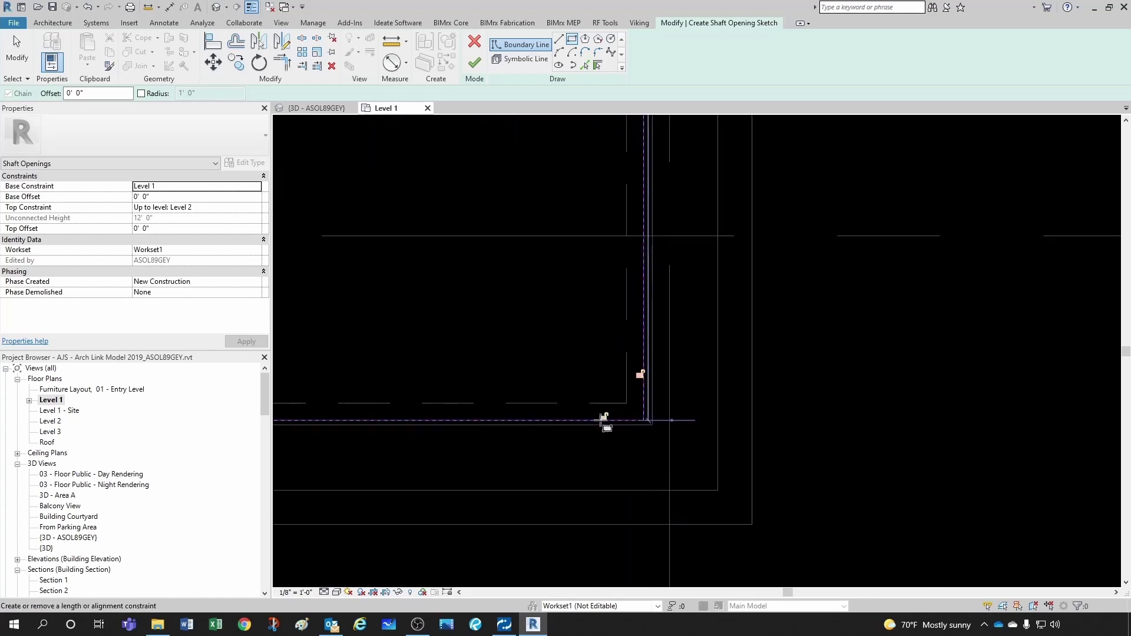
key(Escape)
key(Escape)
scroll(601, 420, down, 3)
- Pan and zoom the Level 1 plan to review the rectangular boundary around Stair 101
scroll(471, 401, up, 3)
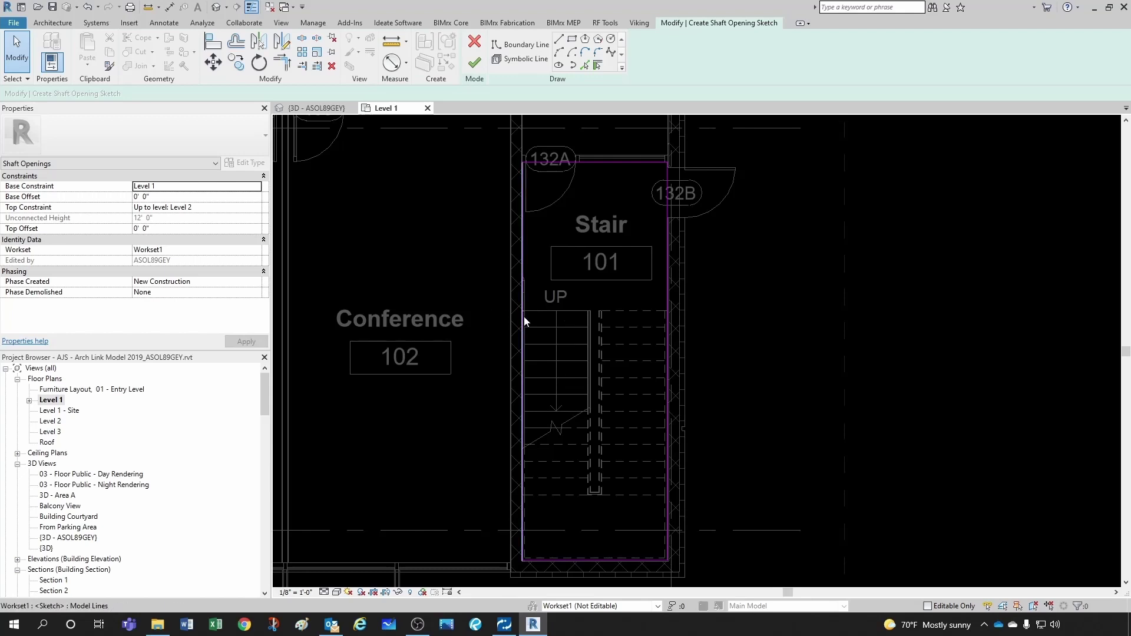
scroll(589, 277, down, 2)
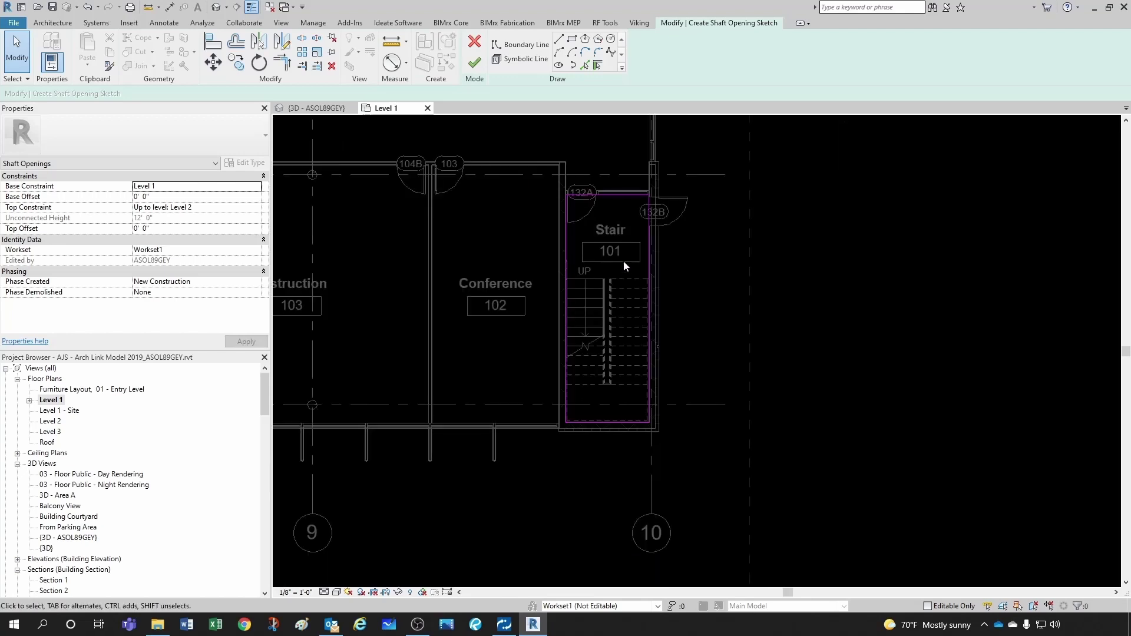
scroll(613, 243, up, 1)
middle_drag(621, 235, 578, 246)
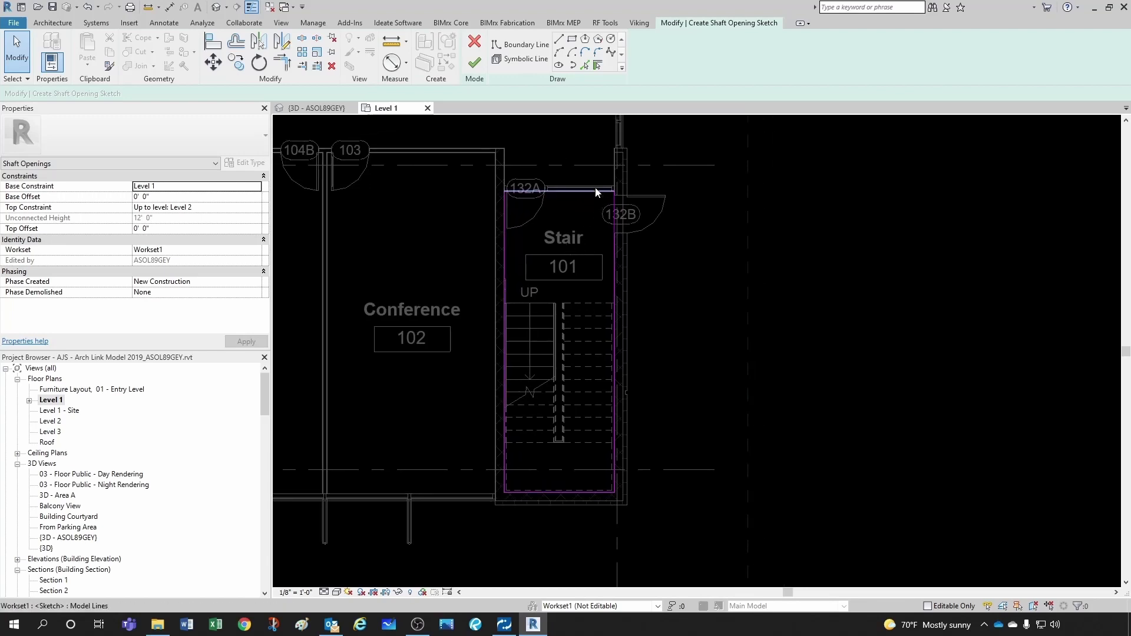
scroll(591, 207, up, 5)
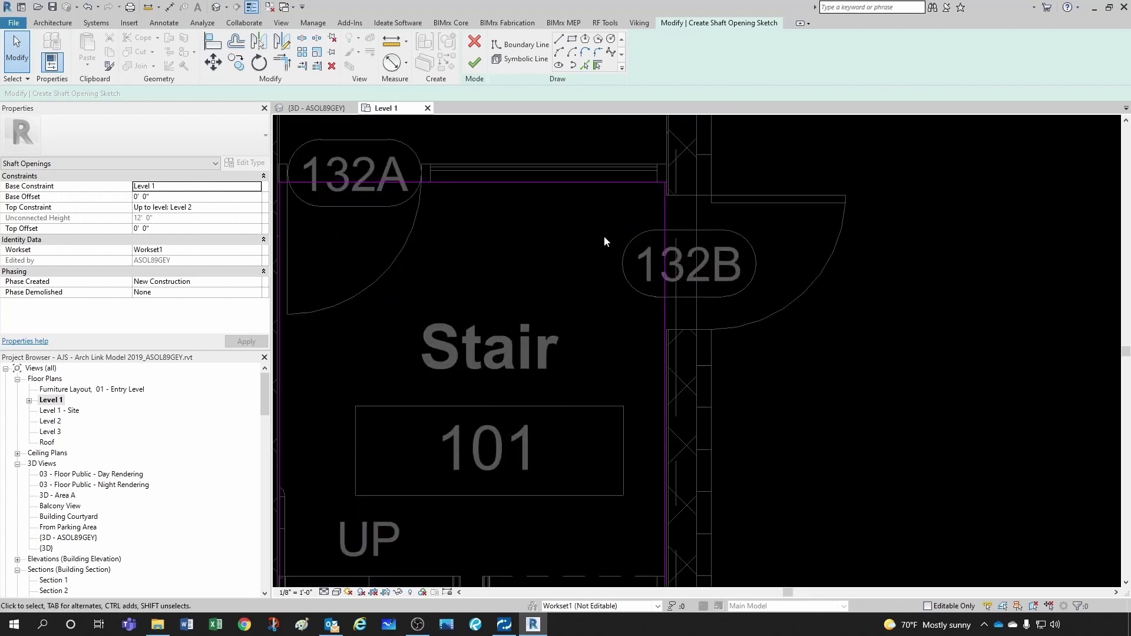
scroll(598, 242, down, 6)
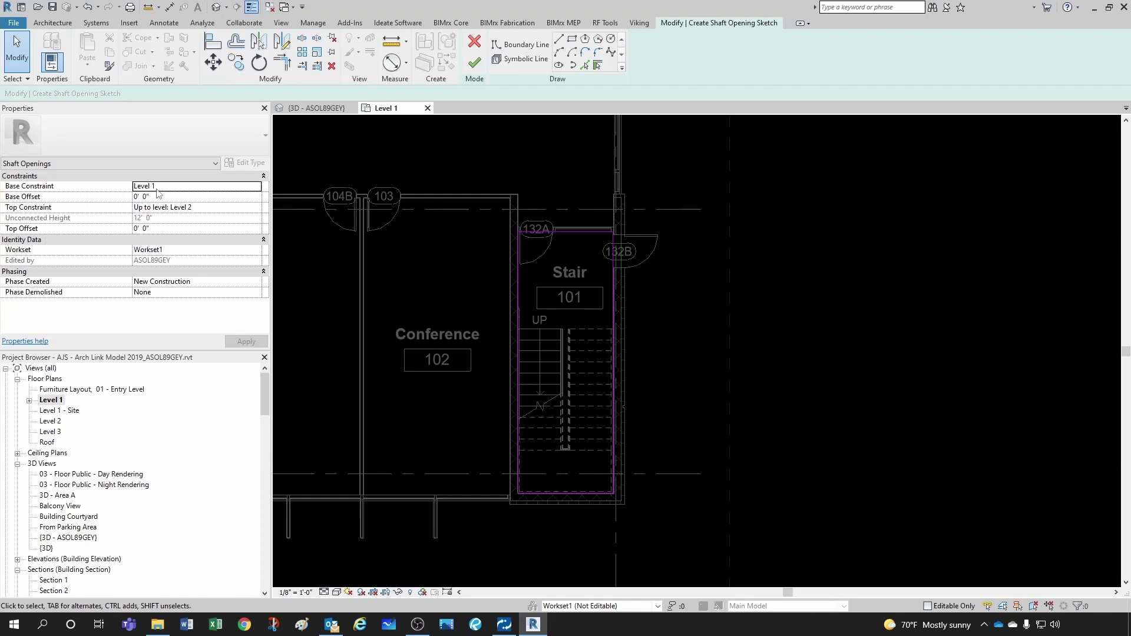
click(317, 108)
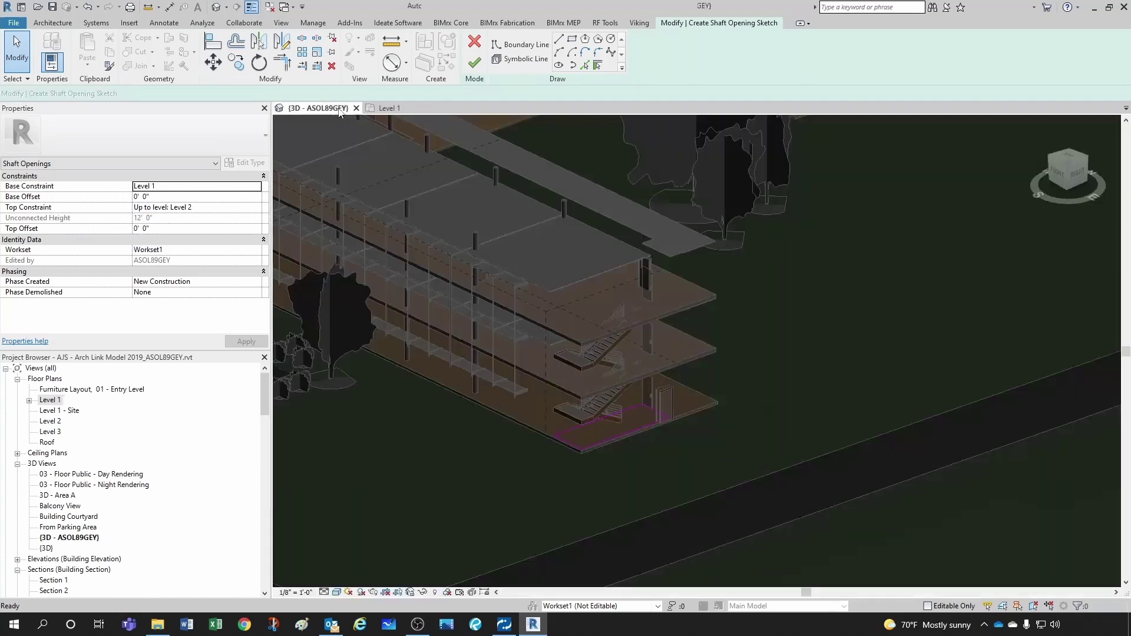
scroll(627, 405, up, 3)
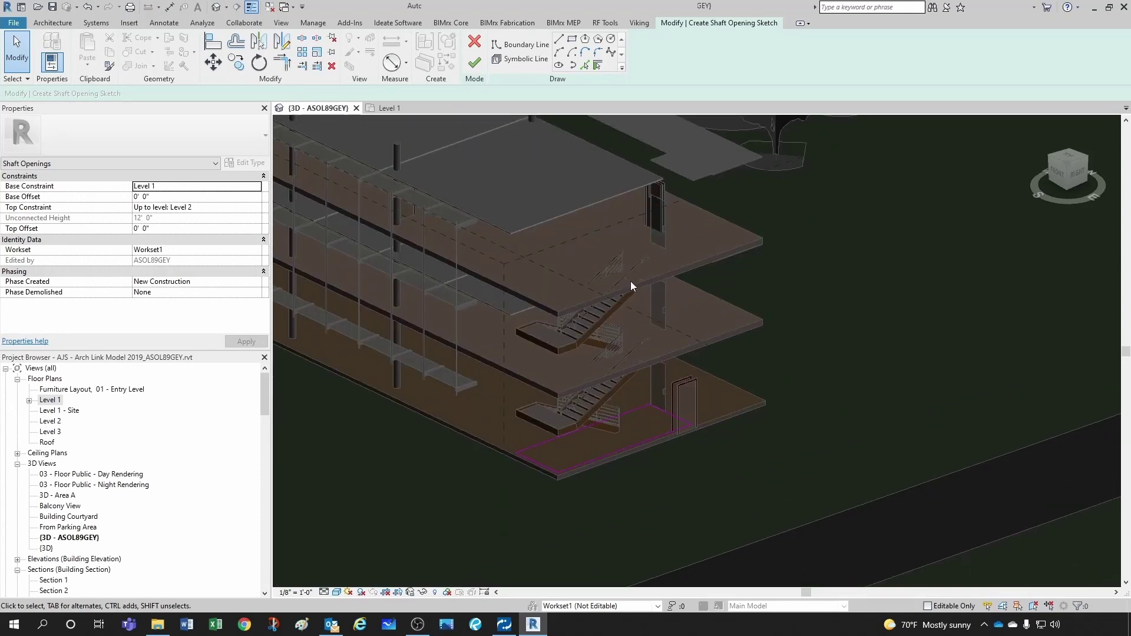
mouse_move(630, 281)
shift+middle_down()
mouse_move(617, 332)
mouse_move(598, 270)
mouse_move(623, 277)
mouse_move(609, 344)
shift+middle_up()
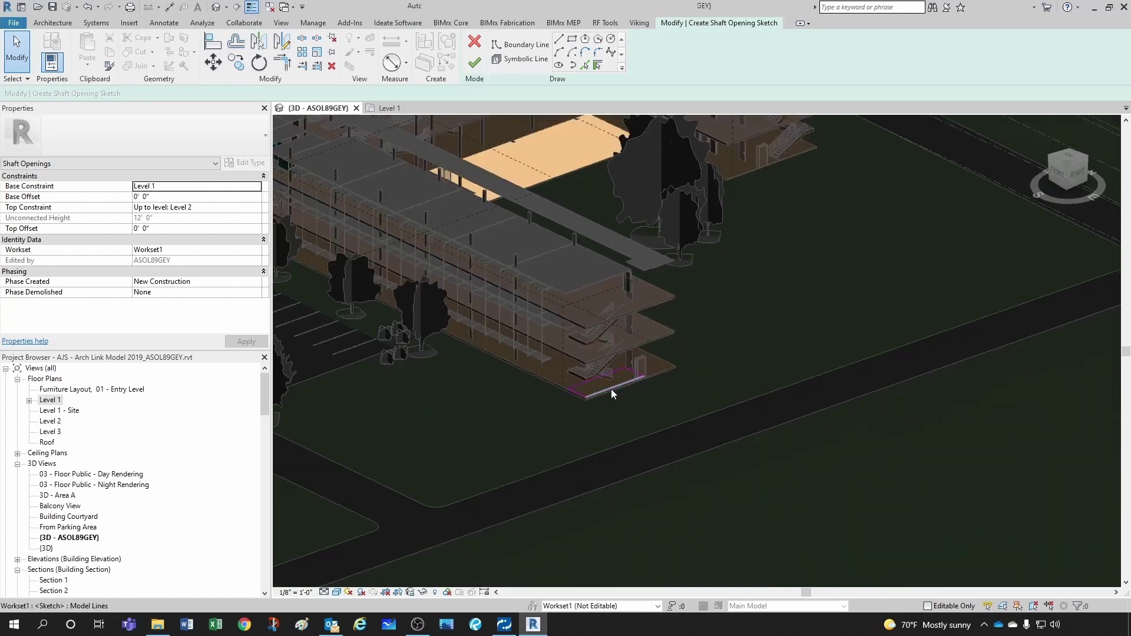
scroll(590, 390, up, 2)
shift+middle_drag(590, 390, 616, 353)
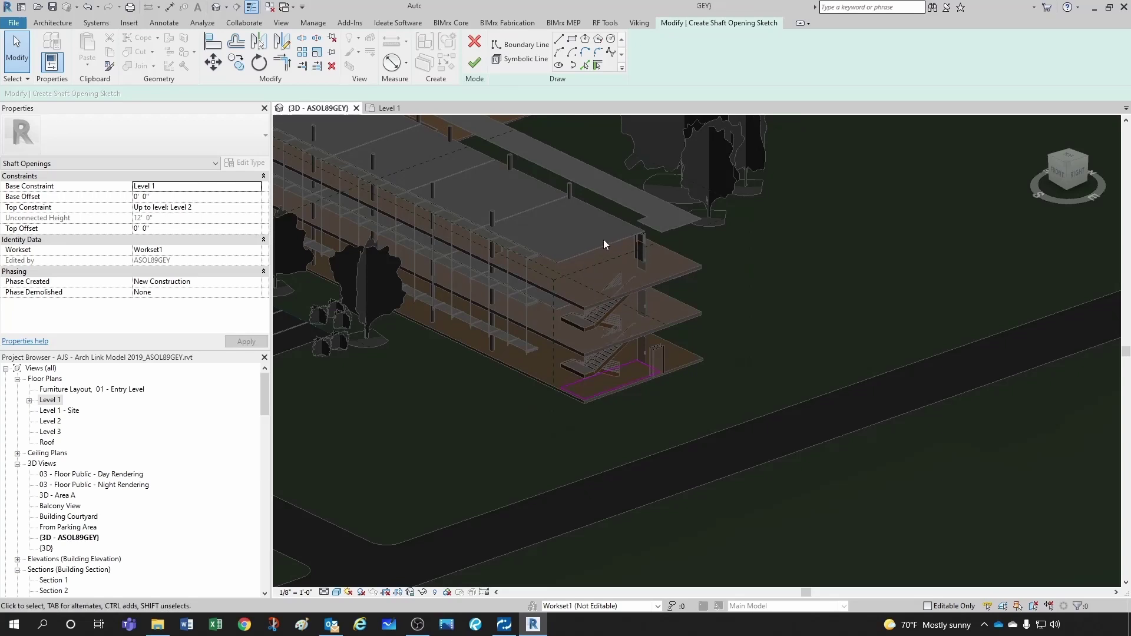
scroll(626, 322, up, 2)
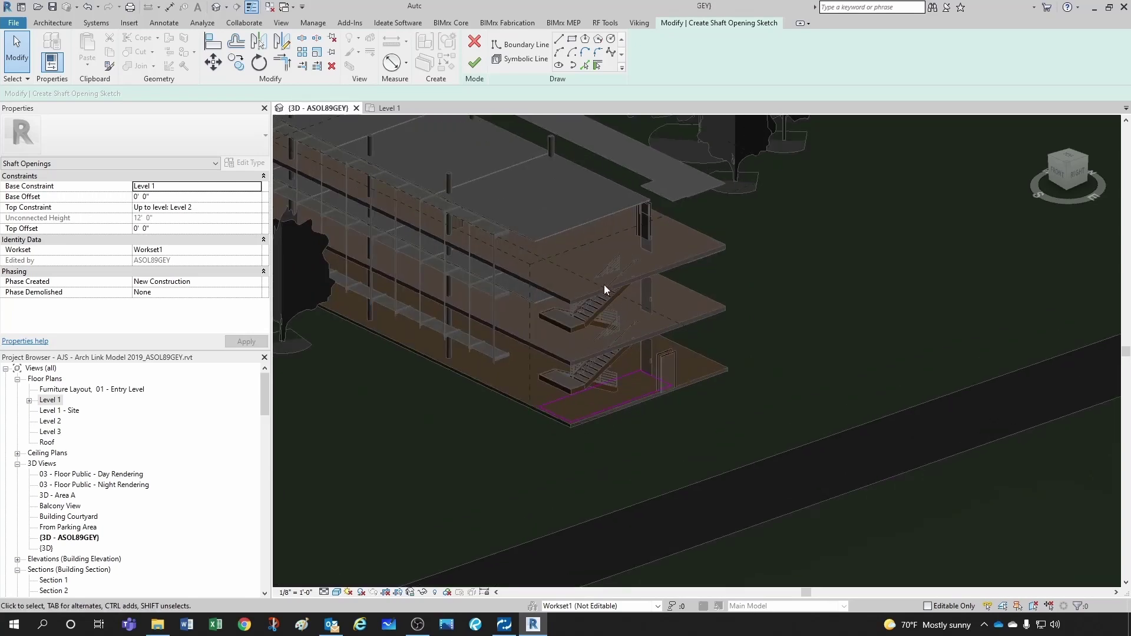
click(388, 108)
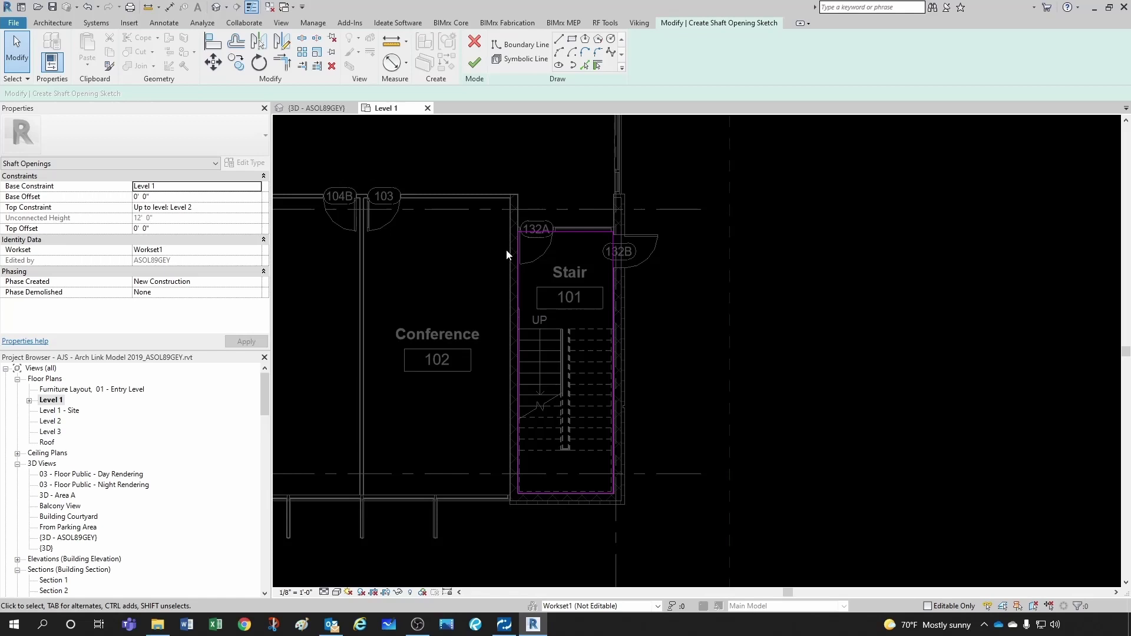
- Set the shaft's Base Offset to -6' 0", Top Constraint to Level 3 and Top Offset to 3' 0"
scroll(506, 252, down, 2)
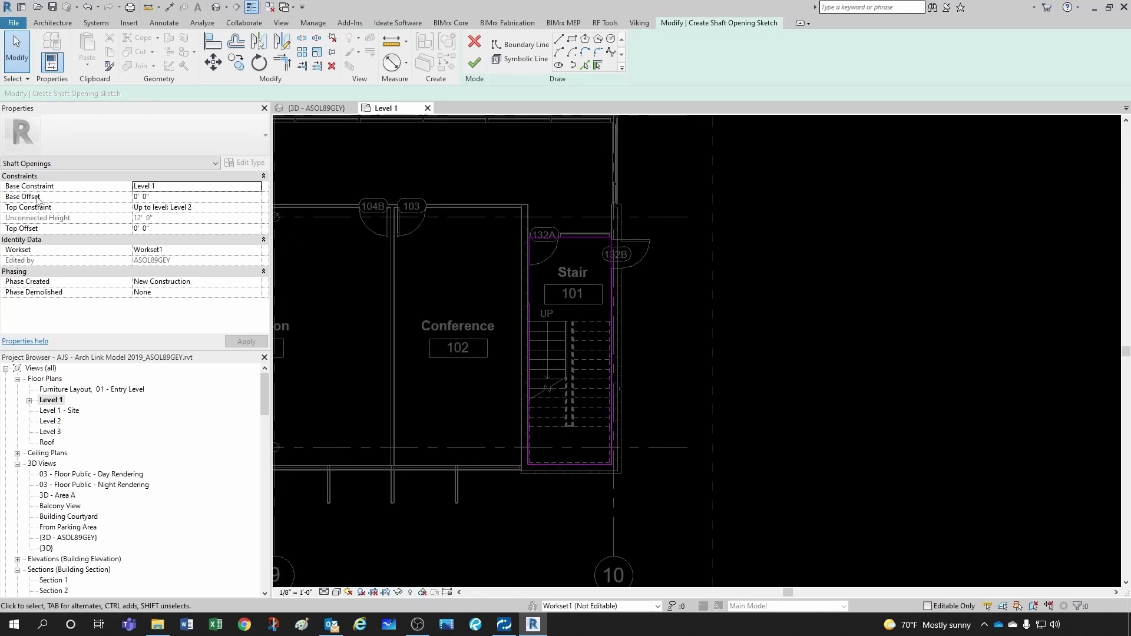
click(163, 196)
text(-4)
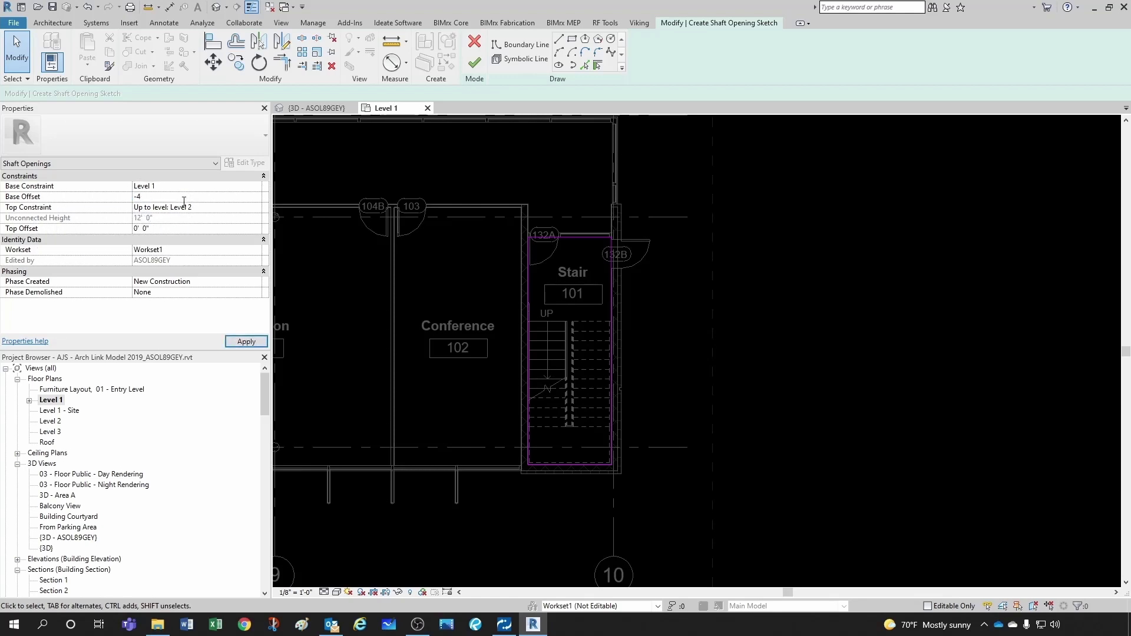
key(BackSpace)
click(257, 207)
click(257, 207)
click(182, 250)
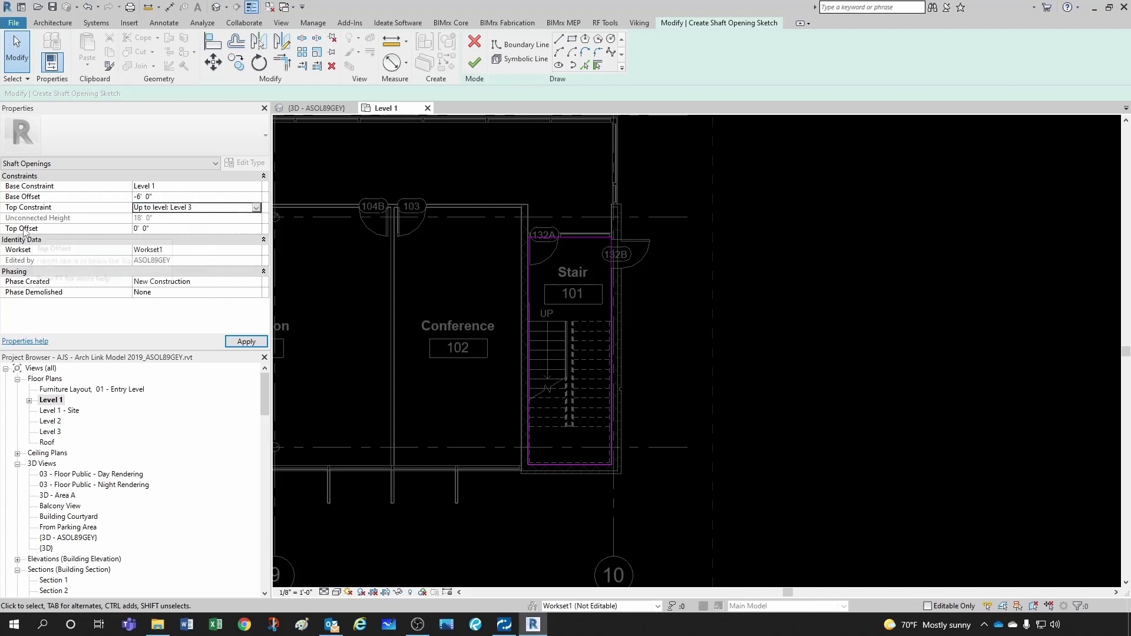
click(156, 229)
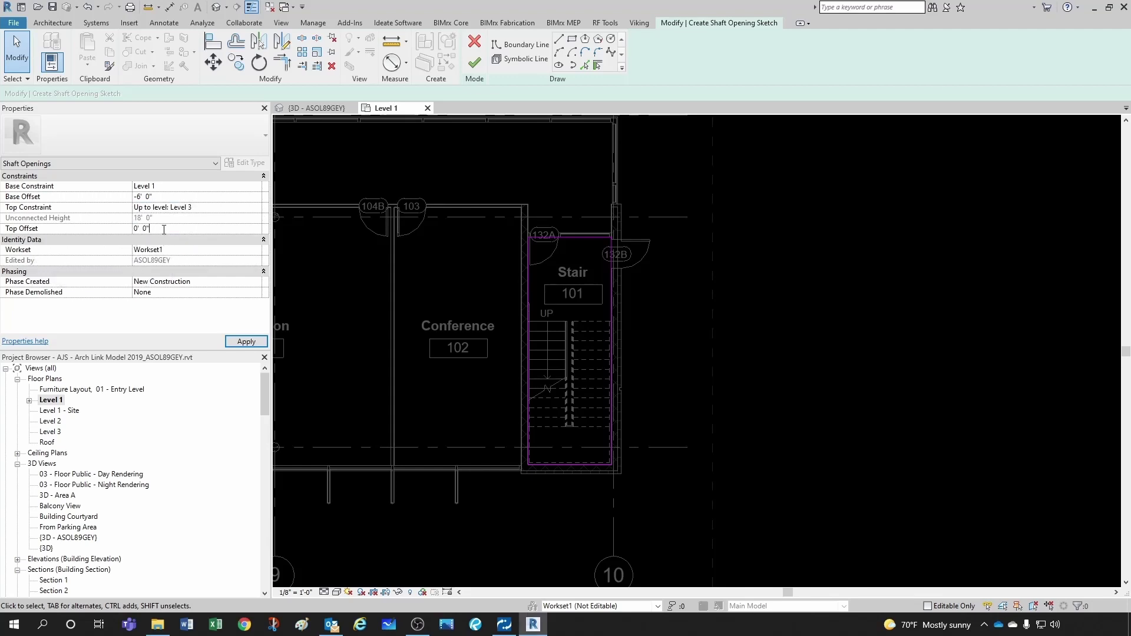
text(3')
key(Return)
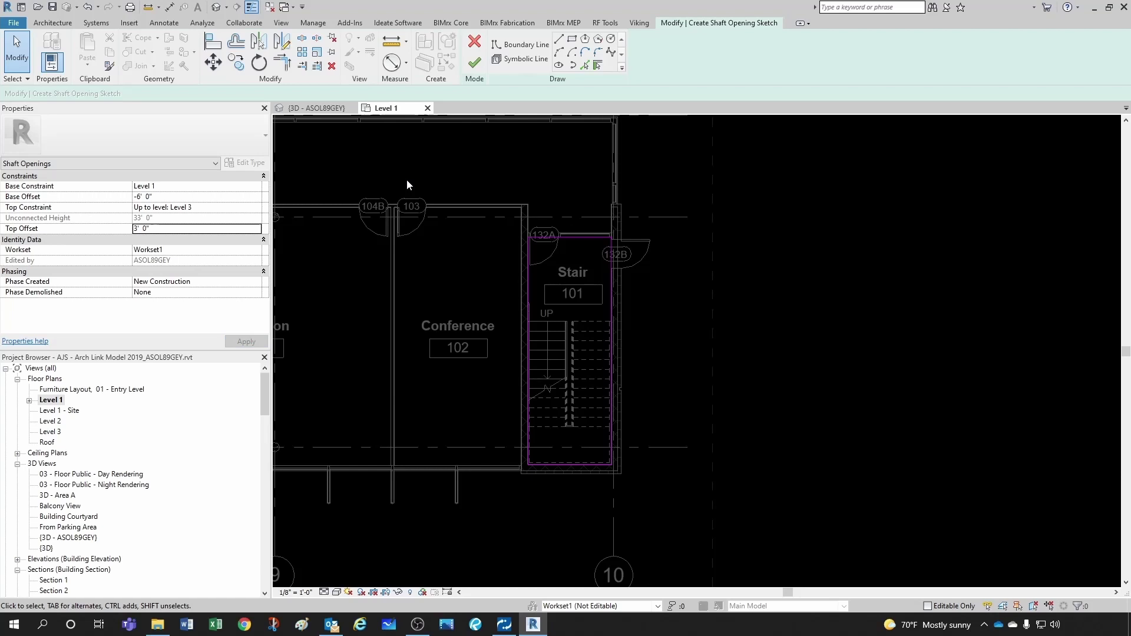
- Finish the Stair 101 shaft sketch and check the cut floor slabs in the 3D view
click(474, 62)
click(670, 245)
scroll(670, 245, down, 2)
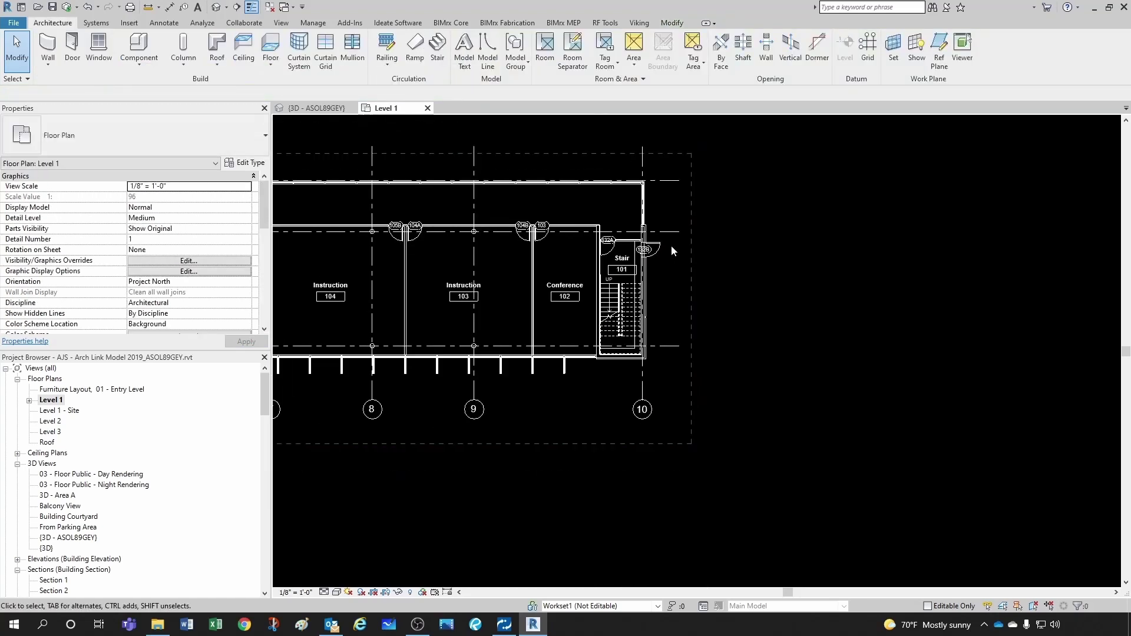
click(316, 108)
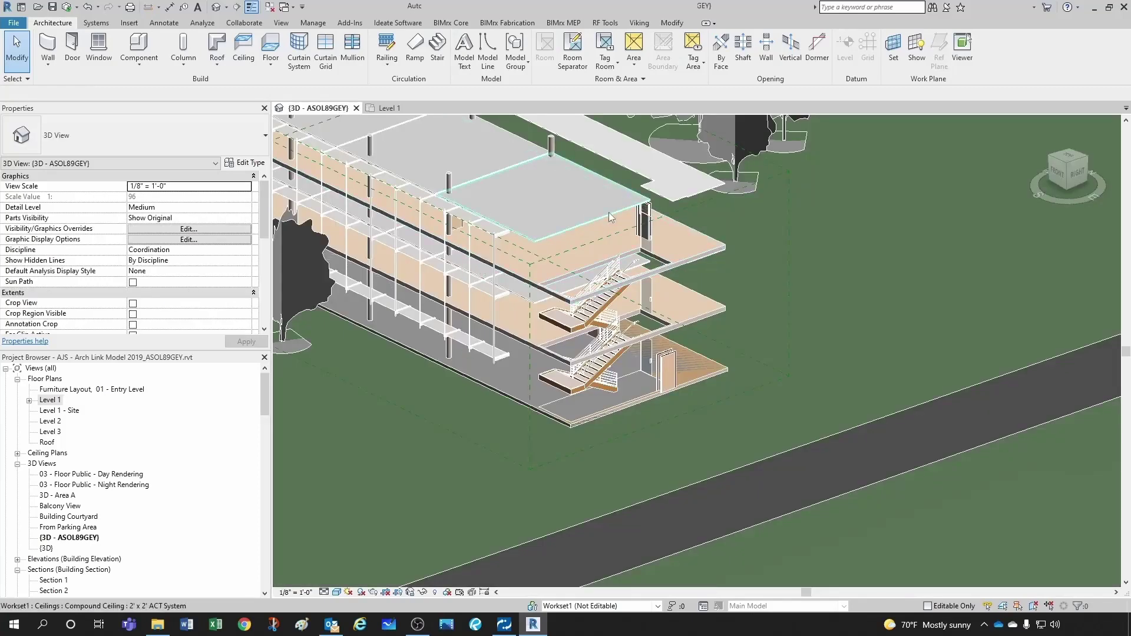
click(634, 262)
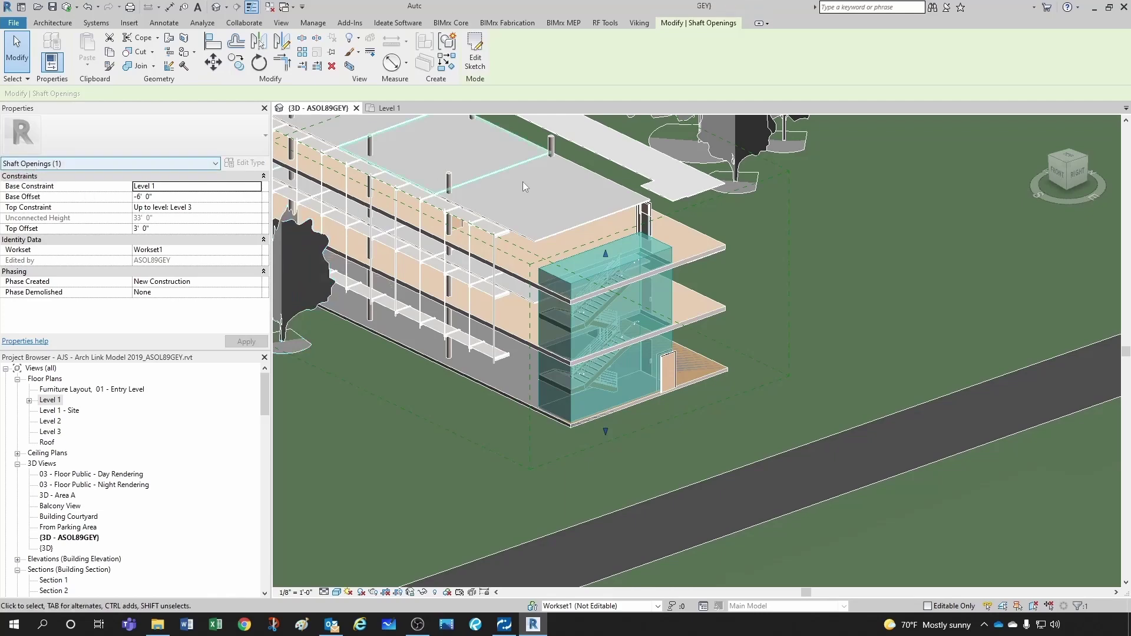
scroll(592, 398, up, 3)
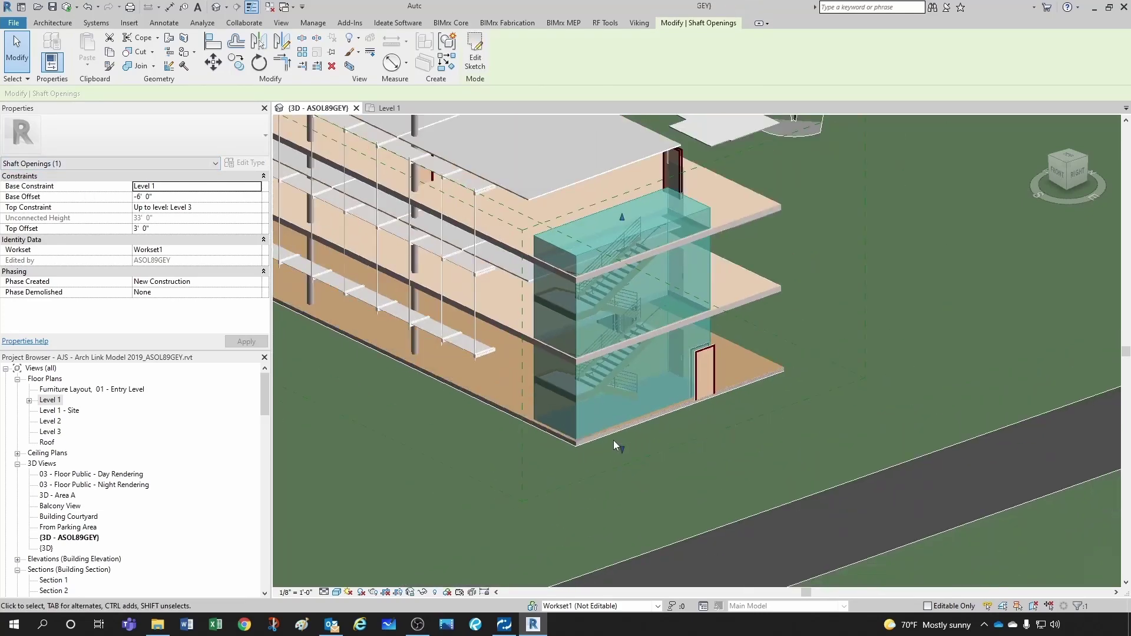
key(Escape)
scroll(571, 365, up, 4)
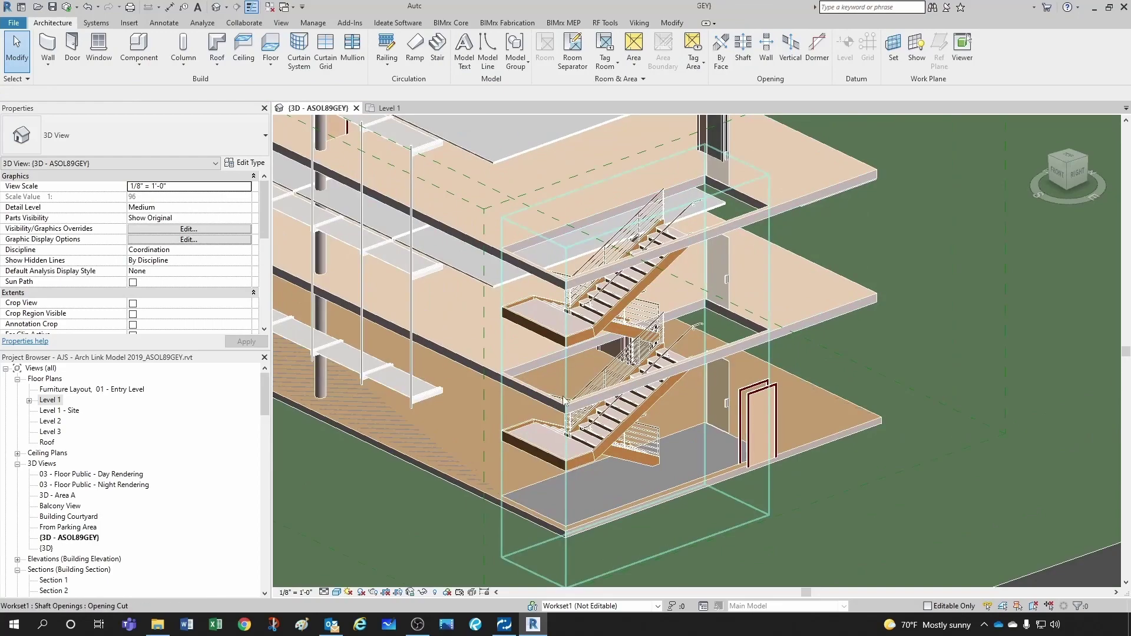
scroll(562, 413, up, 2)
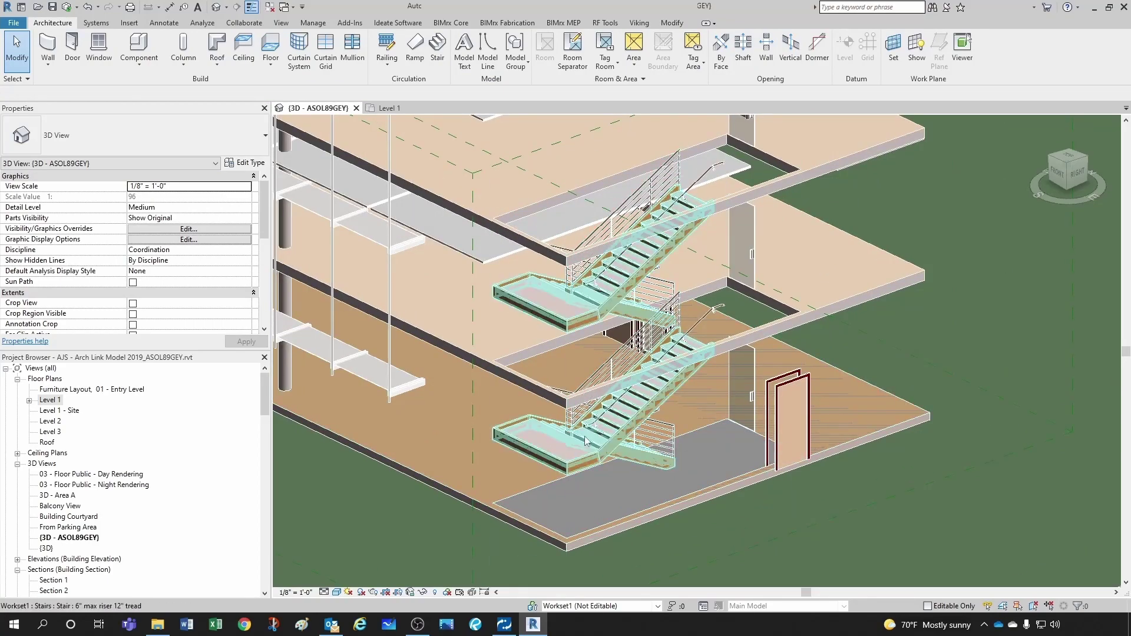
scroll(671, 312, down, 1)
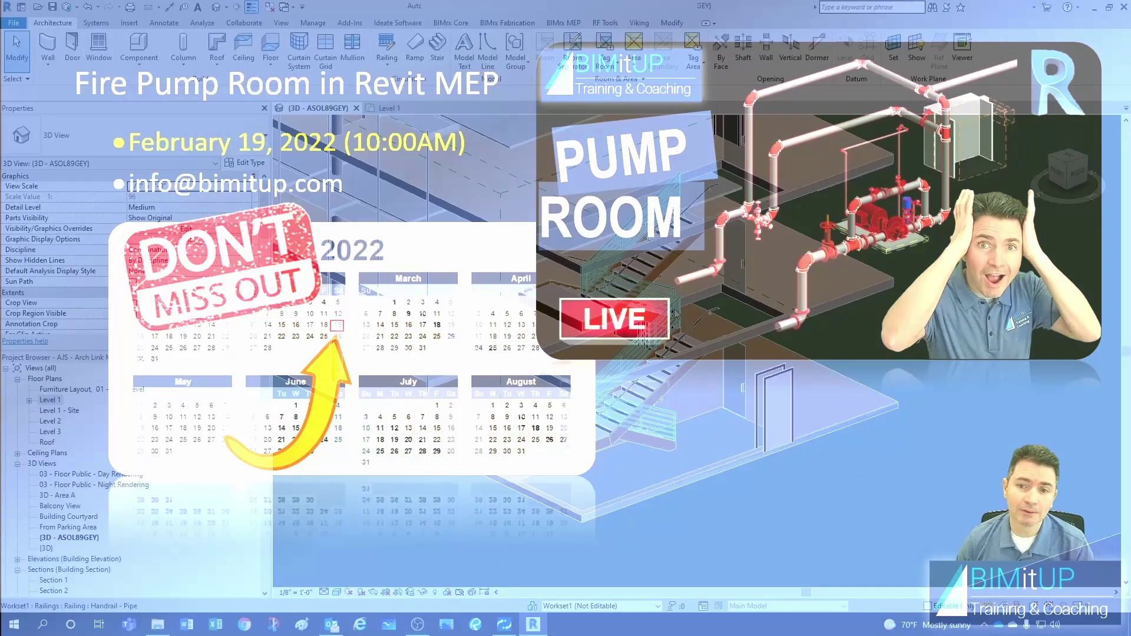
- Go to the Level 1 plan and bring Stair 130 into view
scroll(751, 328, up, 3)
scroll(754, 340, down, 3)
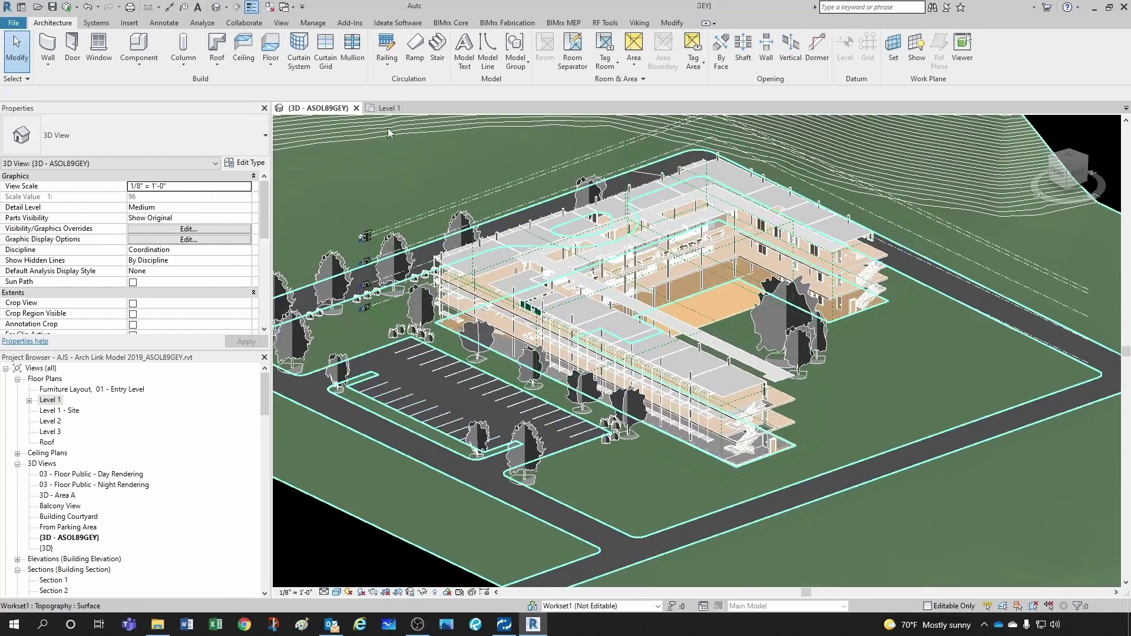
click(386, 108)
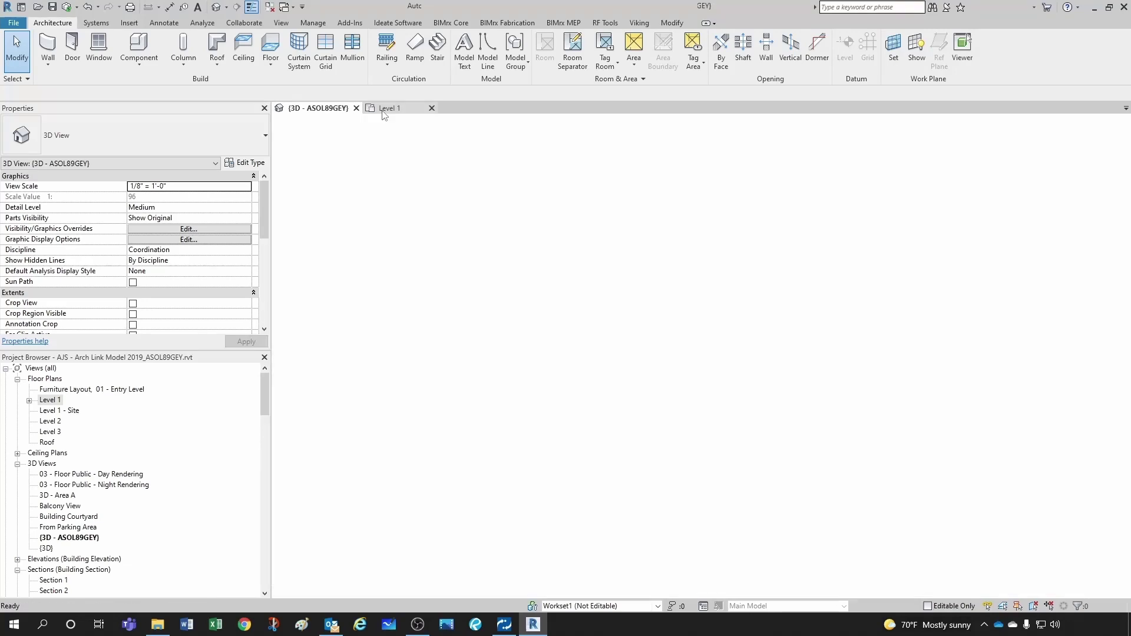
scroll(639, 383, down, 4)
scroll(638, 383, up, 8)
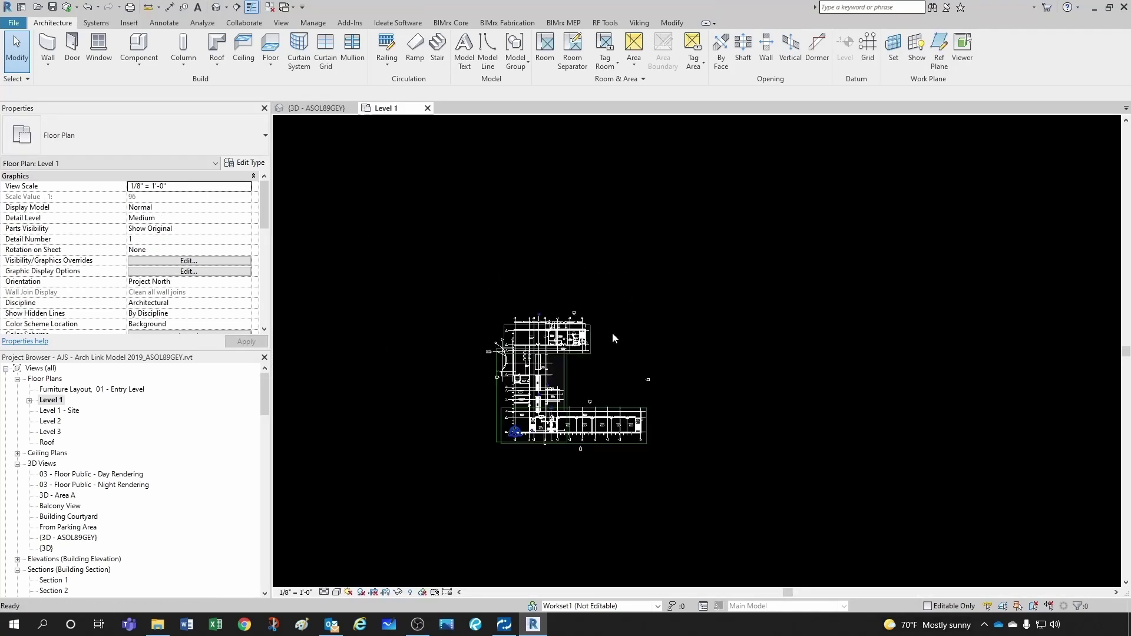
middle_drag(589, 288, 600, 421)
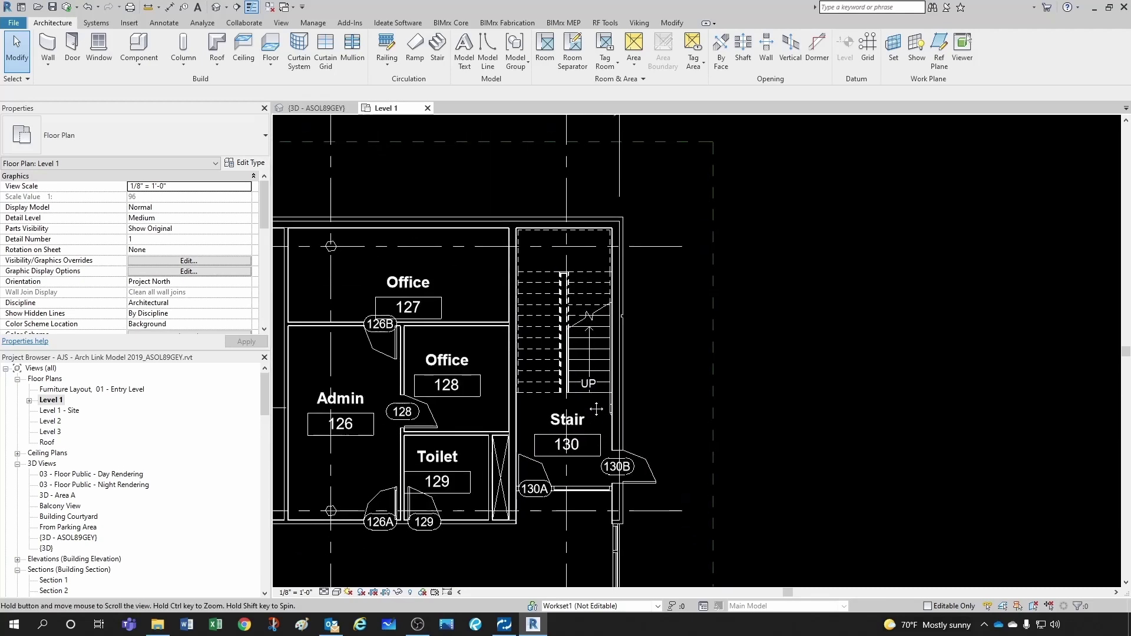
- Start a new shaft opening and draw a rectangular boundary around Stair 130
click(743, 51)
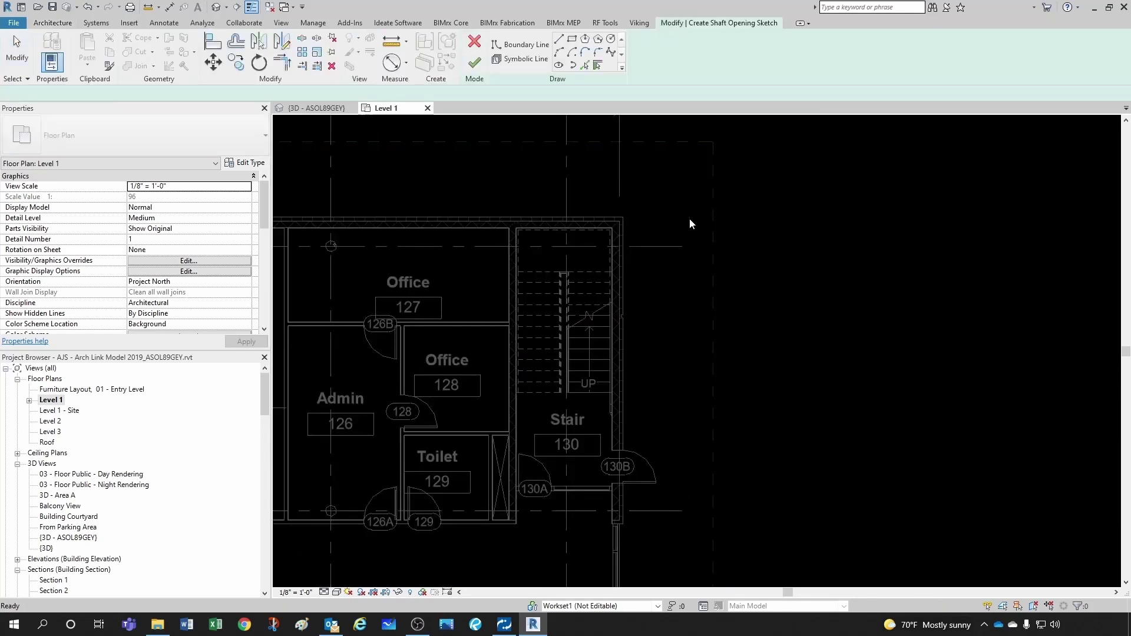
click(572, 39)
scroll(518, 233, up, 5)
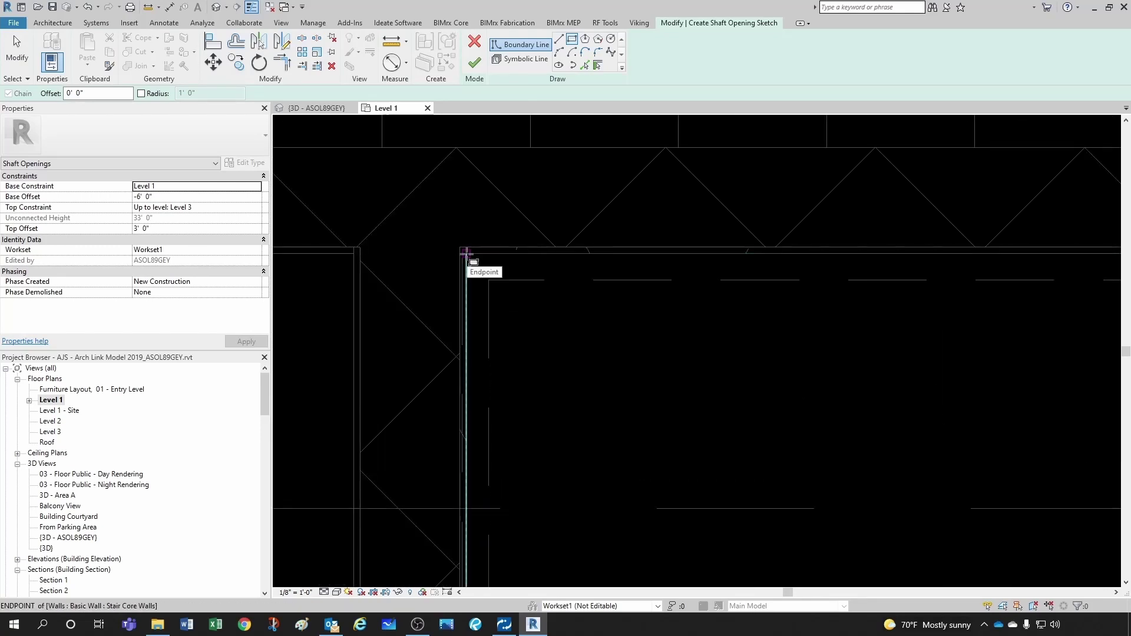
click(467, 252)
scroll(538, 304, down, 5)
click(622, 464)
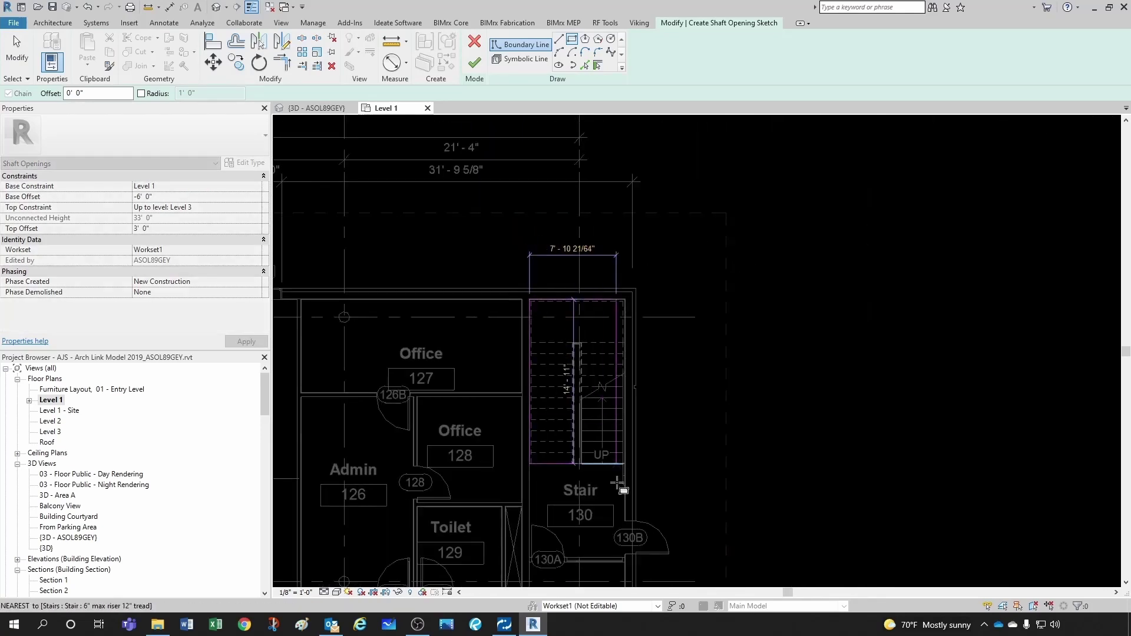
scroll(617, 483, up, 8)
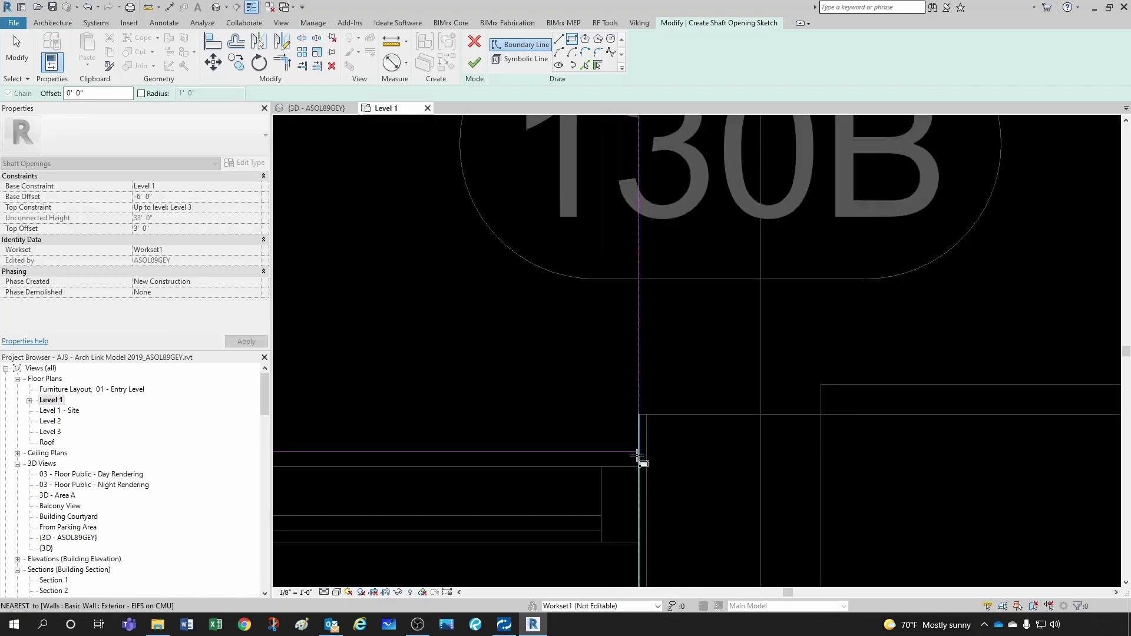
click(640, 466)
scroll(559, 439, down, 8)
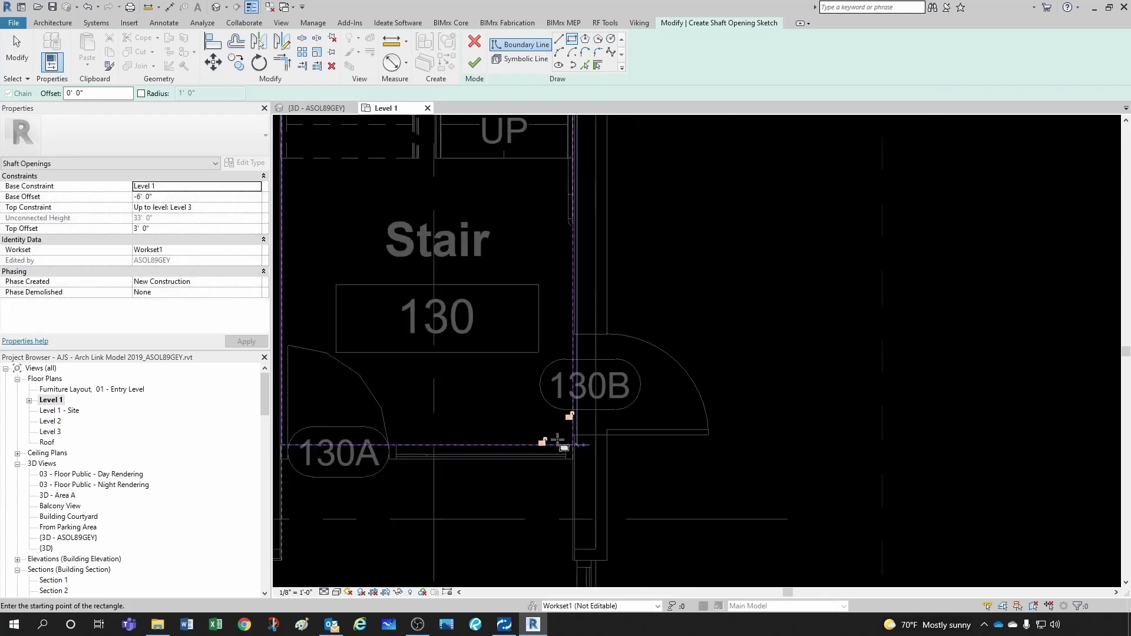
key(Escape)
key(Escape)
middle_drag(504, 277, 557, 360)
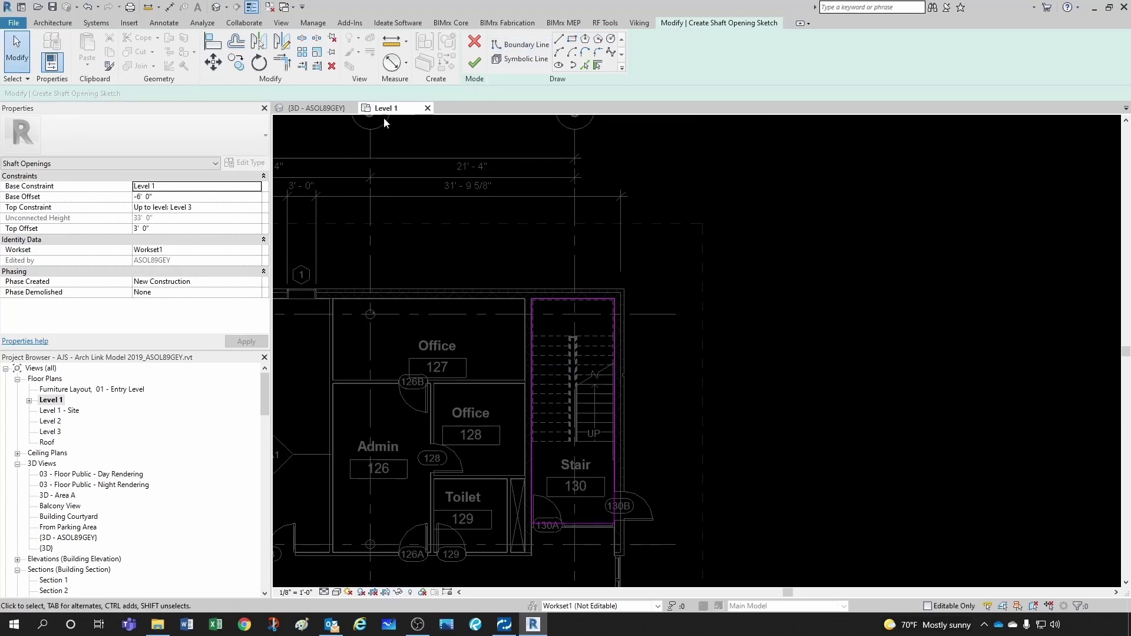
- Finish the Stair 130 shaft opening and orbit the 3D view to inspect it
click(474, 64)
click(670, 345)
scroll(671, 345, down, 3)
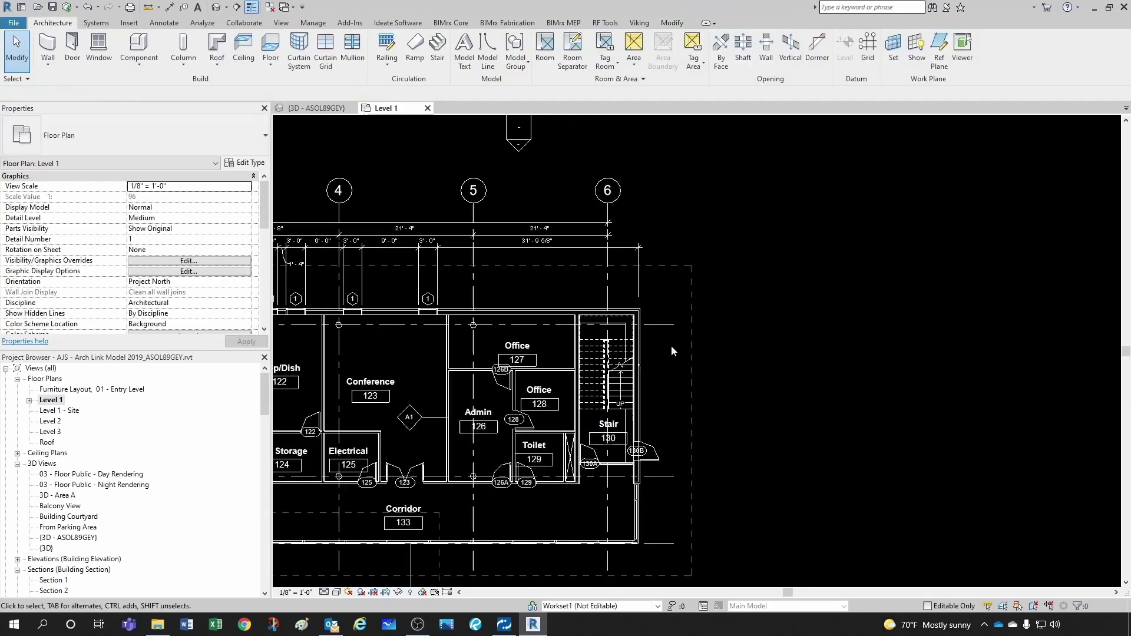
click(321, 108)
scroll(883, 409, up, 5)
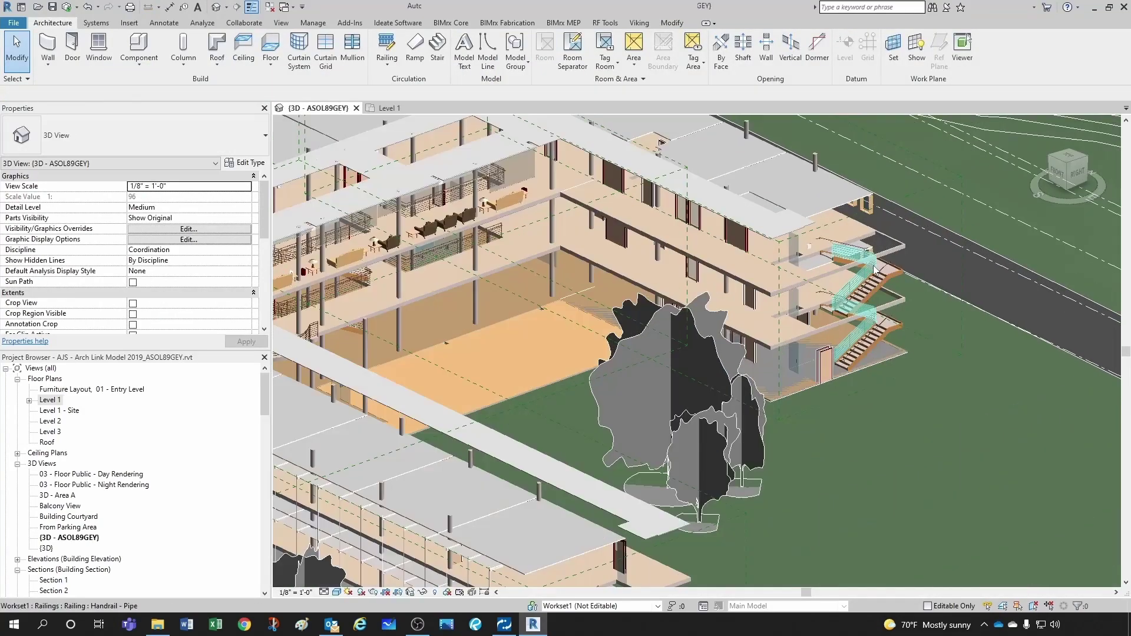
scroll(812, 361, down, 5)
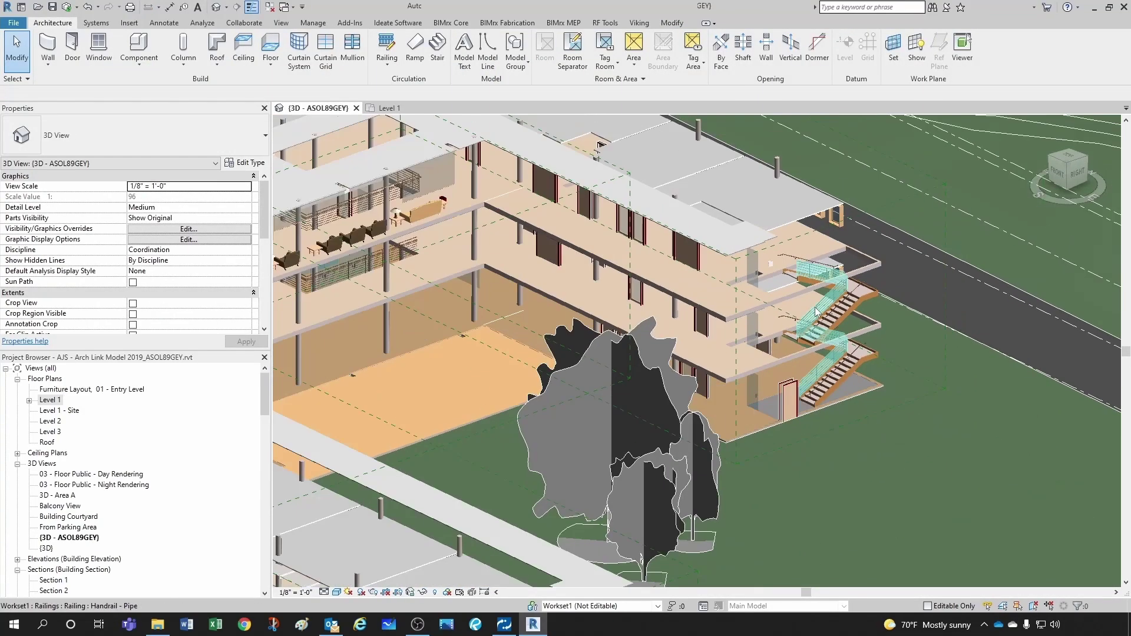
scroll(812, 362, down, 3)
scroll(530, 424, up, 4)
shift+middle_drag(530, 424, 598, 352)
scroll(516, 400, up, 3)
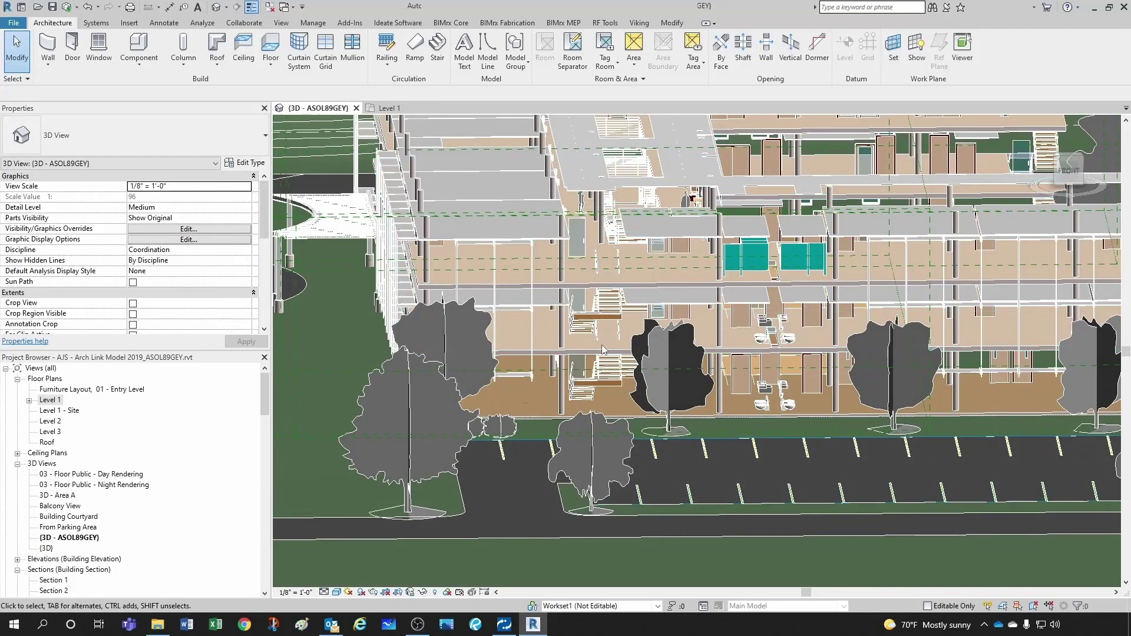
- Return to the Level 1 plan and pan to Stair 114
click(389, 108)
scroll(451, 506, down, 3)
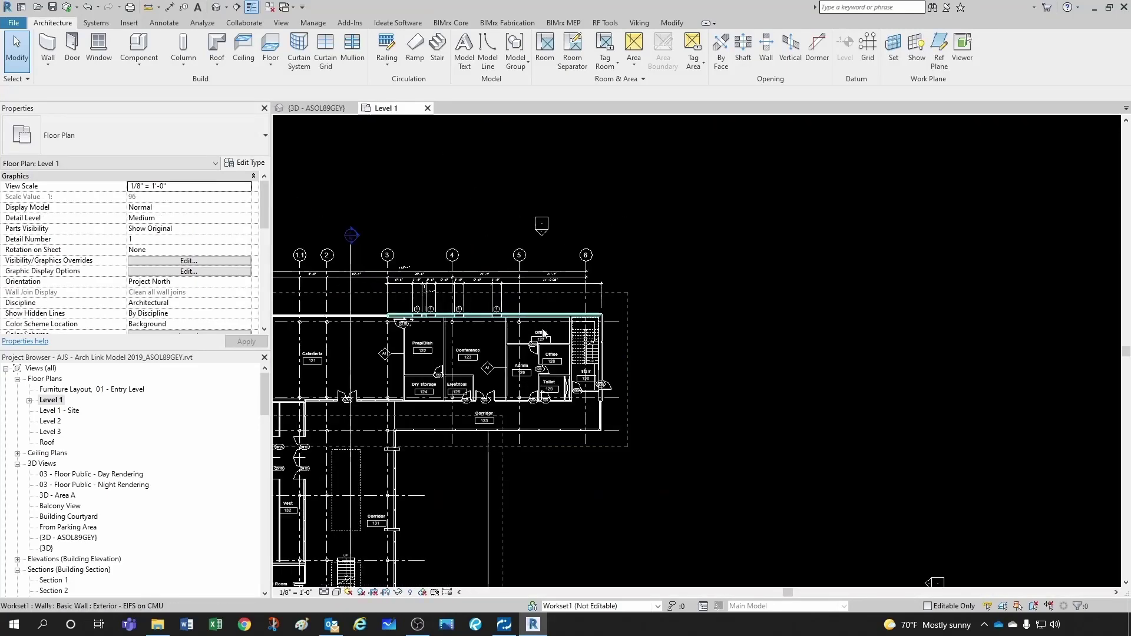
scroll(451, 507, up, 8)
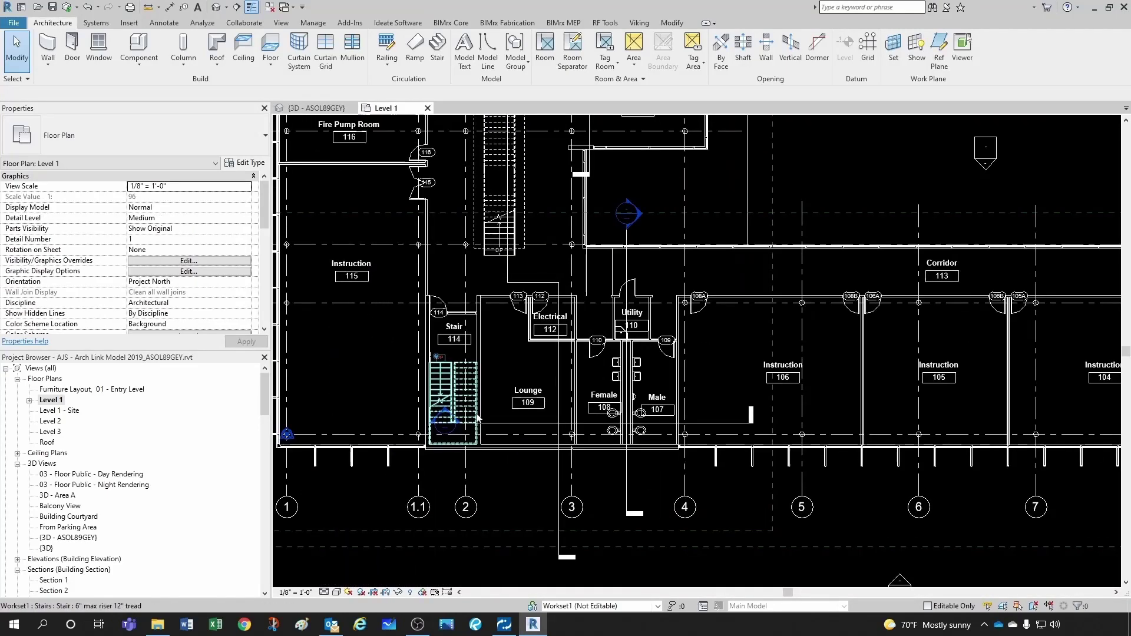
middle_drag(451, 507, 500, 453)
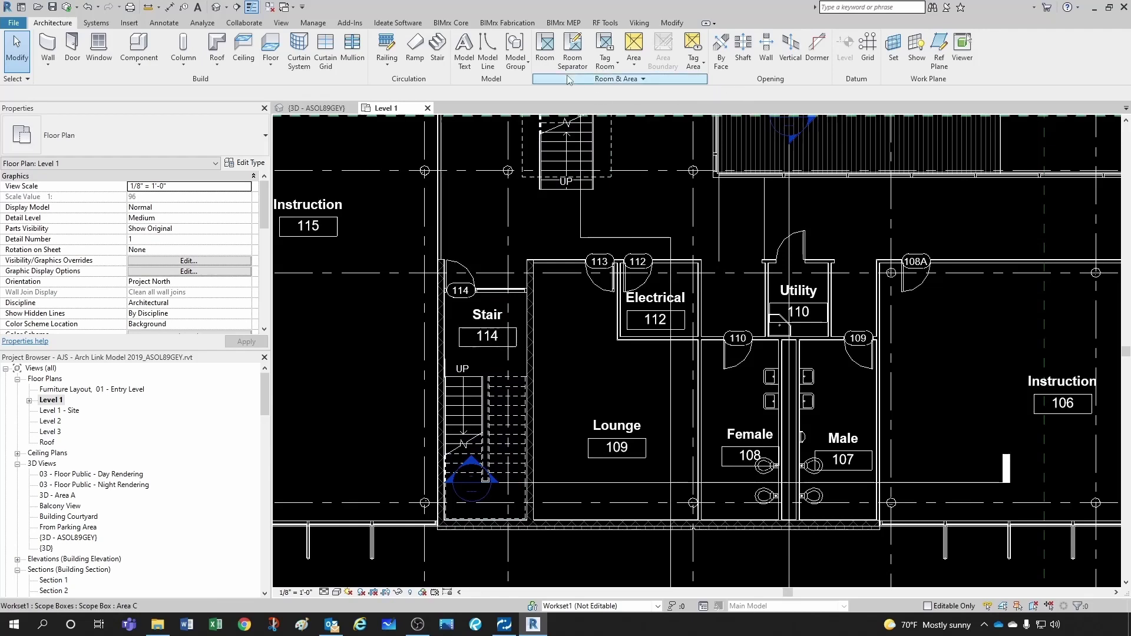
- Sketch a rectangular shaft from near door 114 to Stair 114's bottom corner and finish it
click(742, 63)
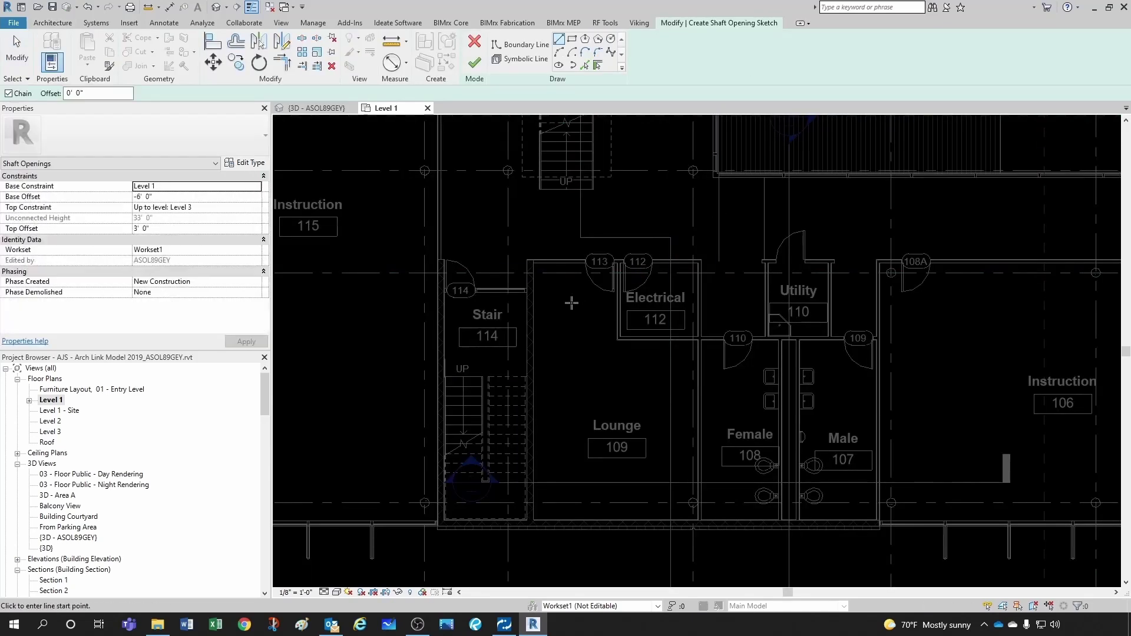
click(573, 42)
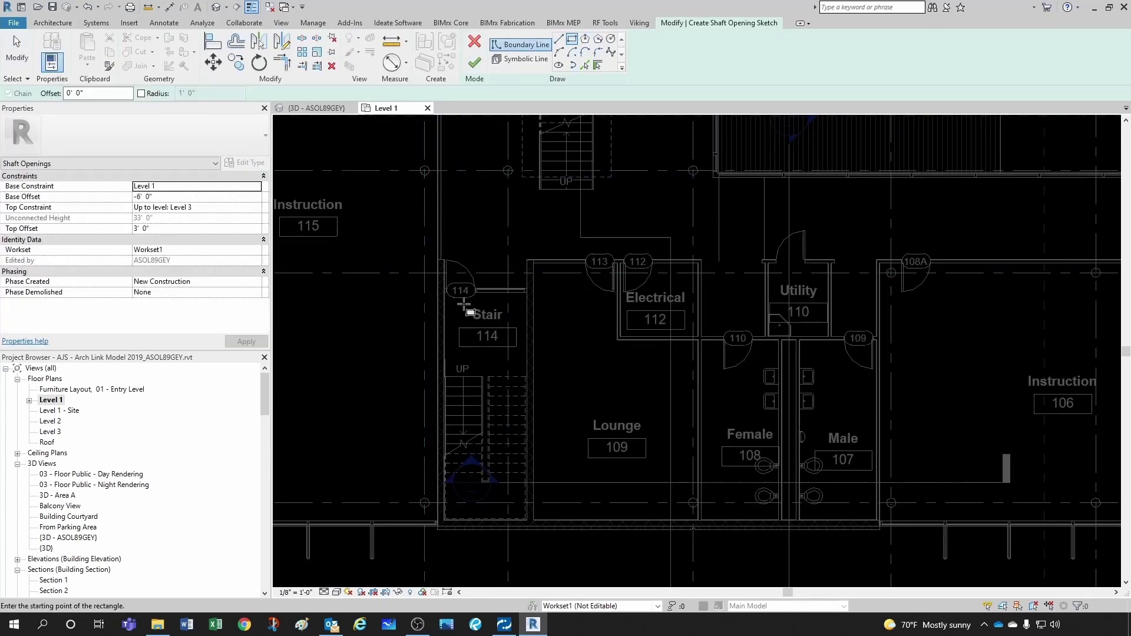
scroll(447, 295, up, 8)
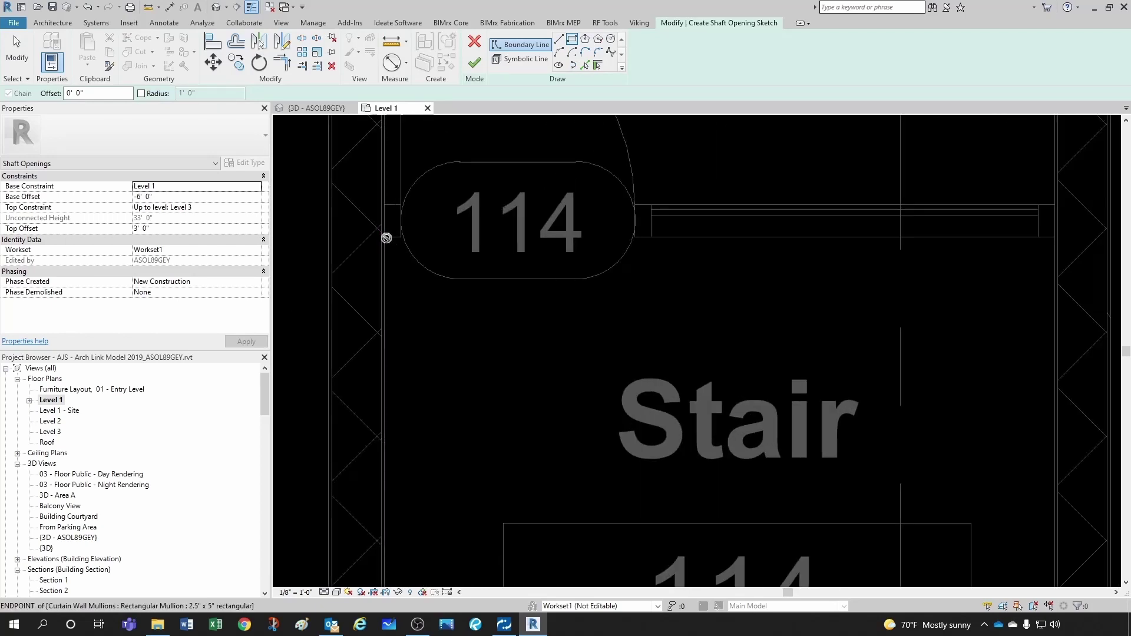
click(386, 238)
scroll(454, 323, down, 6)
scroll(530, 466, up, 2)
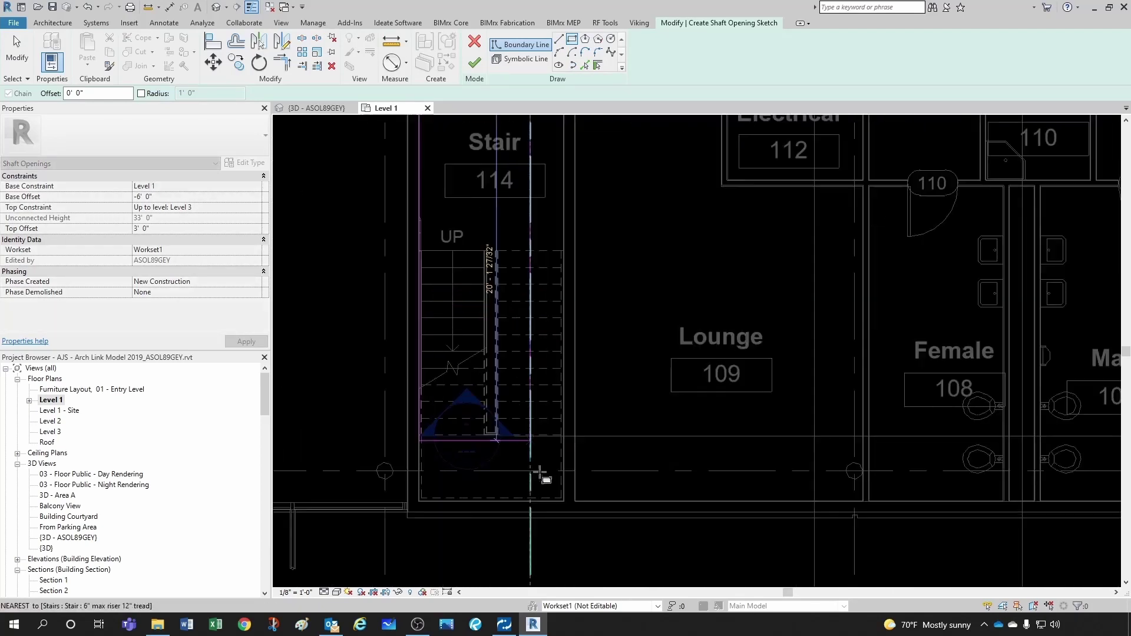
scroll(539, 471, up, 6)
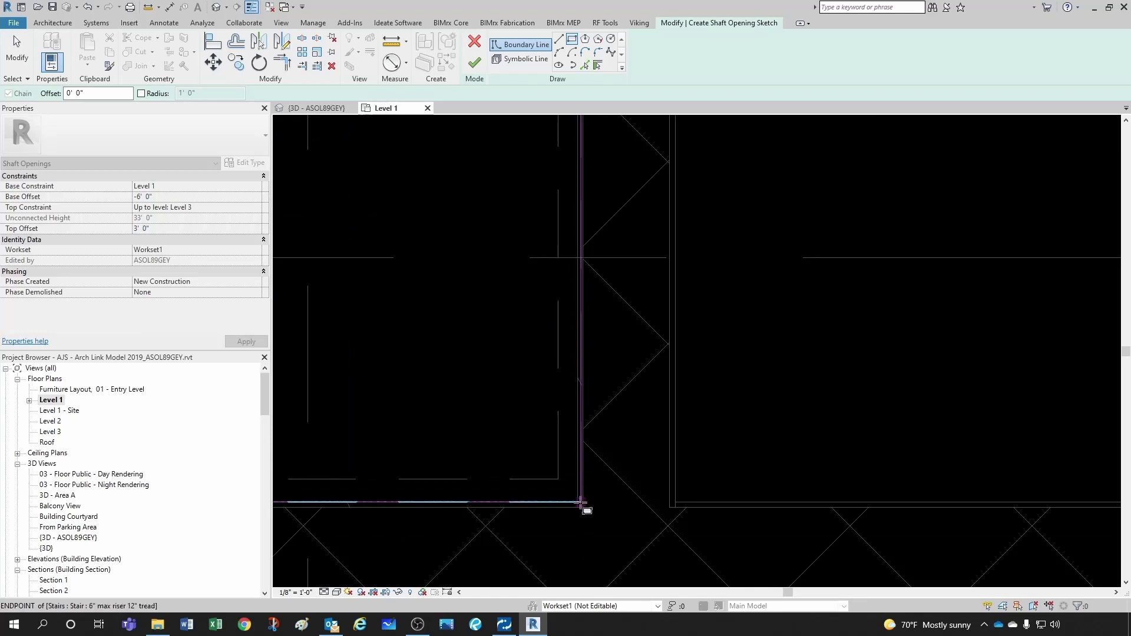
click(577, 504)
scroll(512, 445, down, 5)
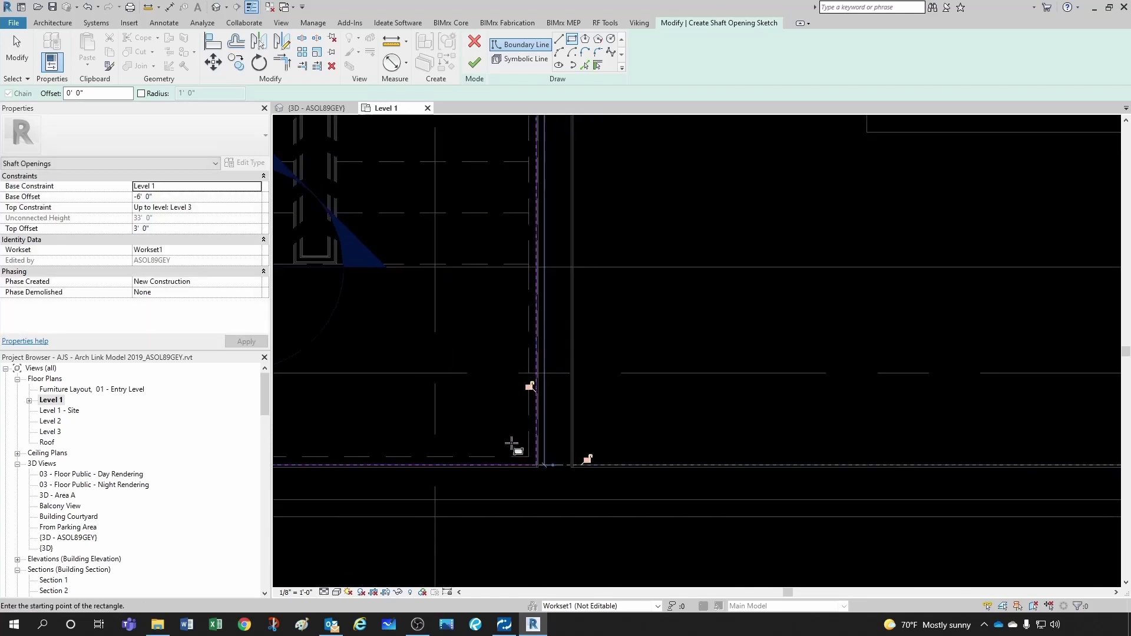
click(475, 62)
scroll(631, 354, down, 3)
scroll(630, 349, down, 5)
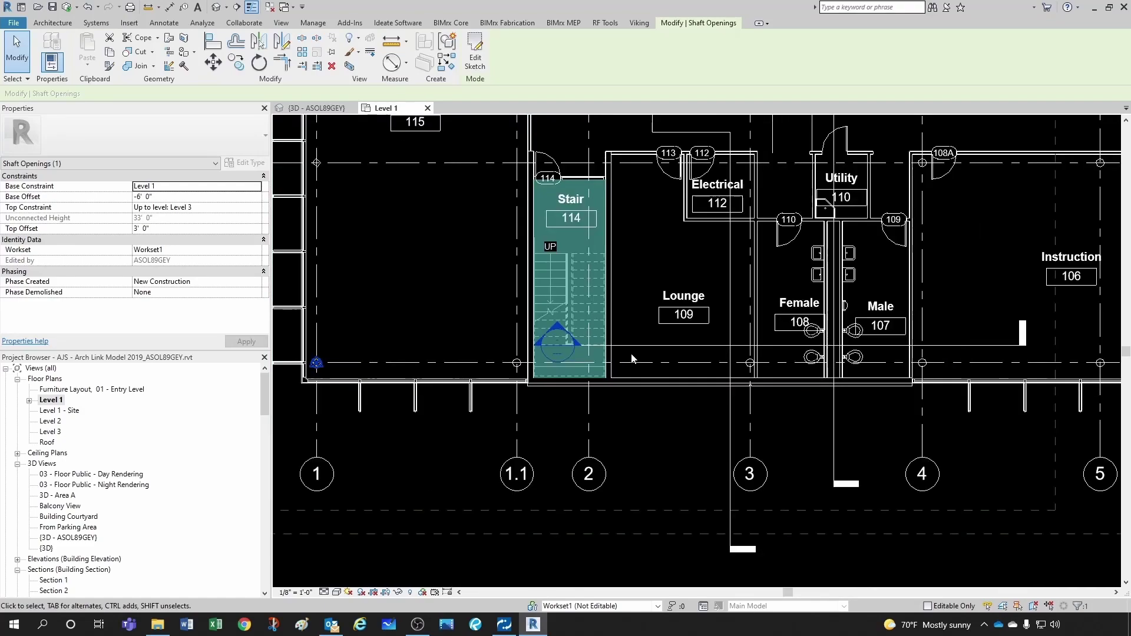
key(Escape)
key(ctrl+Tab)
scroll(464, 220, down, 2)
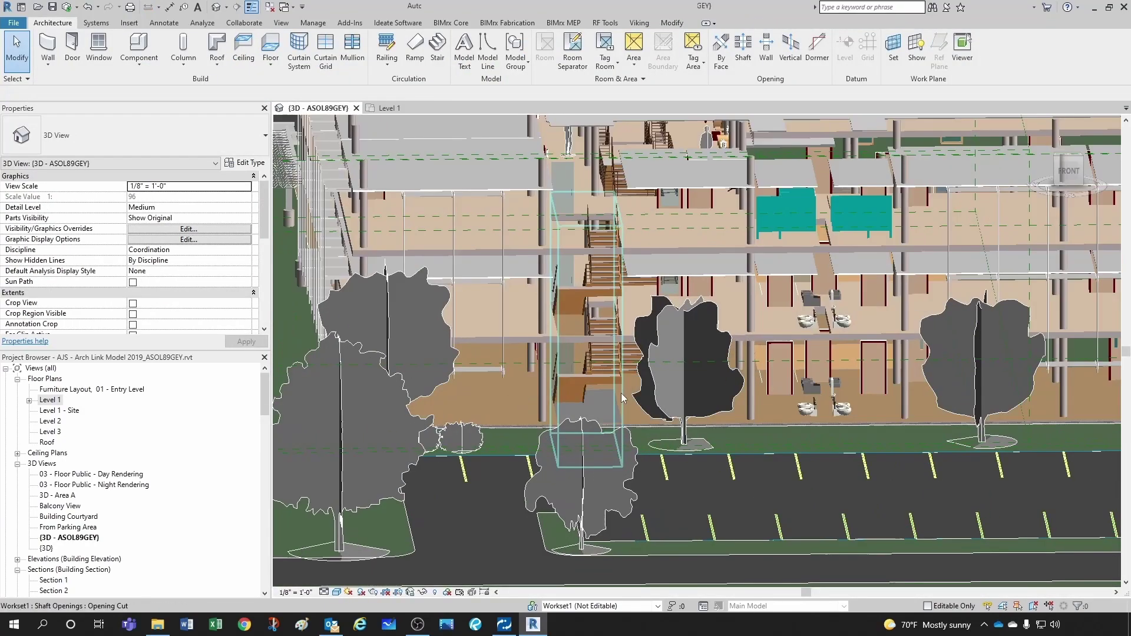
shift+middle_drag(464, 221, 807, 421)
scroll(692, 401, down, 2)
scroll(632, 382, down, 2)
scroll(807, 422, up, 5)
scroll(807, 422, down, 1)
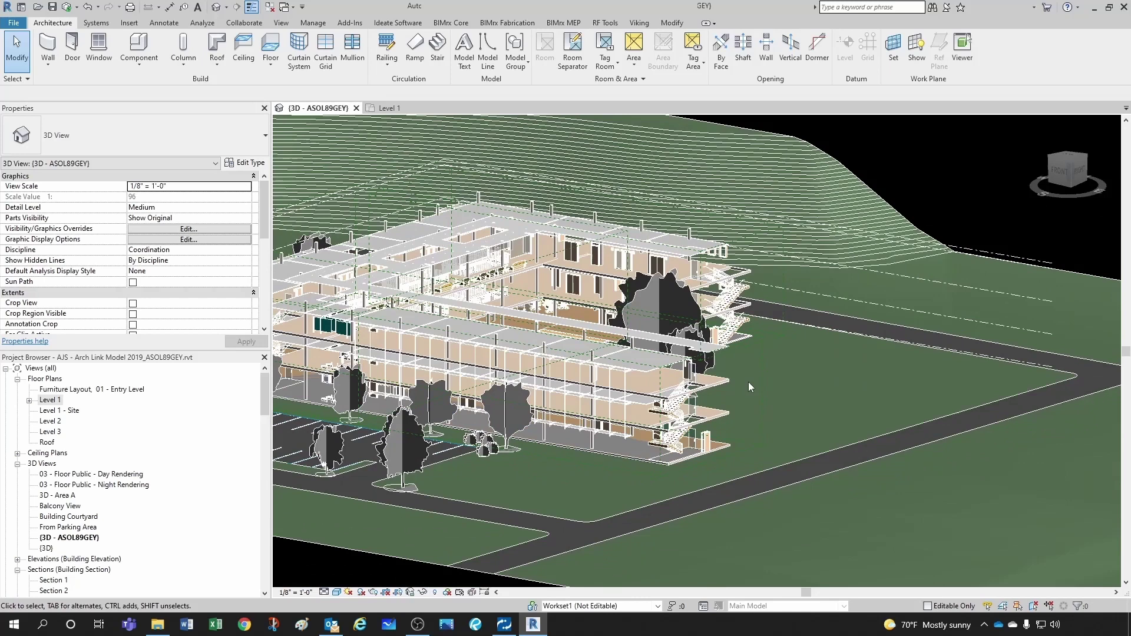
click(386, 107)
- Select the shaft between the Female and Male toilets, then clear the selection
scroll(496, 402, down, 4)
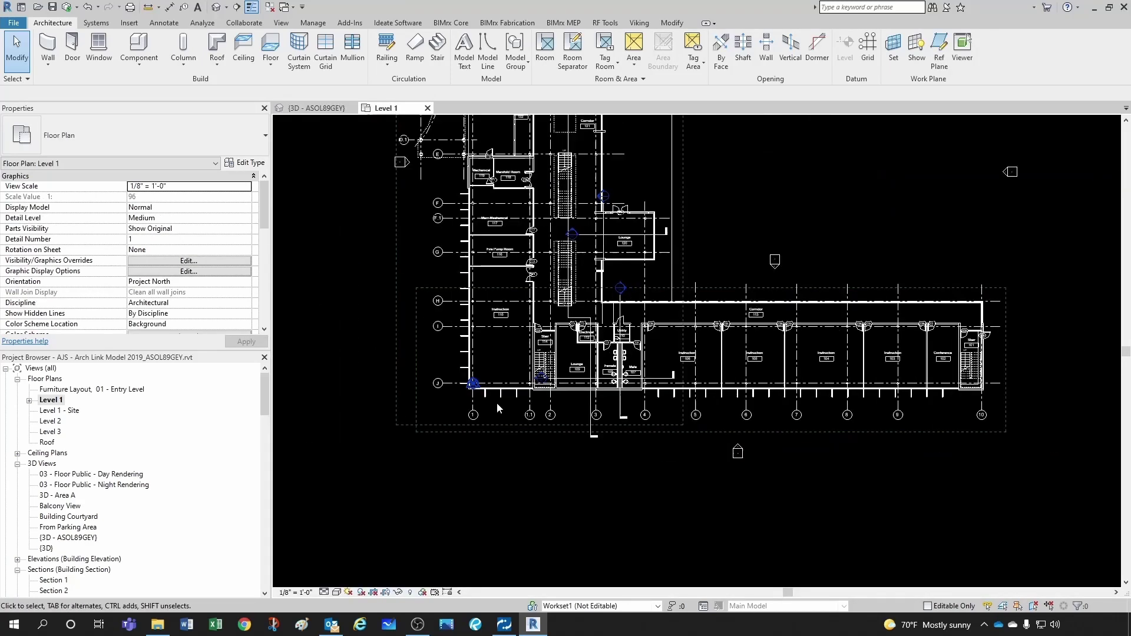
scroll(497, 443, up, 6)
scroll(498, 443, up, 4)
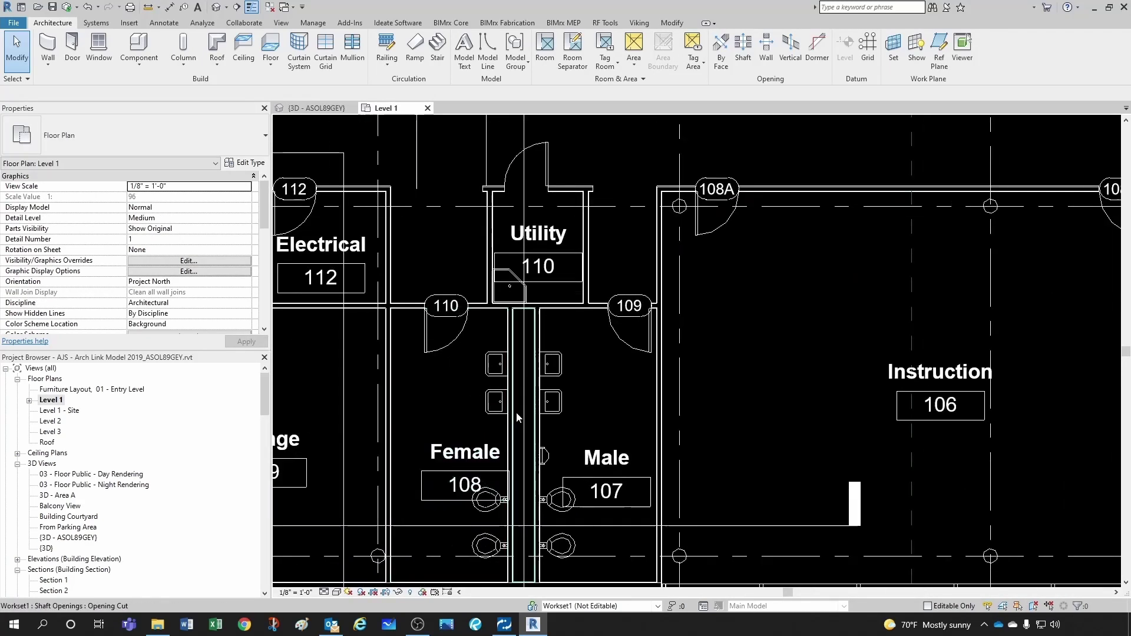
click(518, 417)
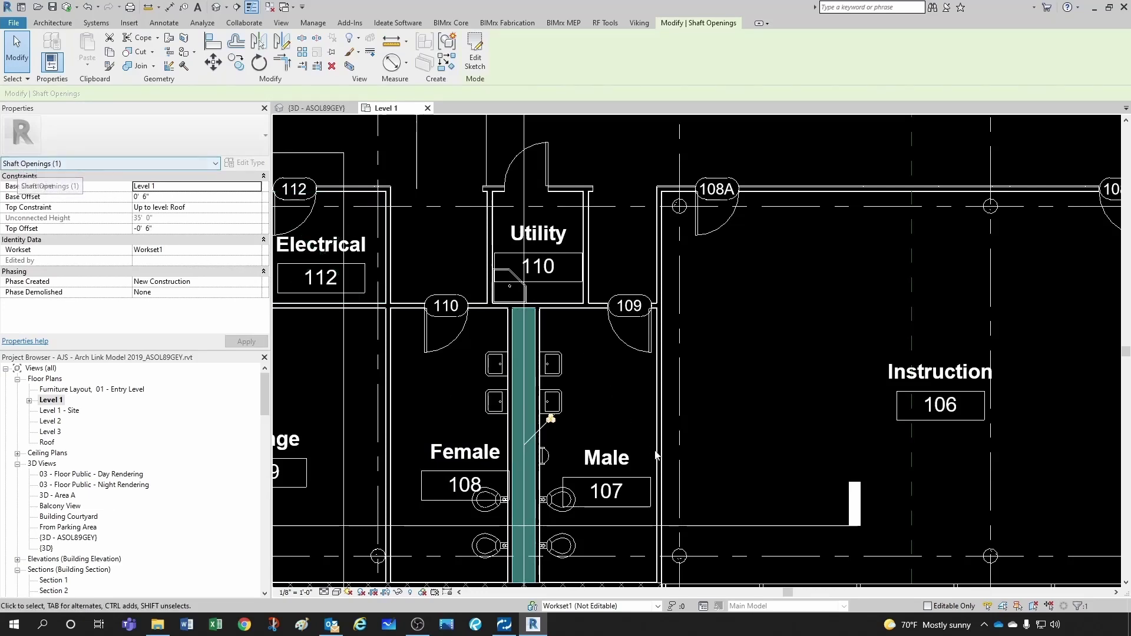
click(545, 422)
- Zoom and pan the Level 1 plan to the X-marked shaft beside Toilet 129
scroll(569, 365, down, 10)
scroll(568, 364, up, 10)
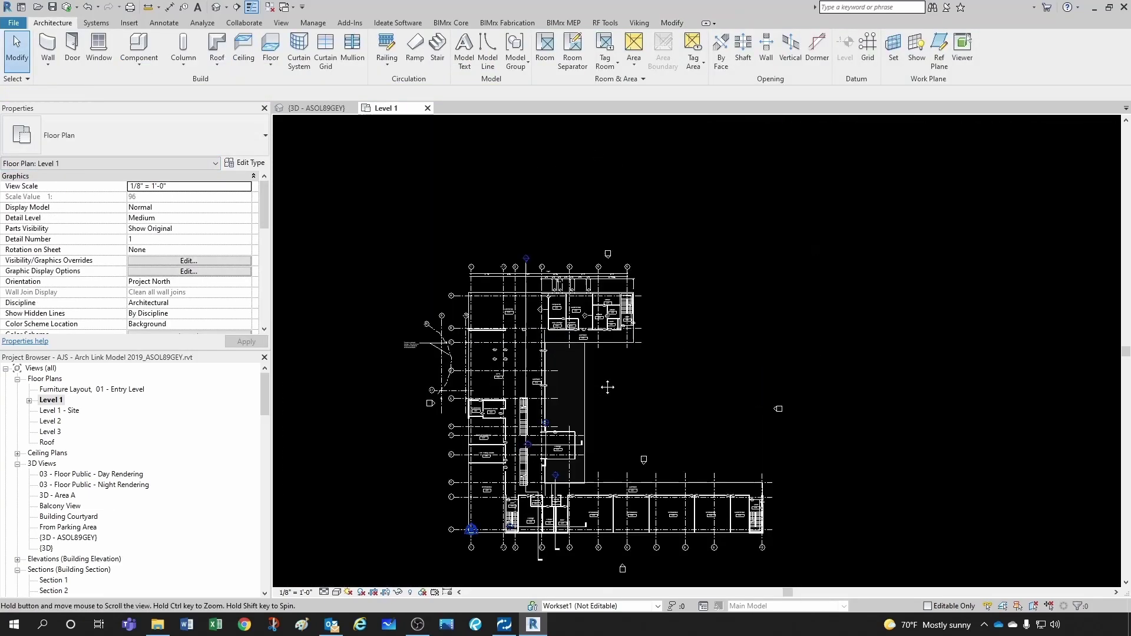
scroll(822, 482, up, 8)
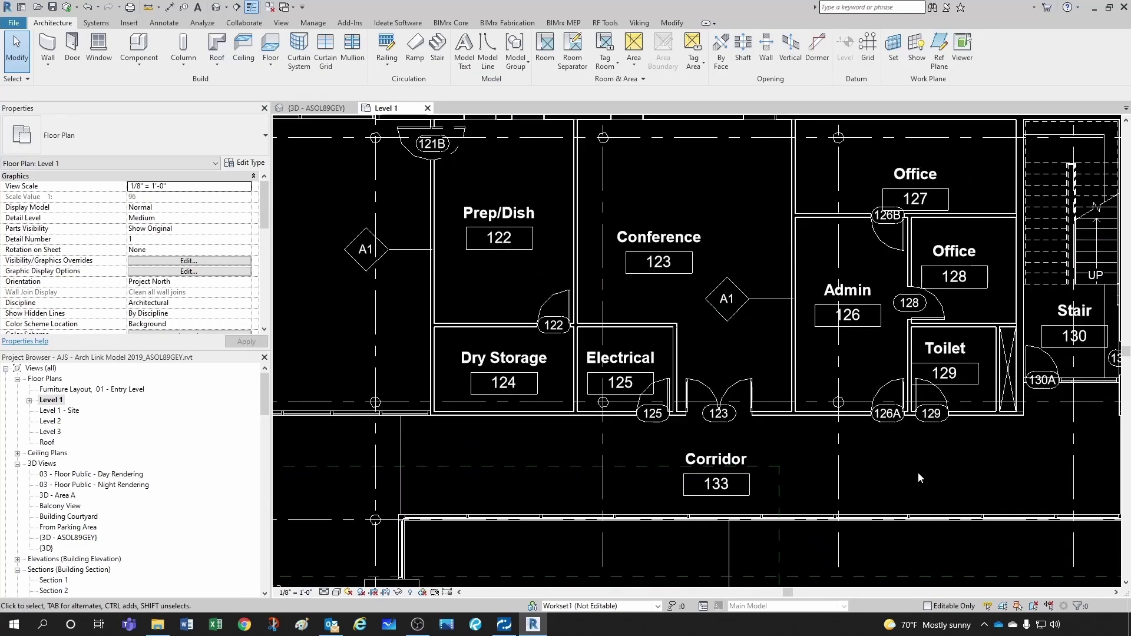
scroll(601, 314, up, 3)
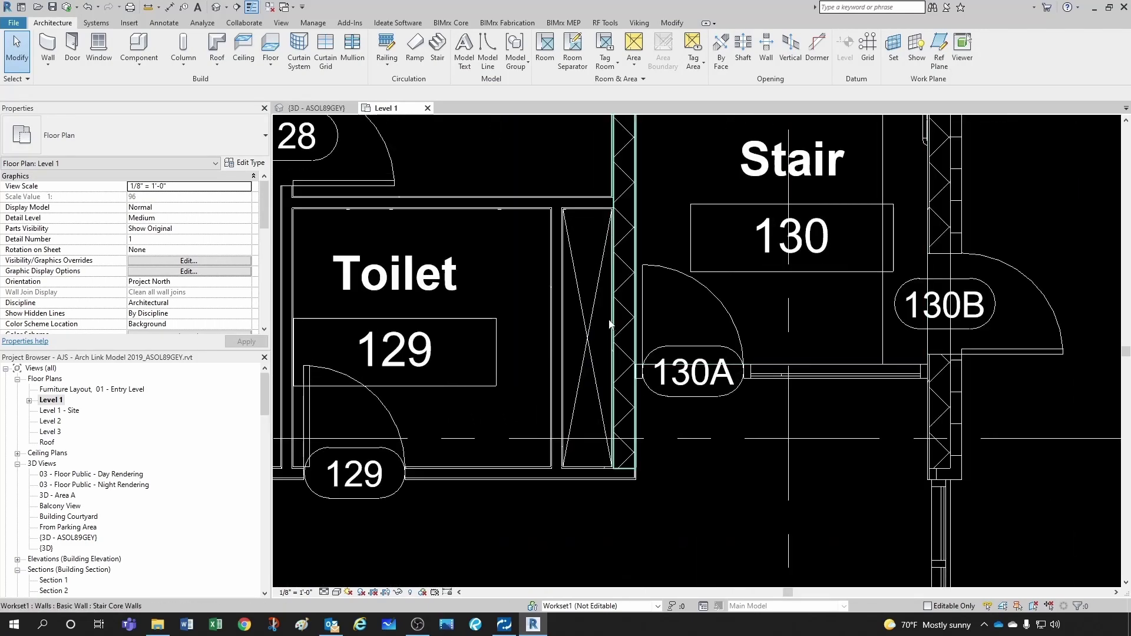
middle_drag(525, 288, 447, 267)
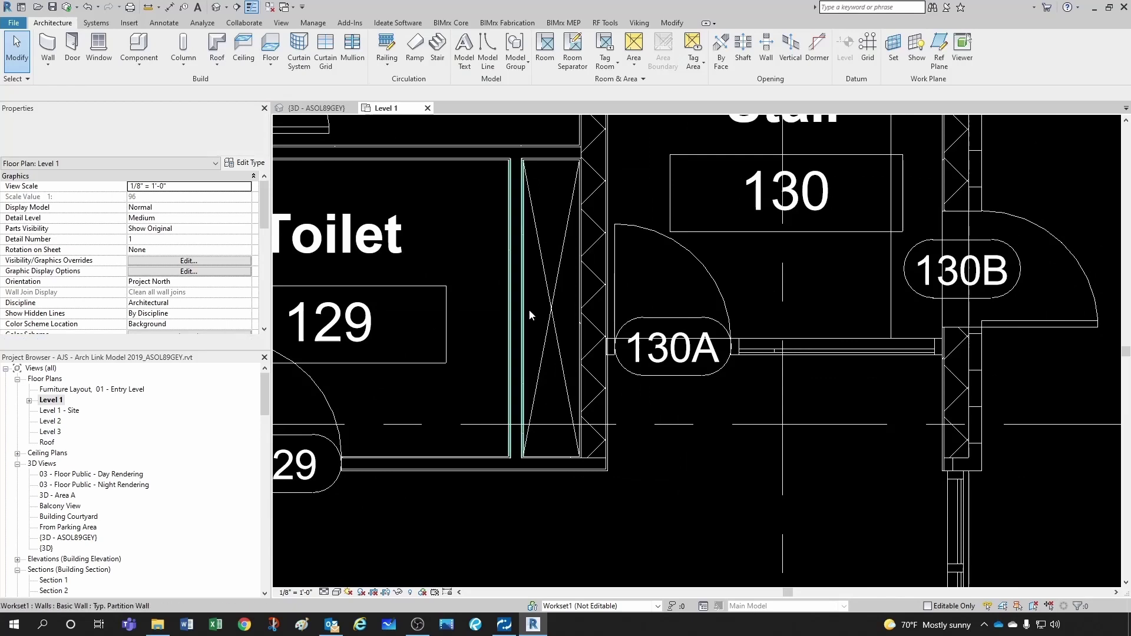
- Edit the Toilet 129 shaft's sketch and delete both diagonal X lines
click(545, 275)
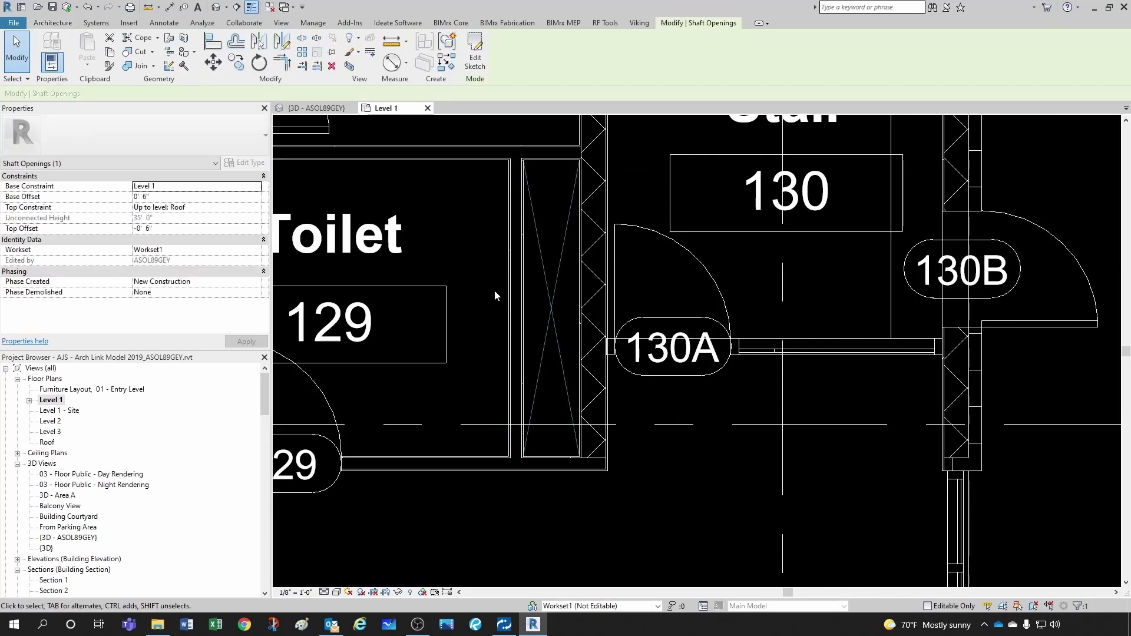
click(474, 70)
click(542, 247)
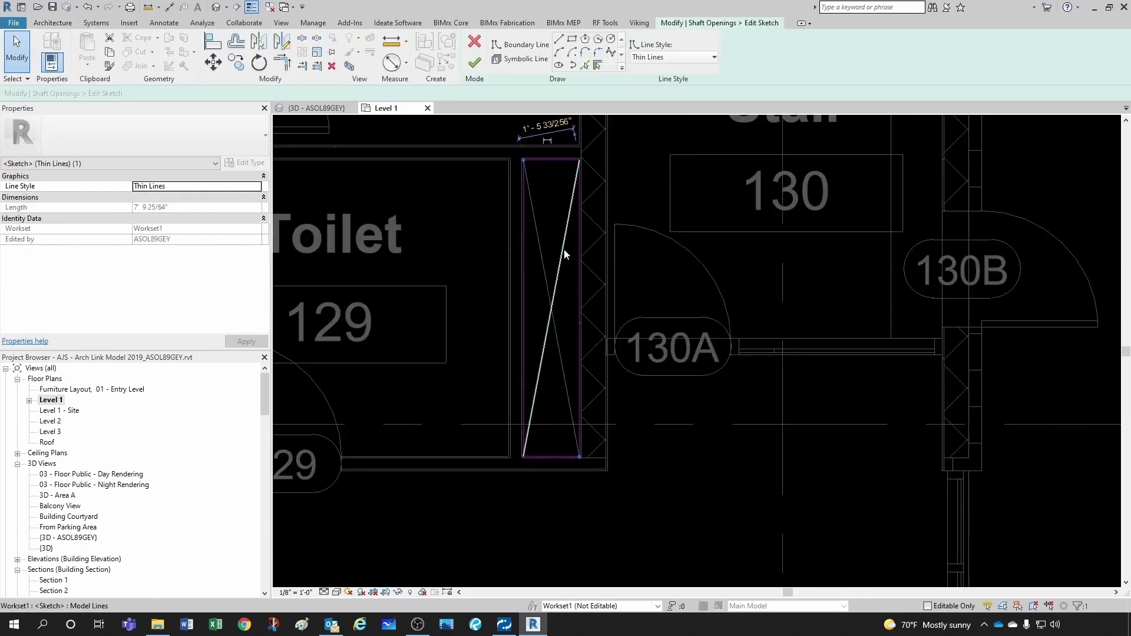
drag(563, 253, 617, 253)
key(Delete)
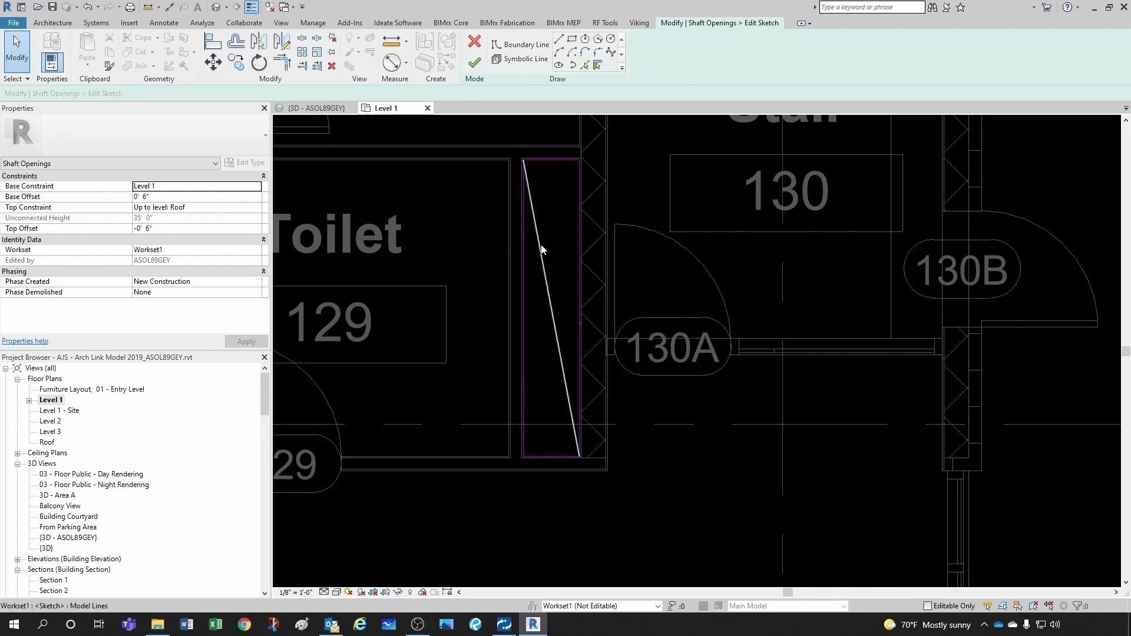
click(543, 250)
key(Delete)
- Finish the shaft sketch, then reselect the plain shaft opening to check it
scroll(565, 268, down, 3)
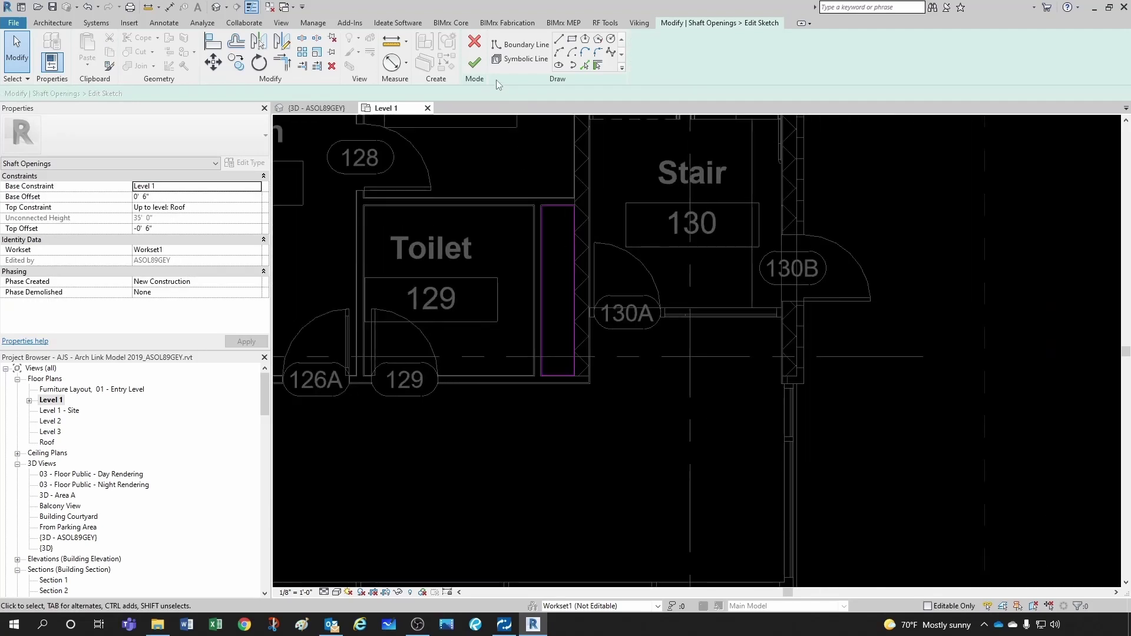
click(474, 62)
click(545, 448)
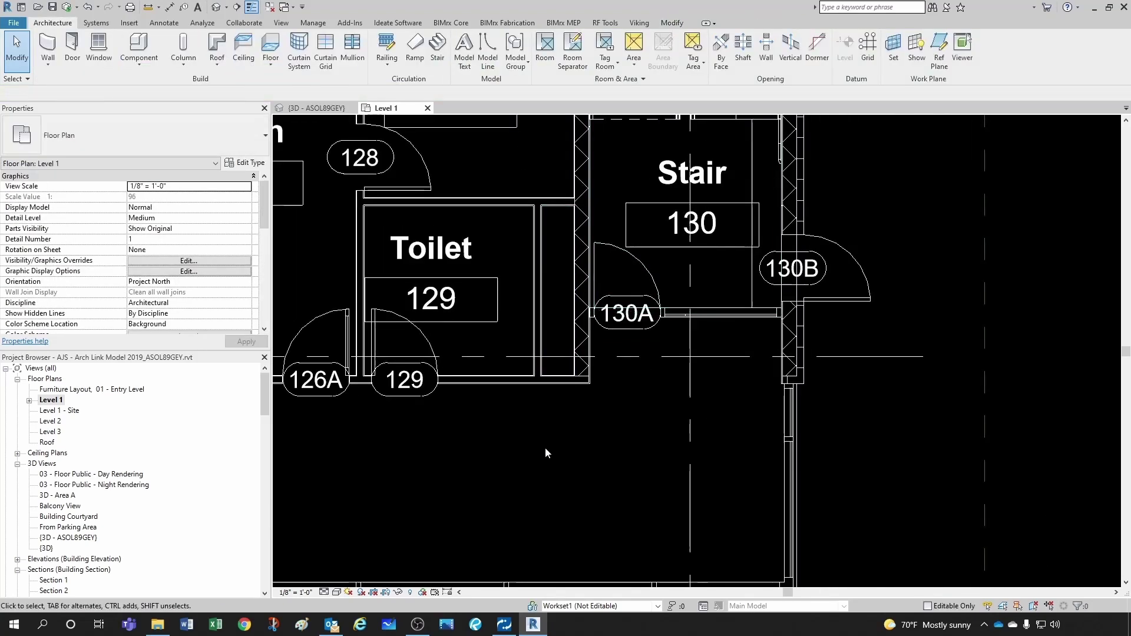
click(560, 244)
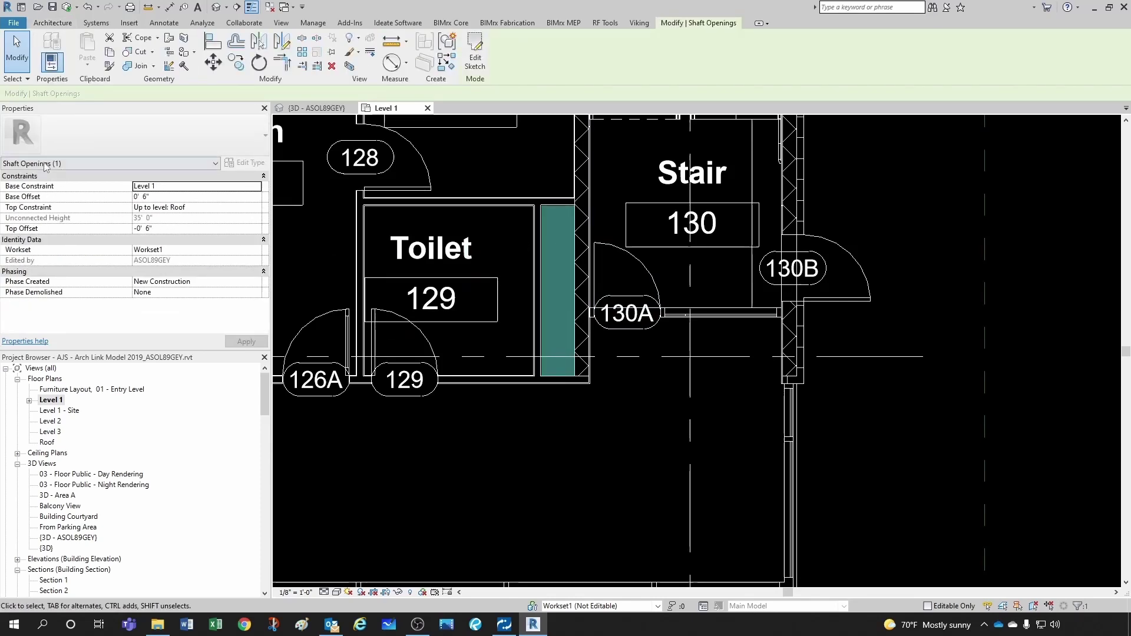
click(564, 268)
scroll(556, 225, up, 2)
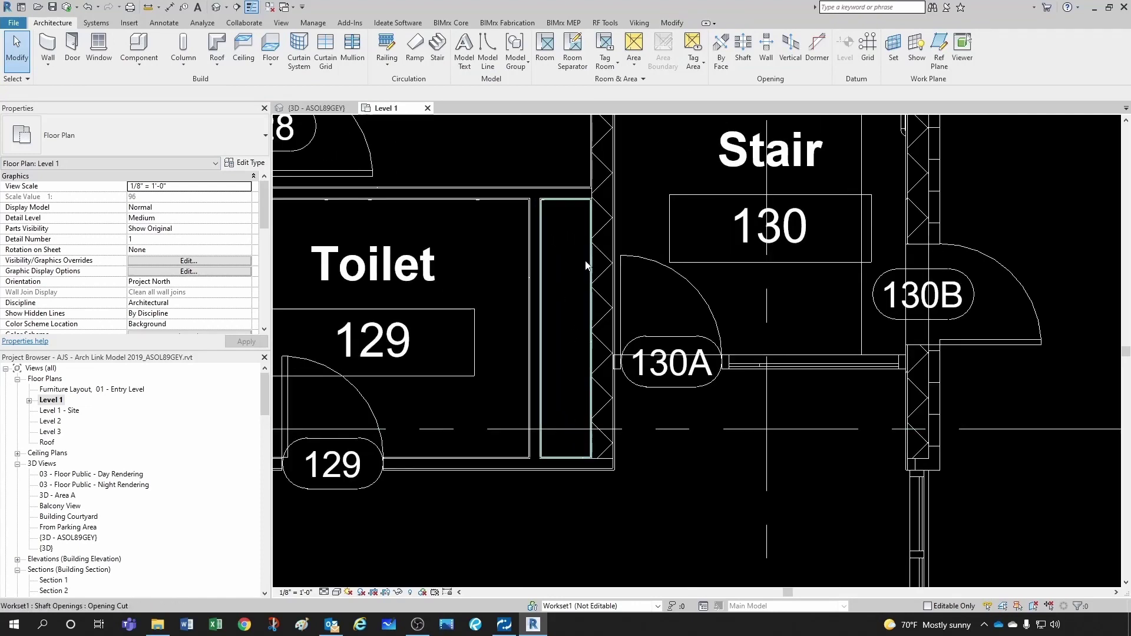
click(567, 202)
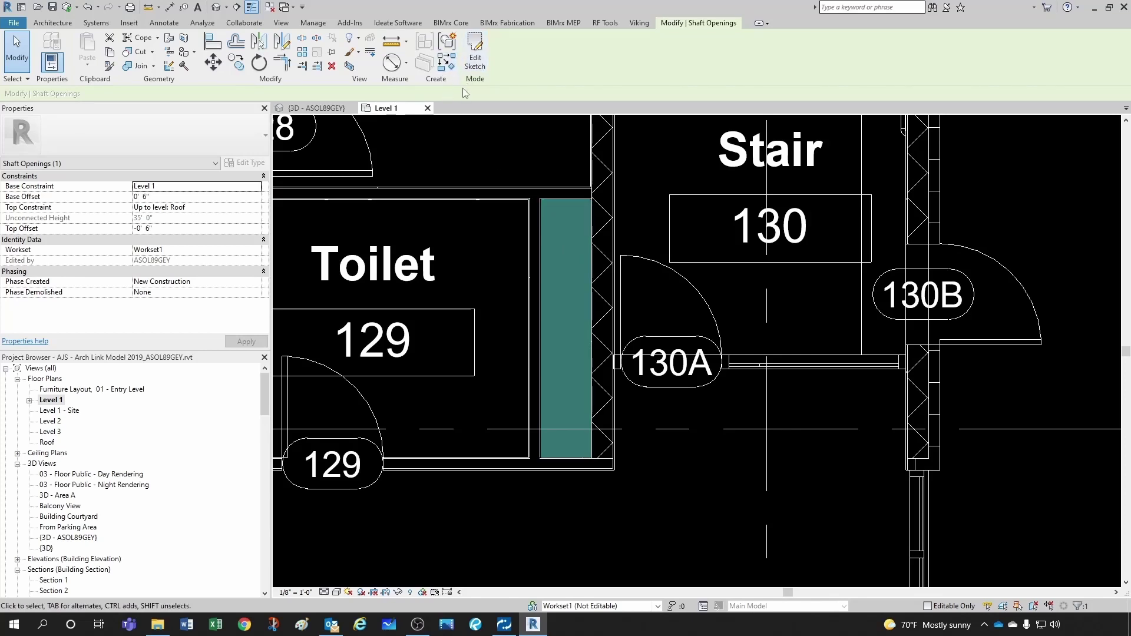
- In the shaft sketch, draw a symbolic line from the top-left to the bottom-right corner
click(476, 62)
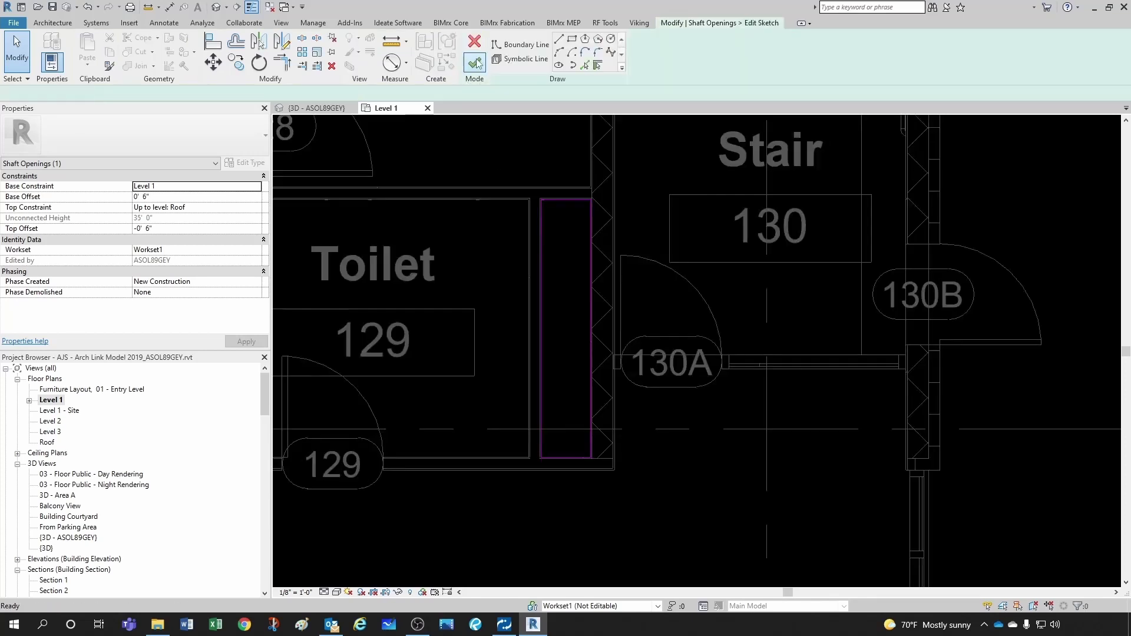
scroll(588, 212, up, 2)
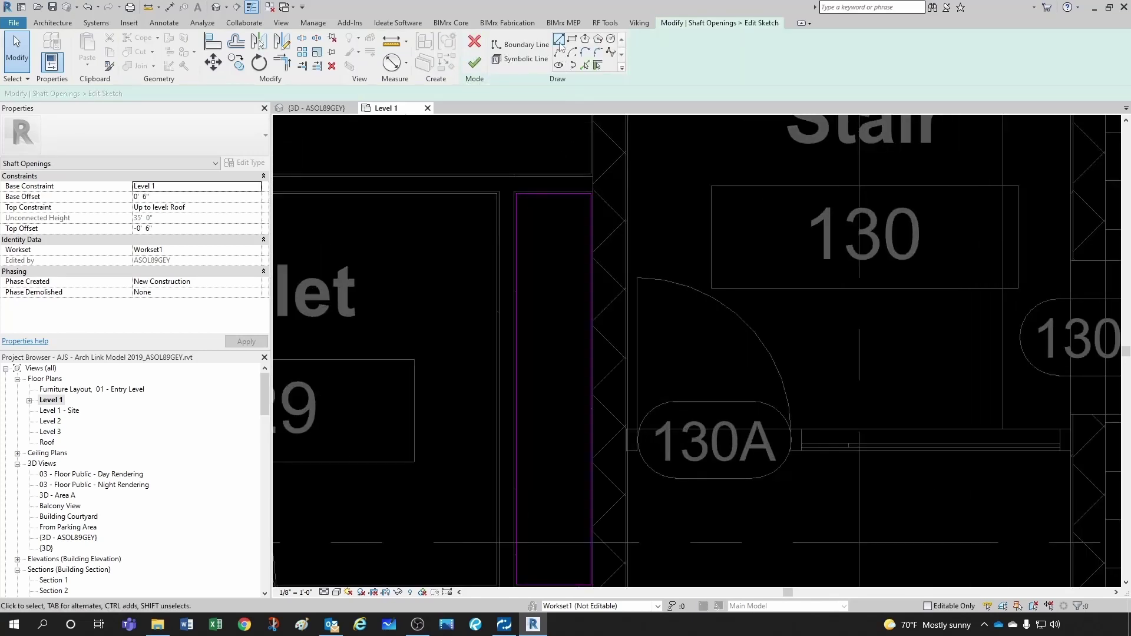
click(512, 59)
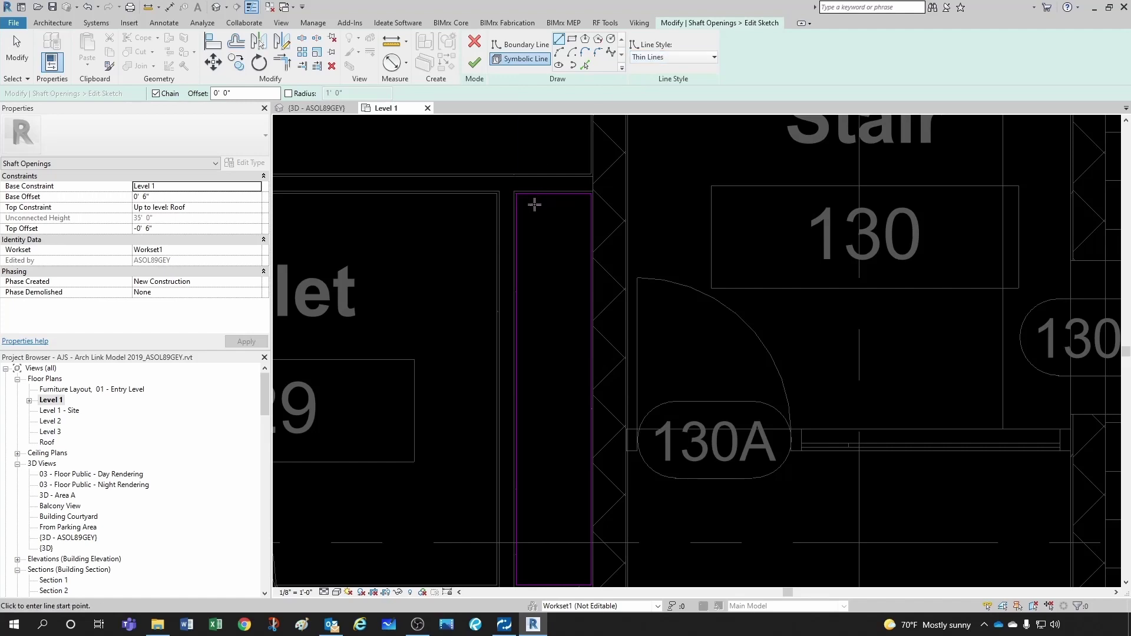
scroll(534, 204, up, 5)
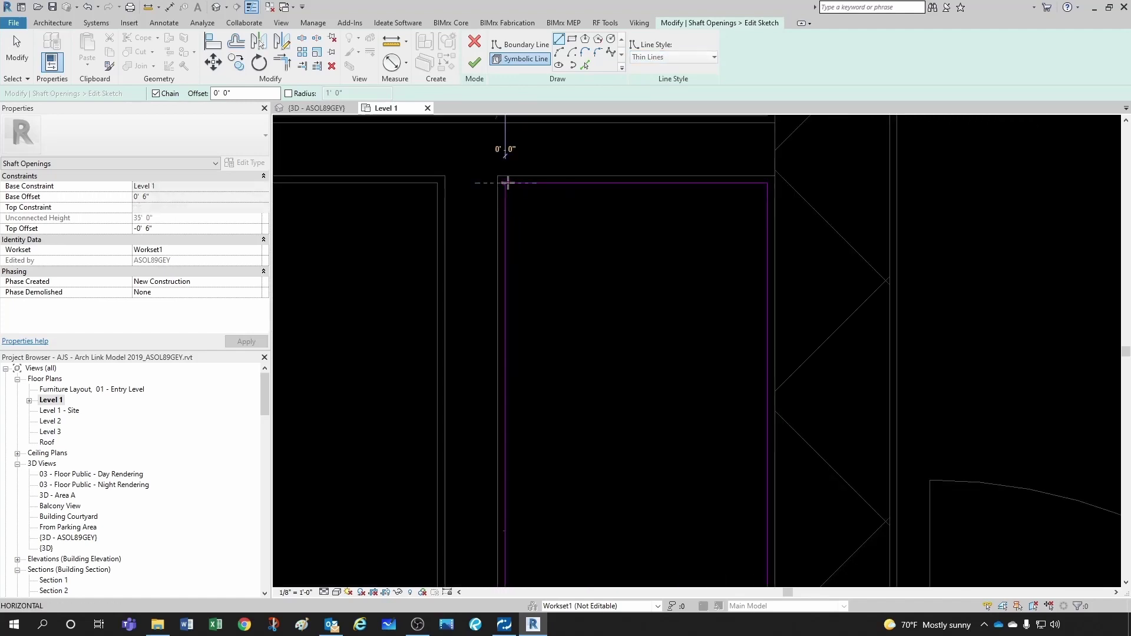
click(508, 183)
scroll(538, 222, down, 5)
scroll(555, 404, up, 5)
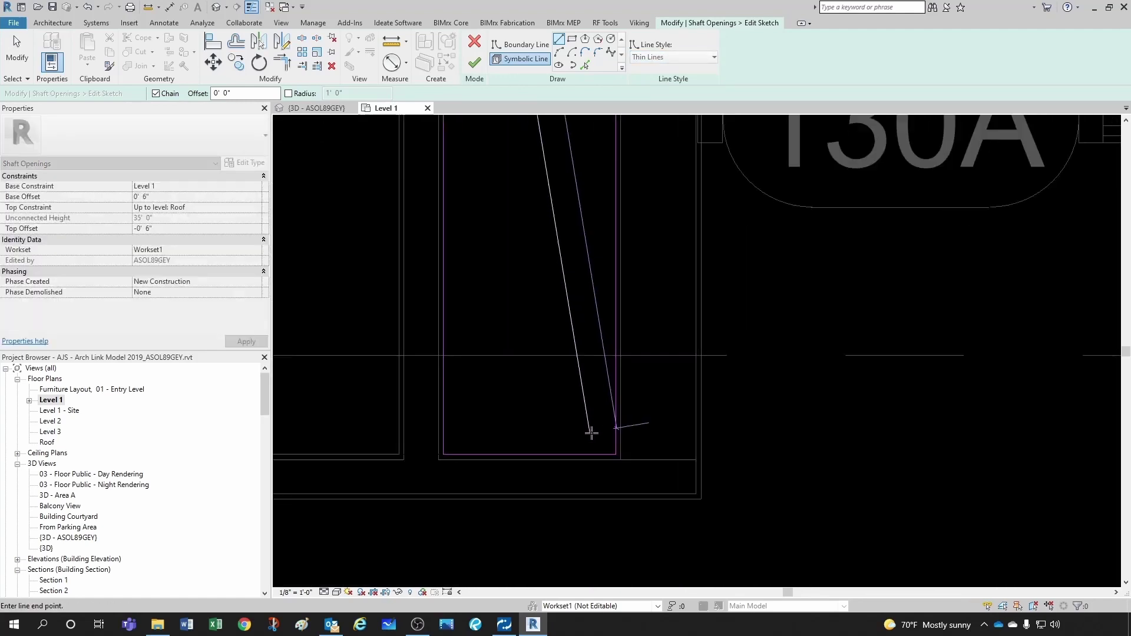
scroll(591, 433, up, 3)
click(629, 465)
key(Escape)
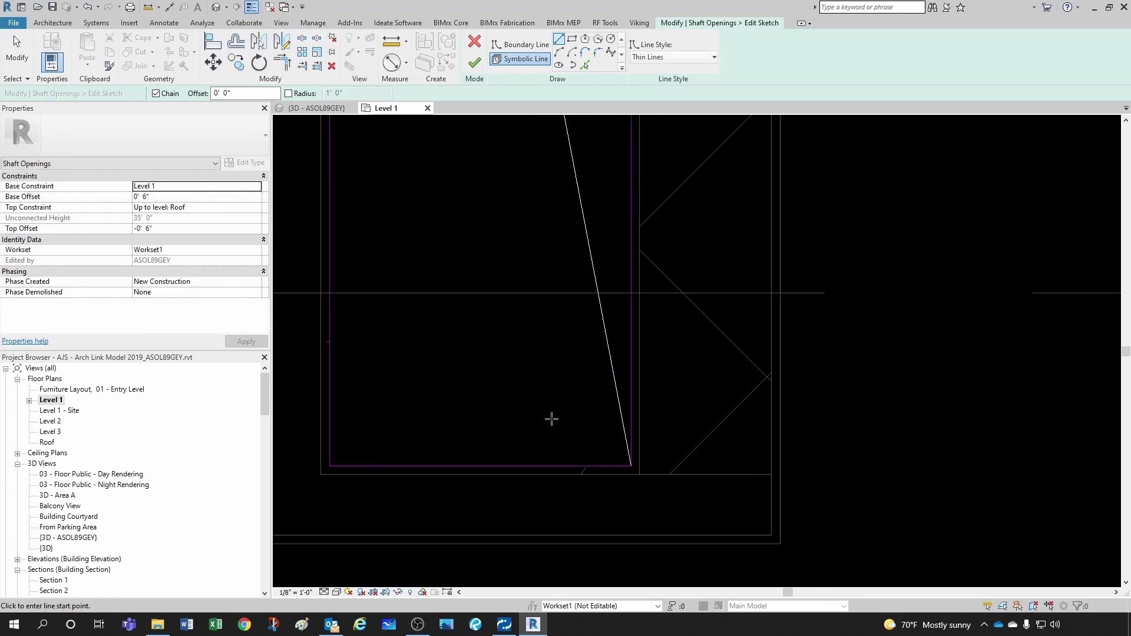
- Draw the second symbolic diagonal from top-right to bottom-left, then finish the sketch
scroll(543, 412, up, 5)
middle_drag(551, 170, 603, 323)
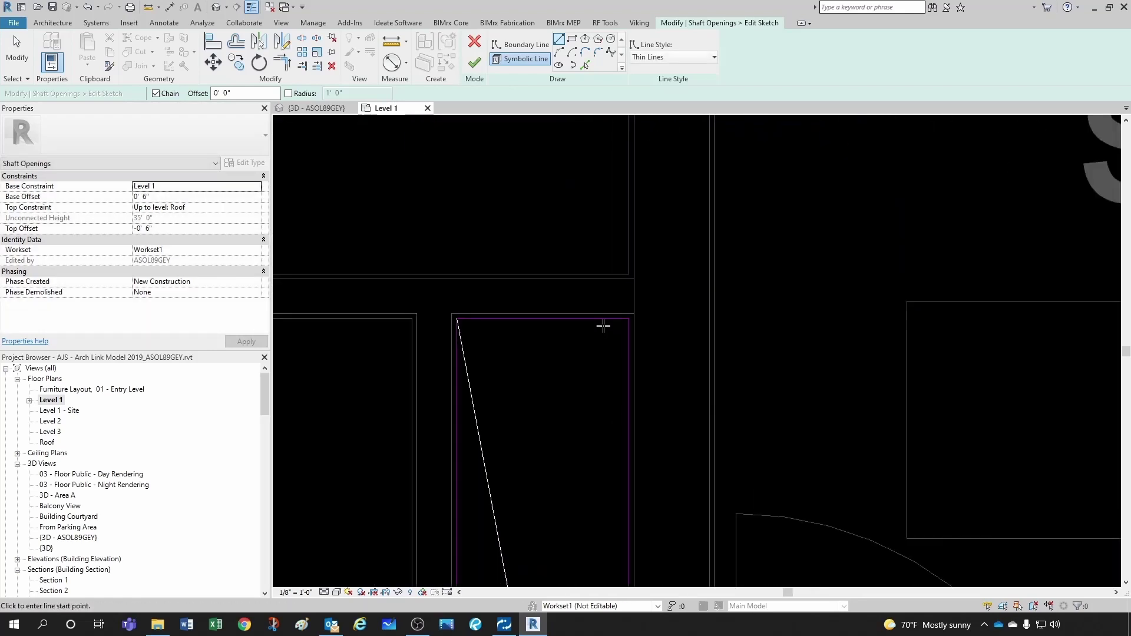
scroll(631, 317, up, 1)
click(630, 317)
scroll(589, 365, down, 3)
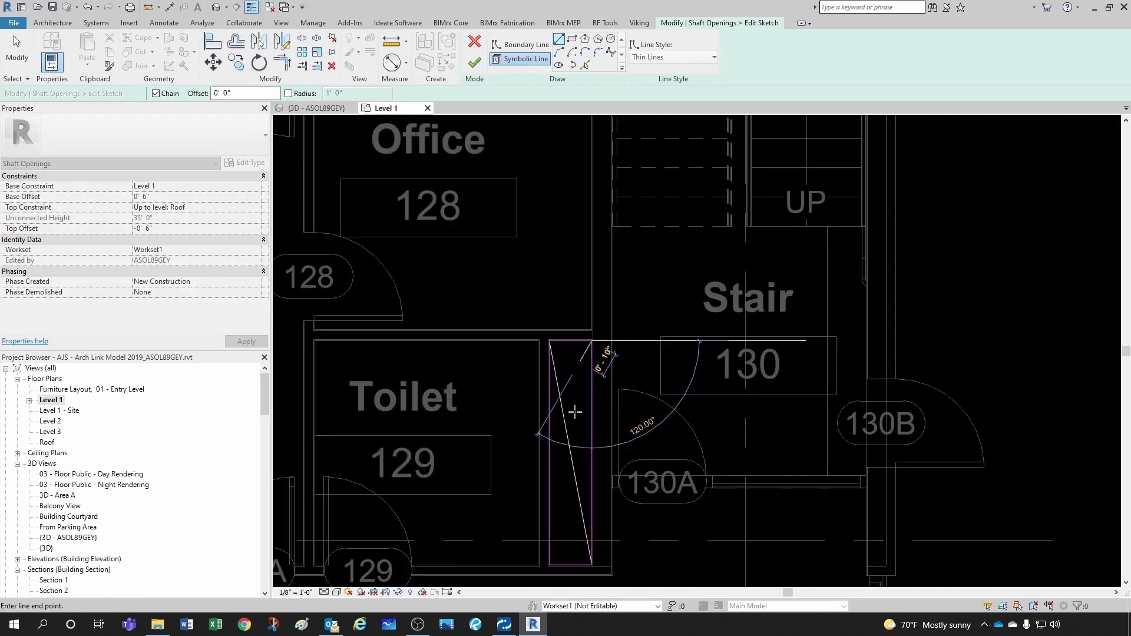
scroll(586, 377, up, 4)
scroll(584, 384, up, 2)
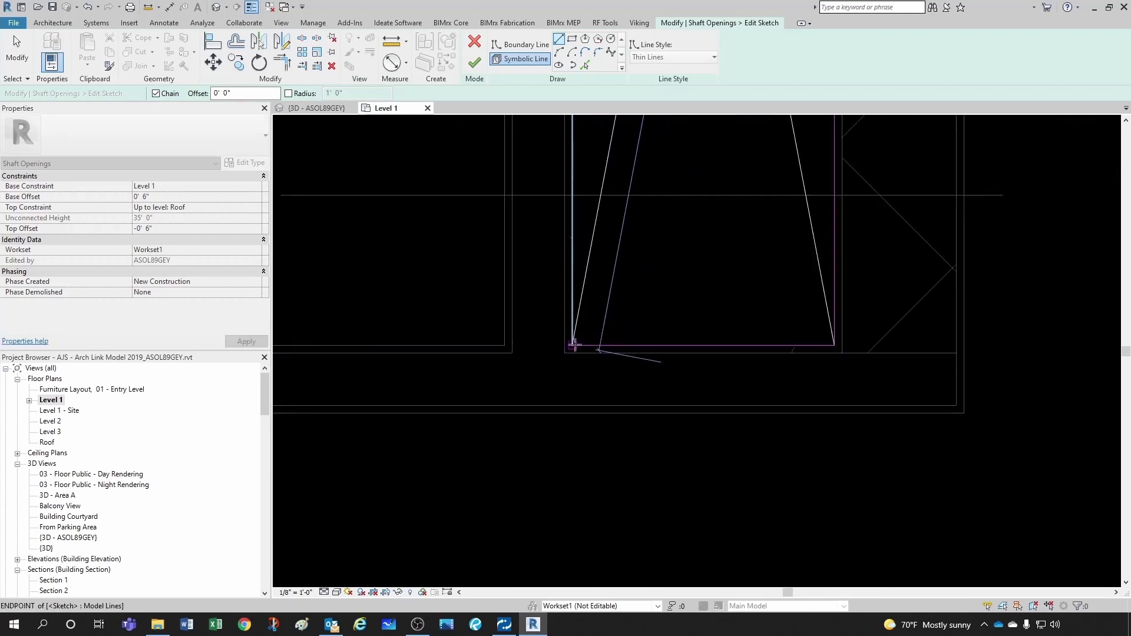
click(567, 368)
key(Escape)
scroll(552, 377, down, 4)
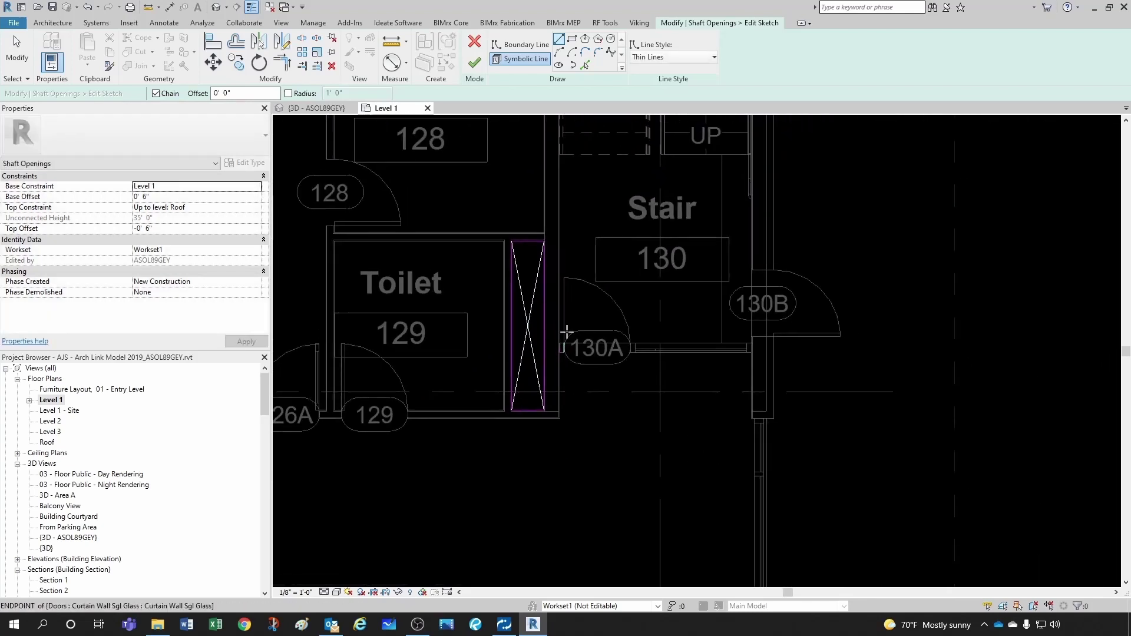
key(Escape)
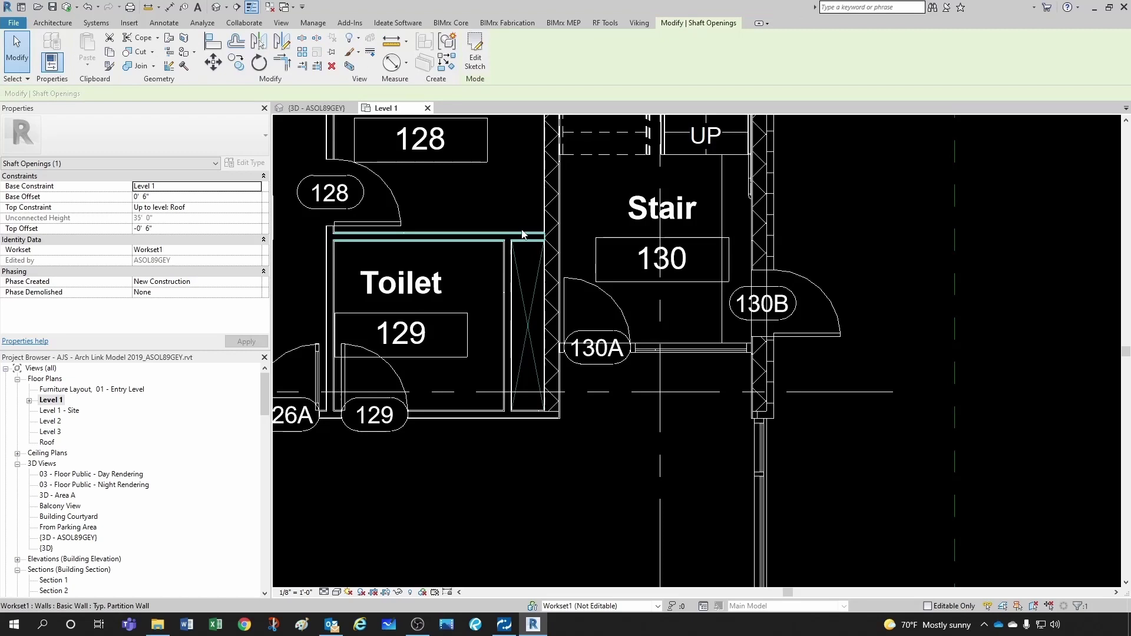
key(Escape)
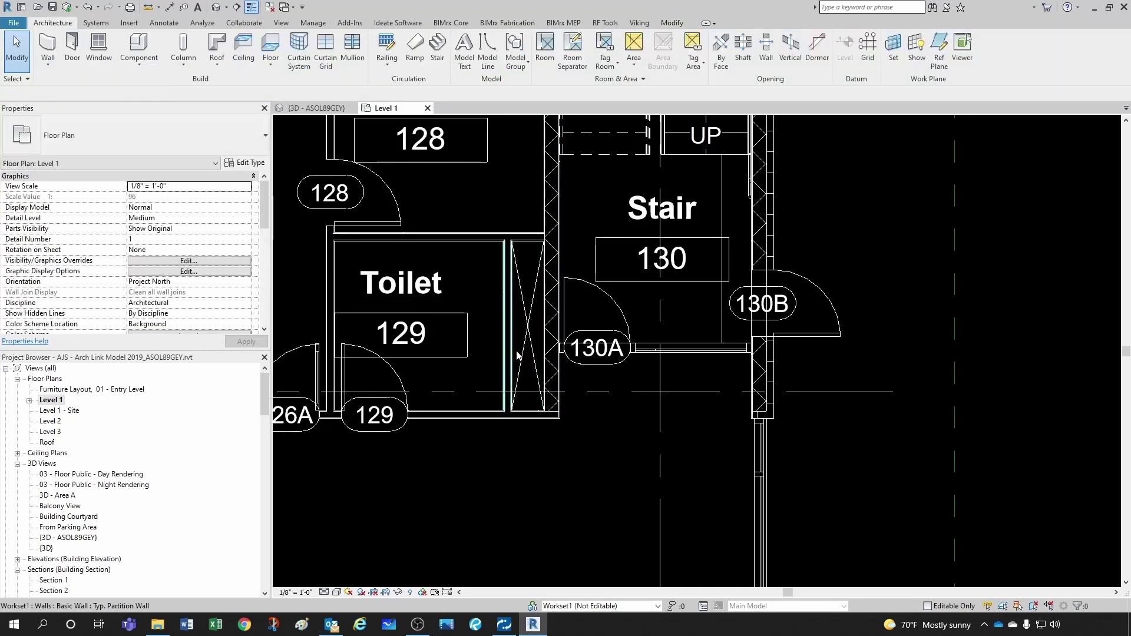
scroll(517, 355, down, 3)
middle_drag(630, 219, 526, 273)
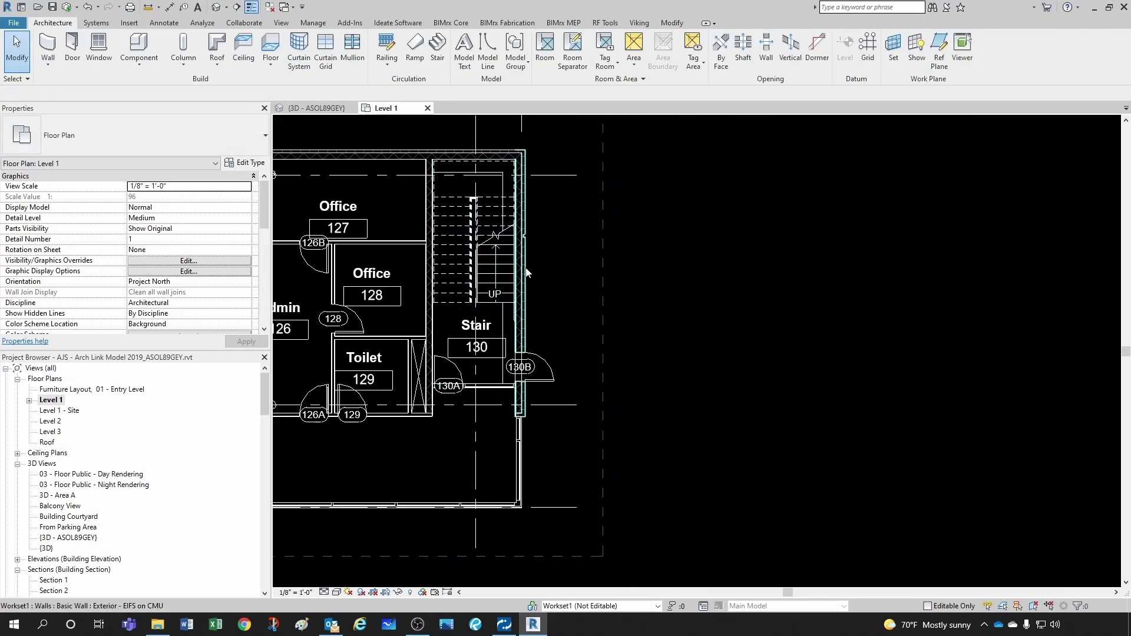
scroll(440, 378, up, 1)
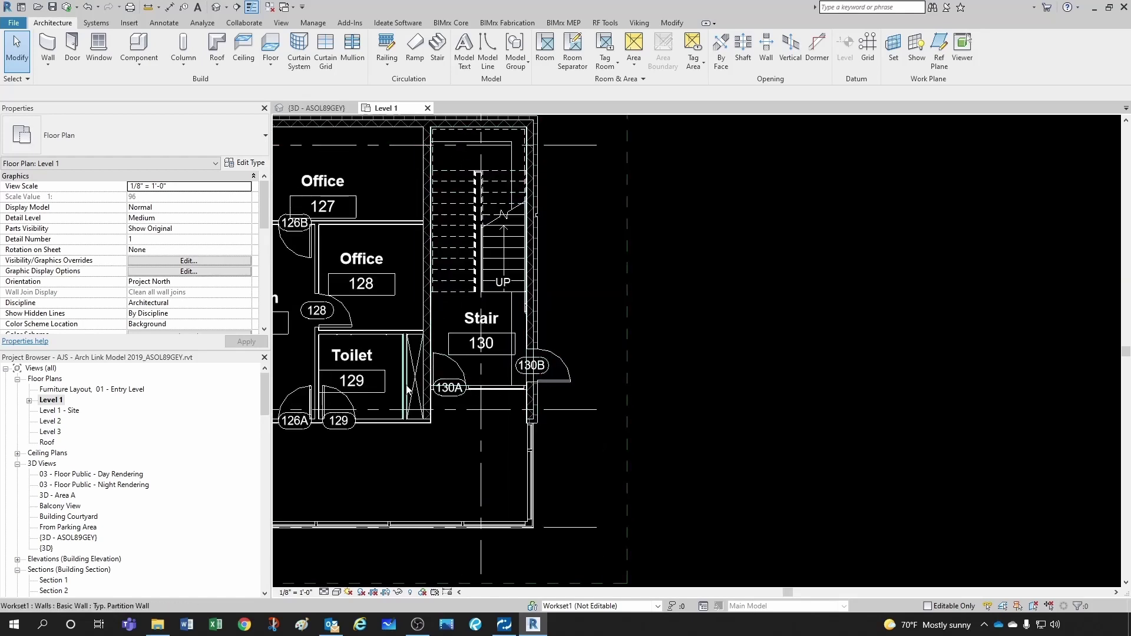
scroll(406, 388, up, 2)
scroll(430, 349, down, 8)
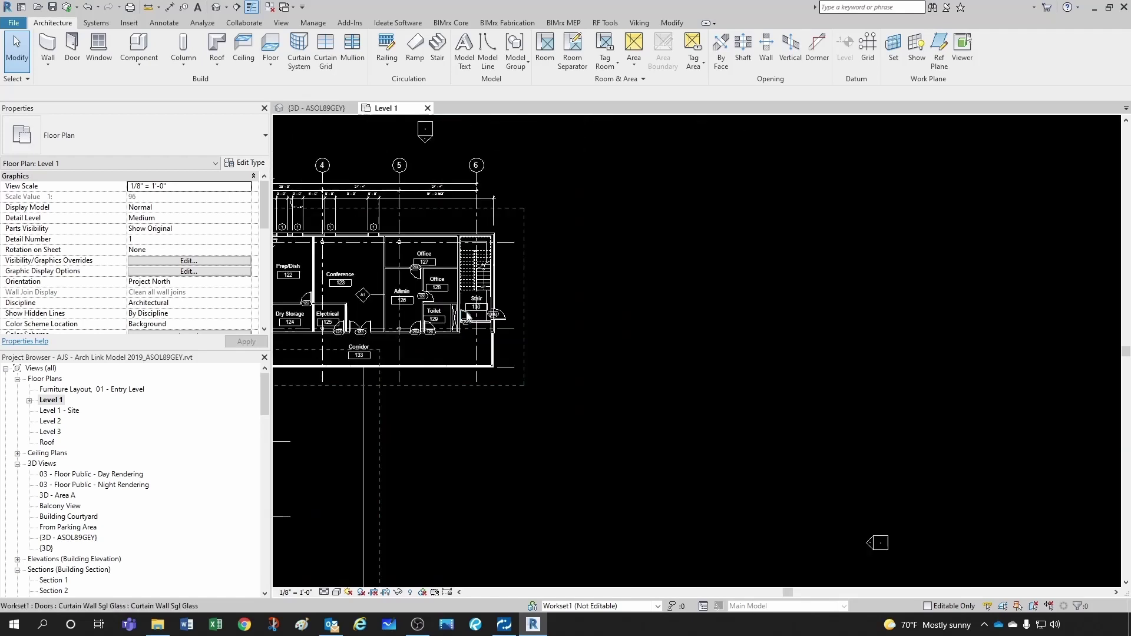
scroll(540, 407, up, 7)
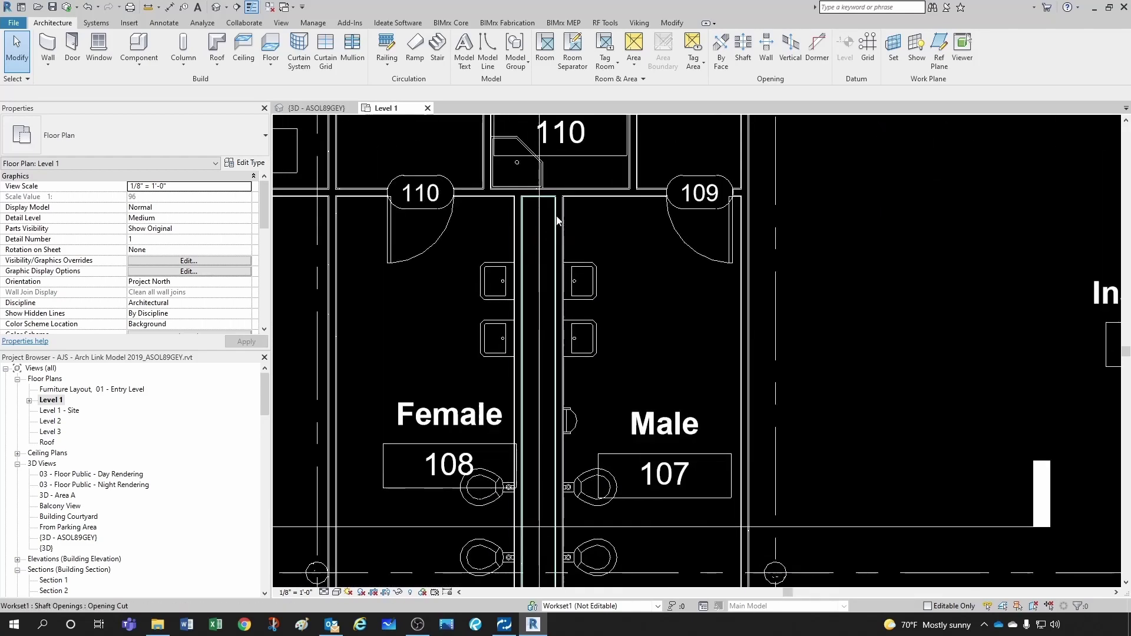
click(557, 219)
scroll(542, 321, down, 4)
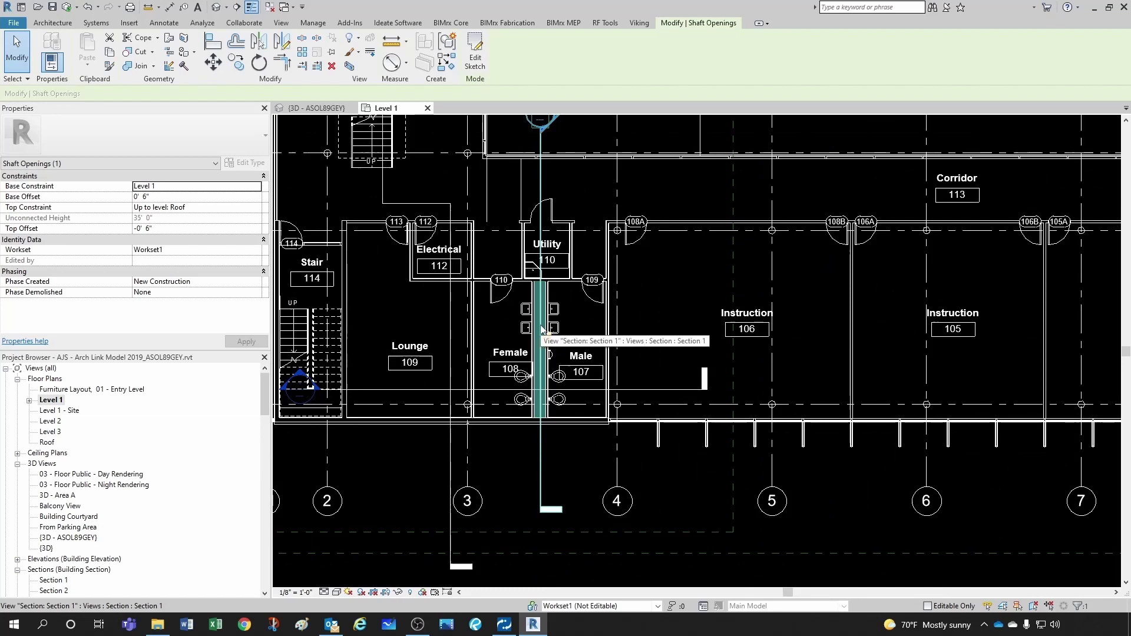
key(Escape)
scroll(542, 330, down, 2)
scroll(542, 347, down, 1)
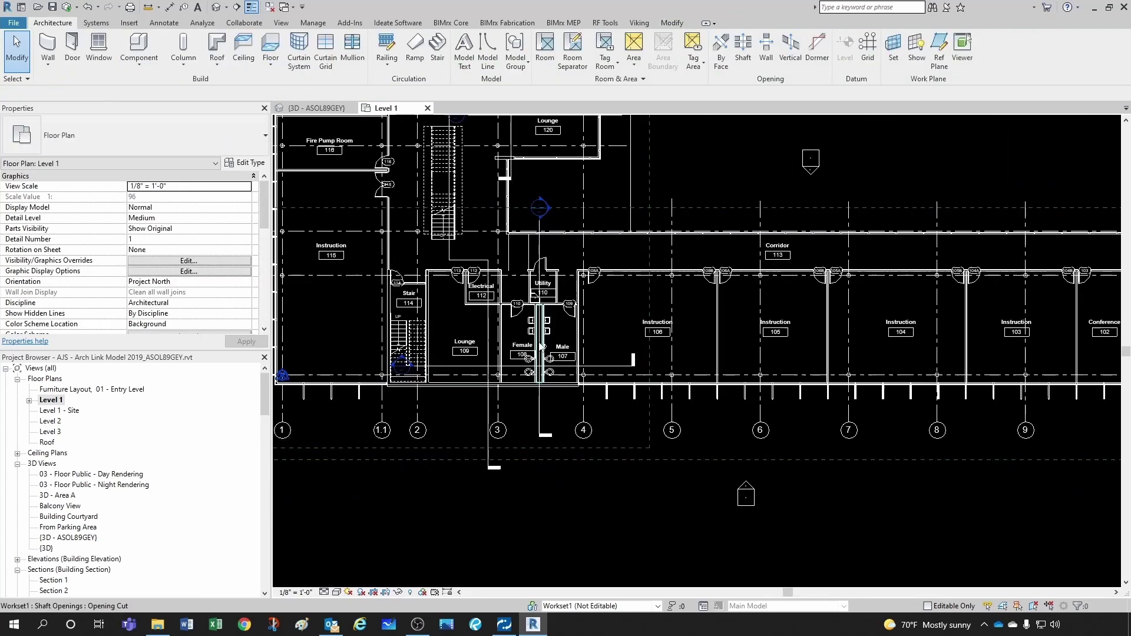
middle_drag(598, 341, 540, 392)
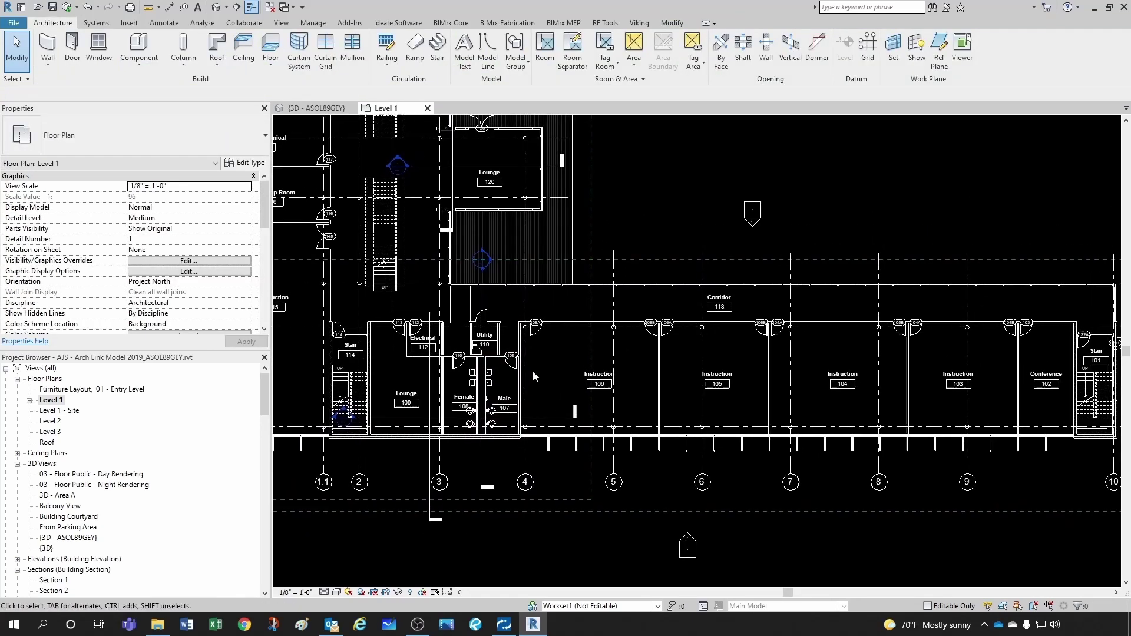
scroll(532, 370, up, 1)
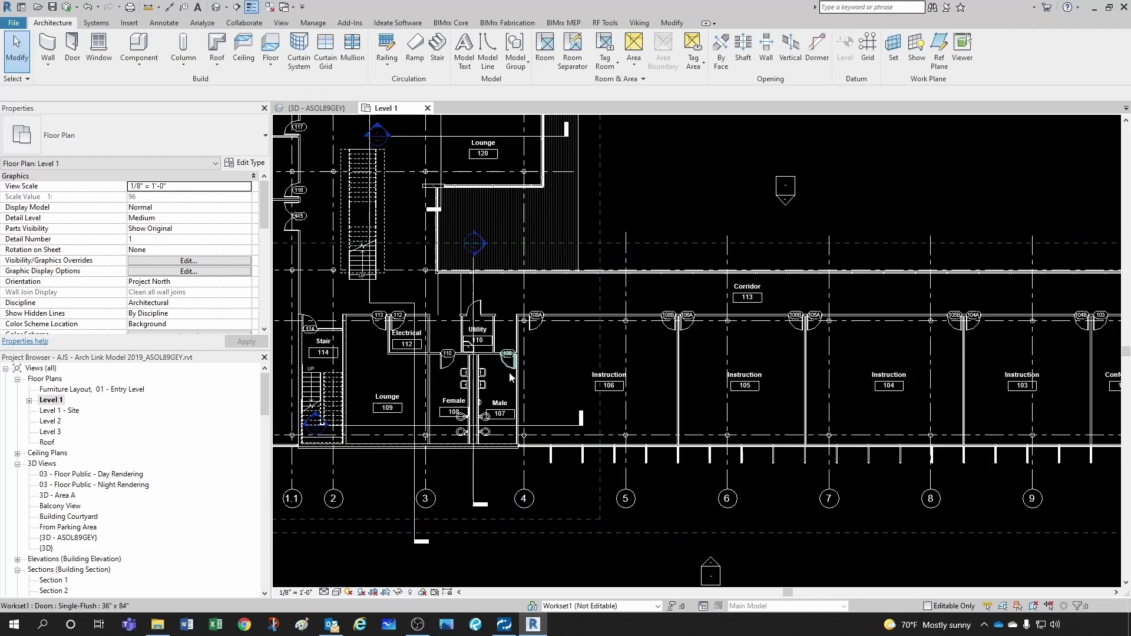